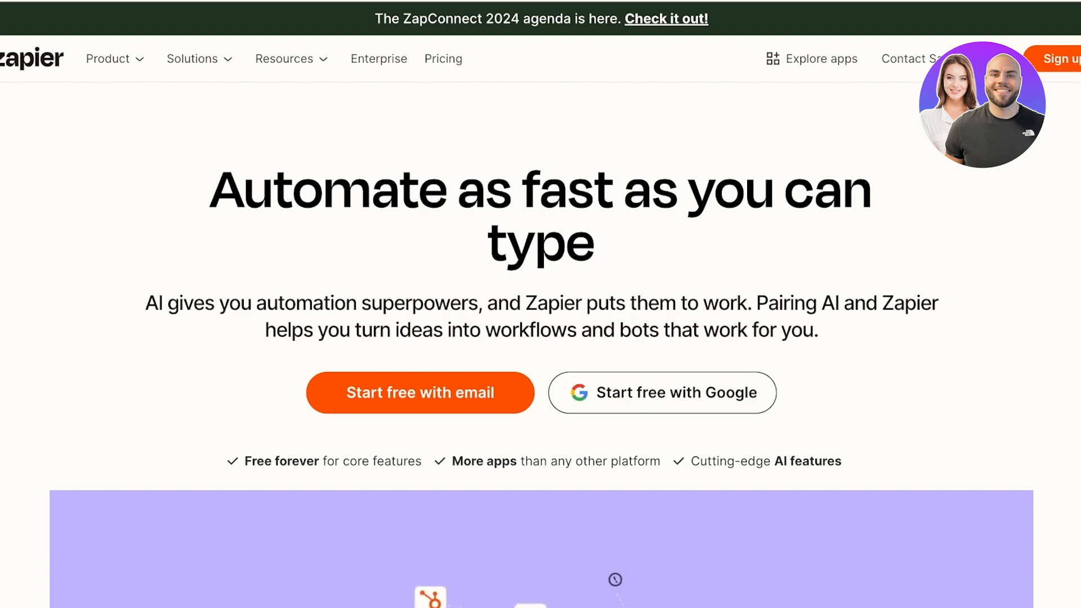
Step: Scroll the homepage and compare the Product and Solutions menus, ending on the Product overview
scroll(540, 304, down, 2)
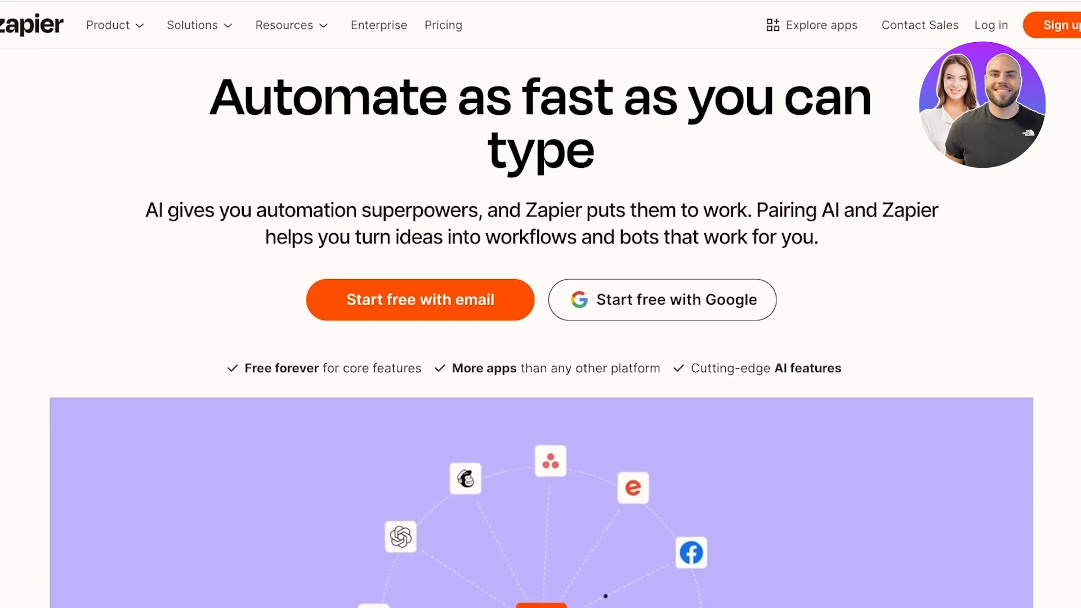
scroll(540, 304, down, 2)
scroll(541, 304, down, 6)
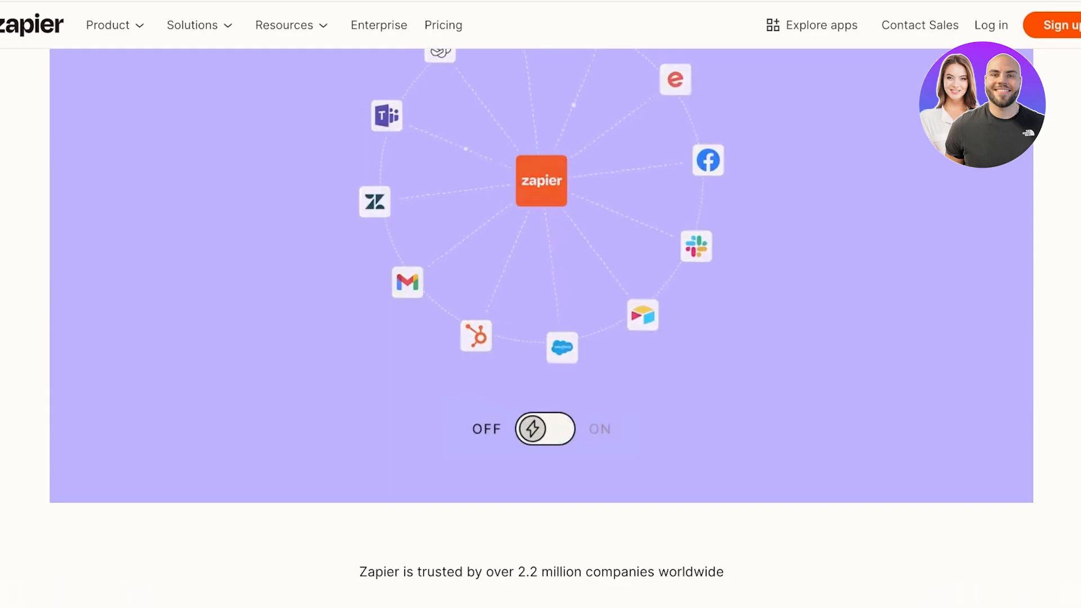
scroll(541, 304, down, 3)
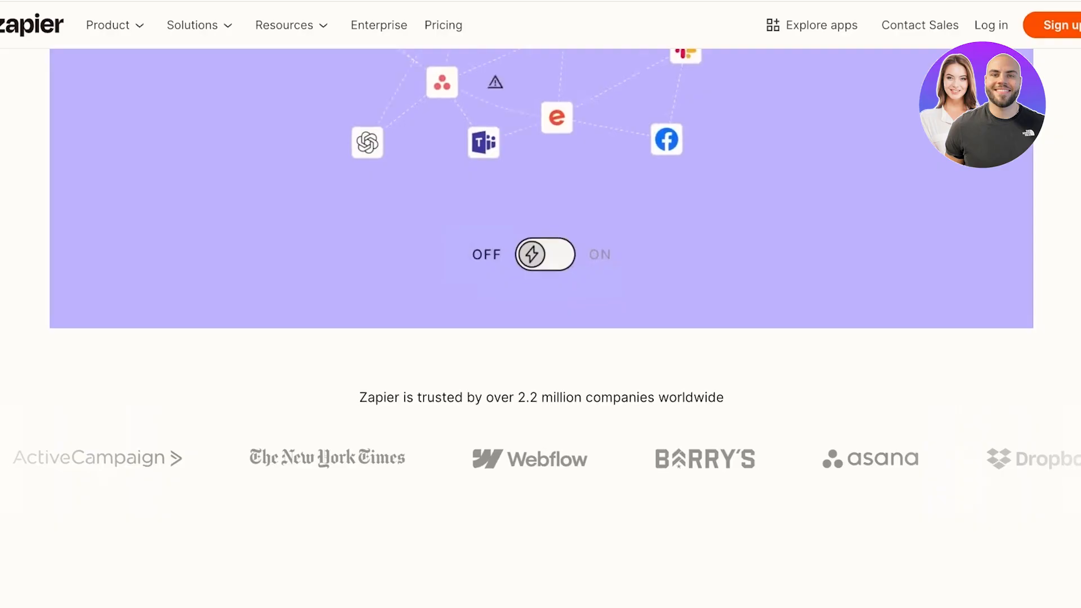
click(115, 25)
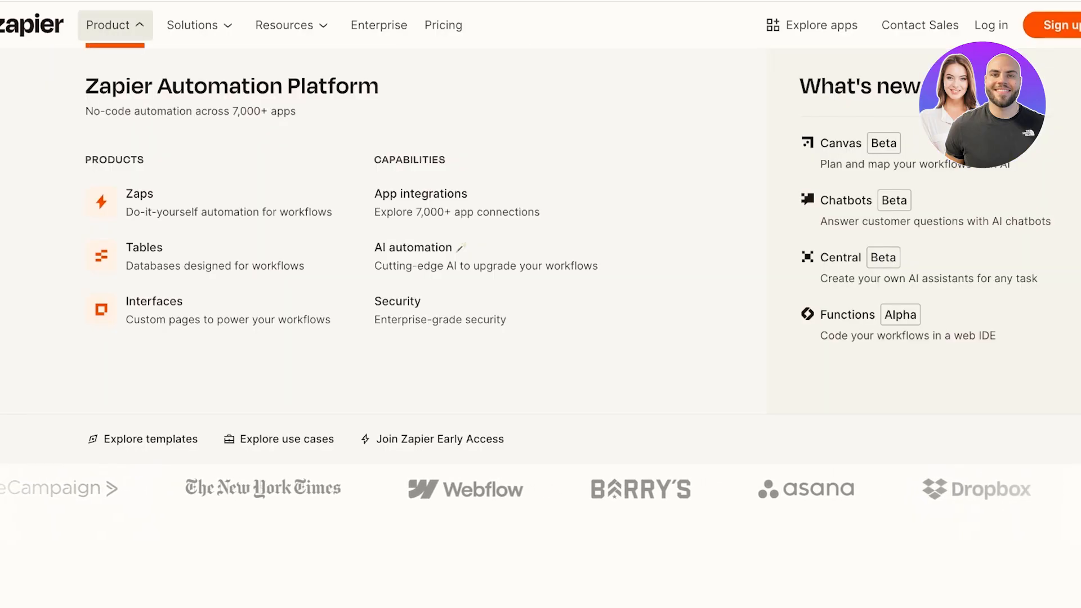
scroll(541, 304, up, 3)
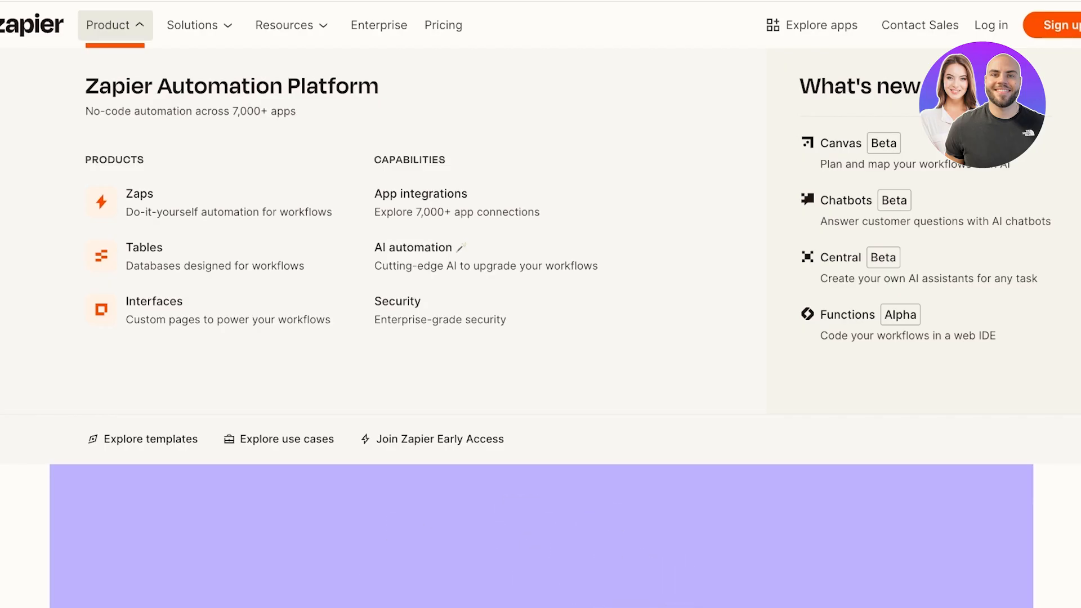
click(200, 25)
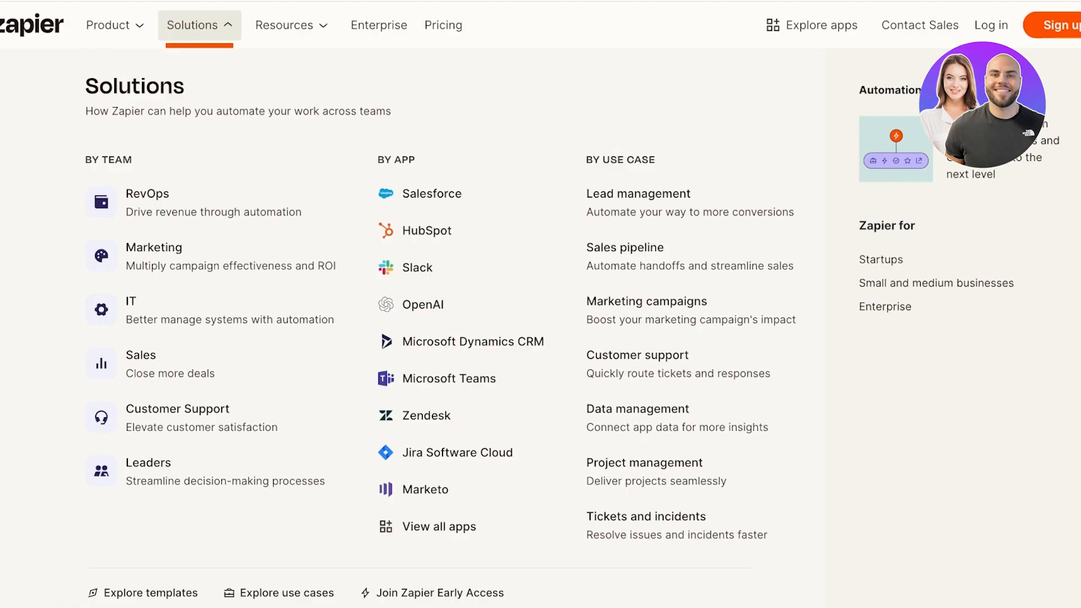
click(108, 25)
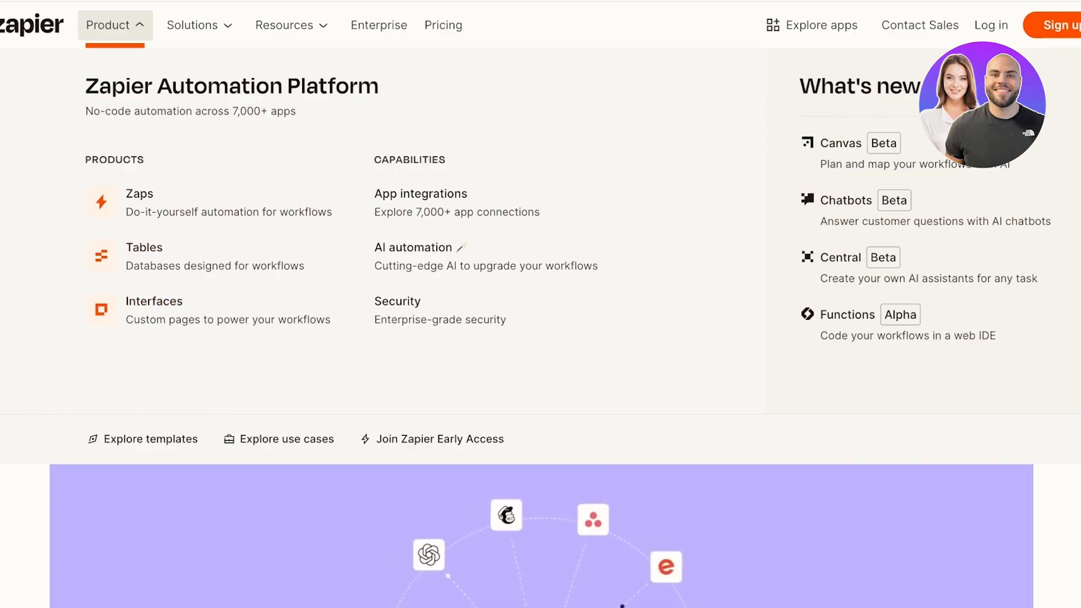
scroll(620, 602, up, 2)
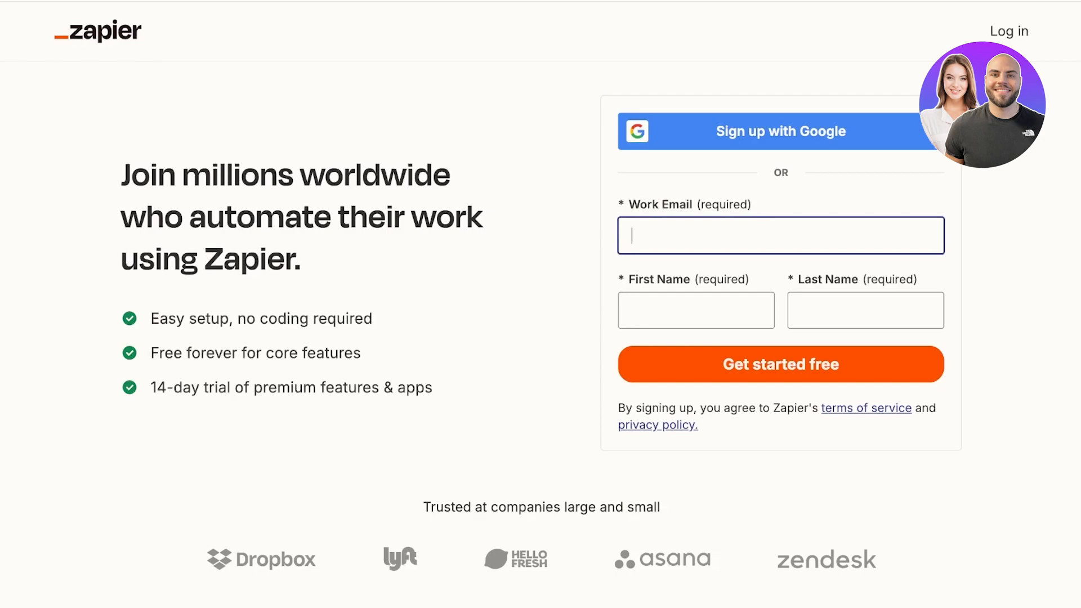
Step: Fill the sign-up form with the work email, first name and last name
key(Tab)
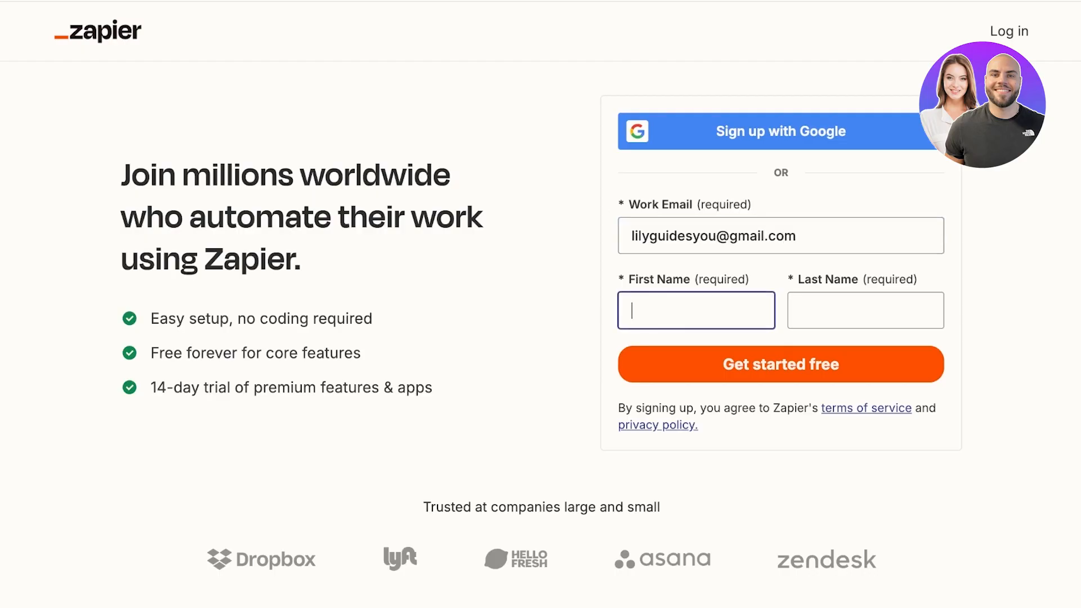
key(Tab)
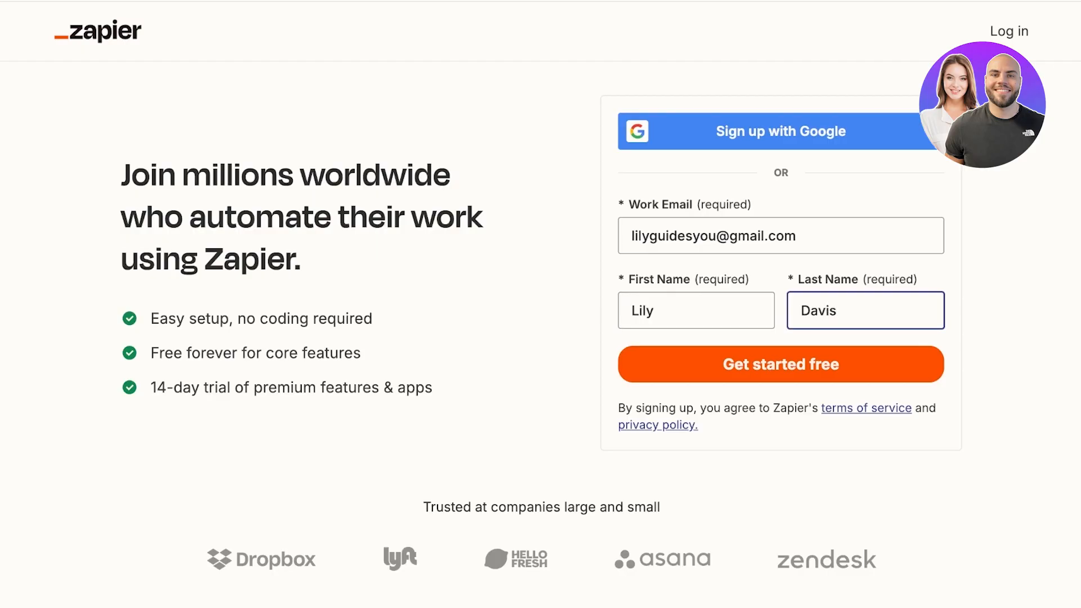
Step: Submit the form, then sign up with the Google account after the already-registered error
key(Return)
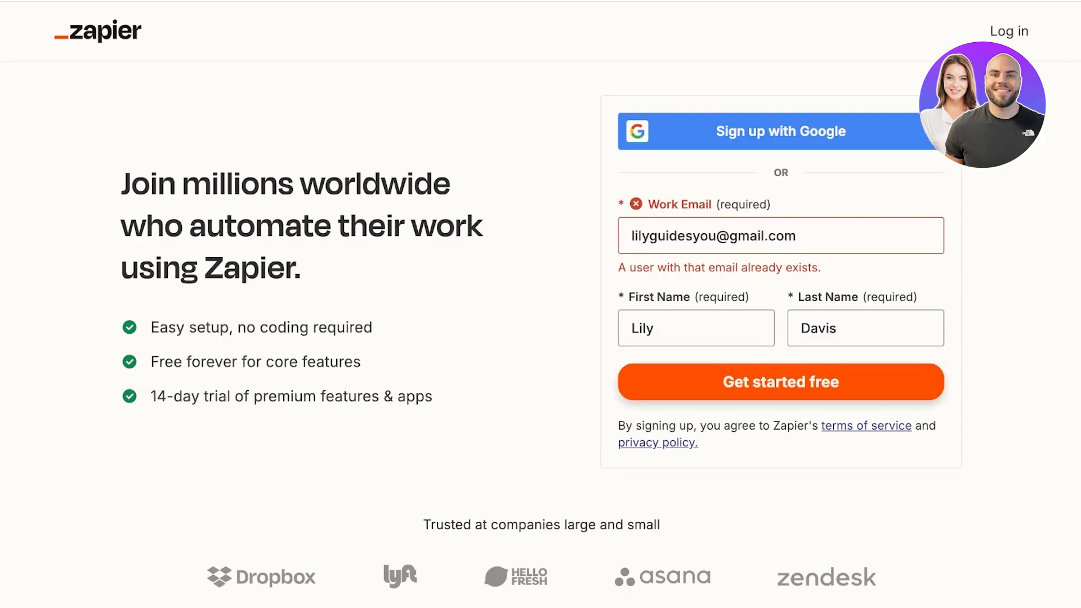
click(780, 131)
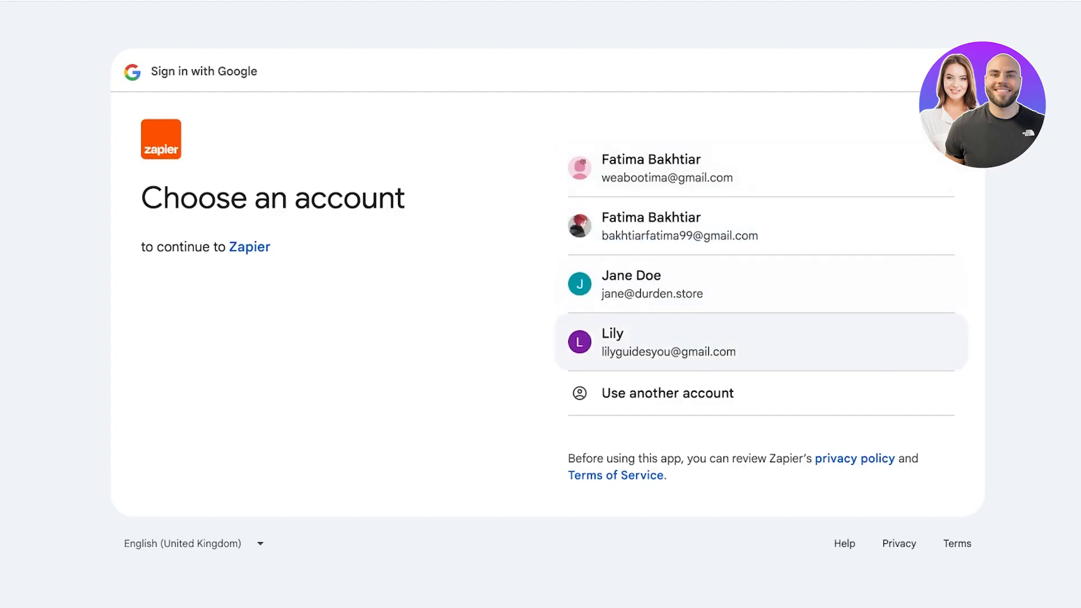
click(669, 342)
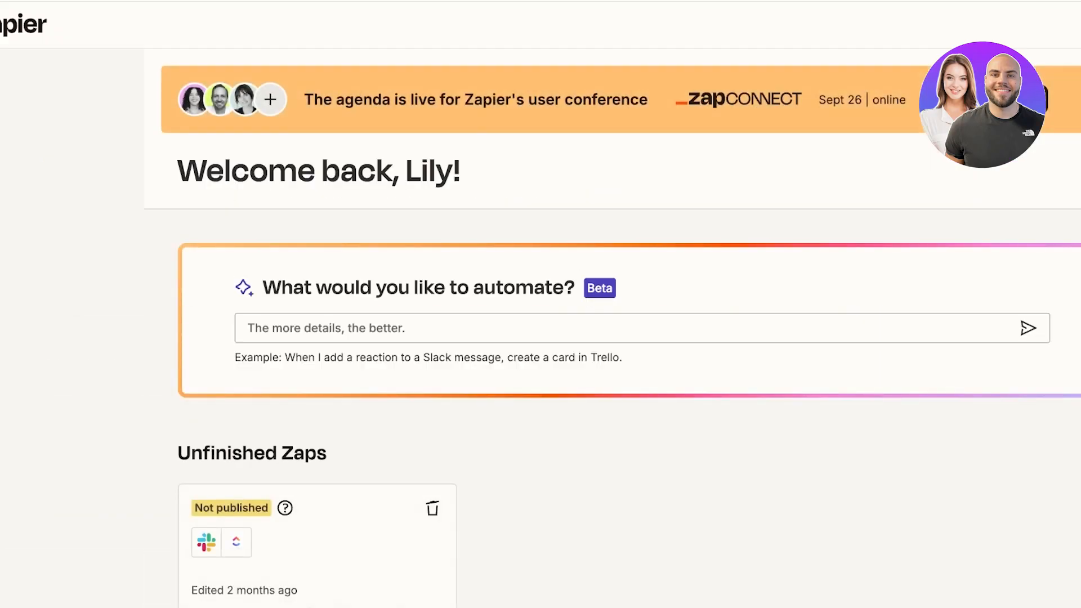
Step: Browse the Notifications, Advanced and Data Management settings pages, then choose Delete my data
click(1068, 25)
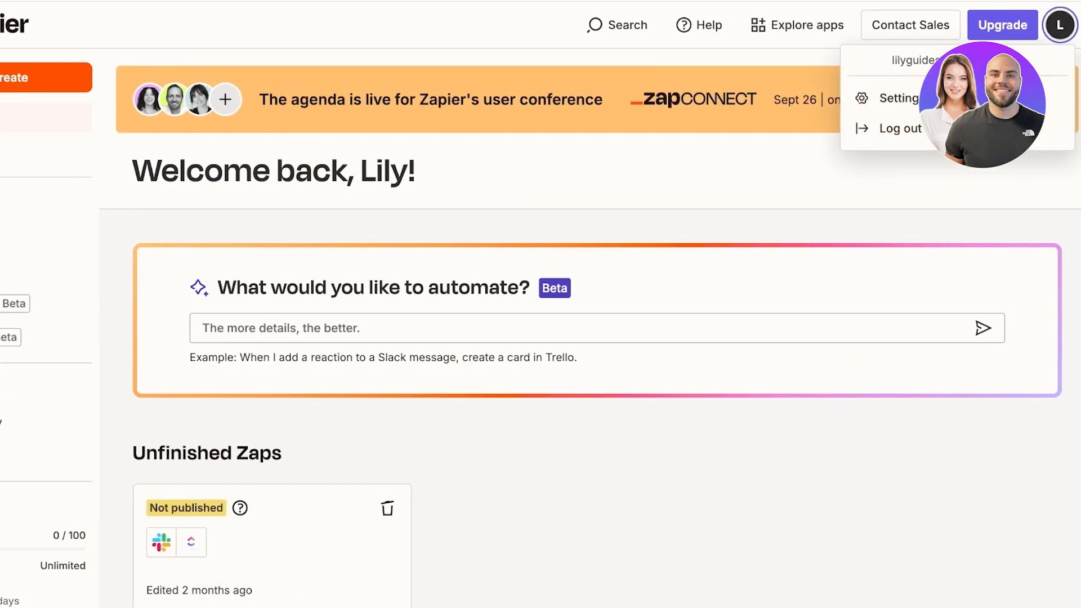
click(951, 99)
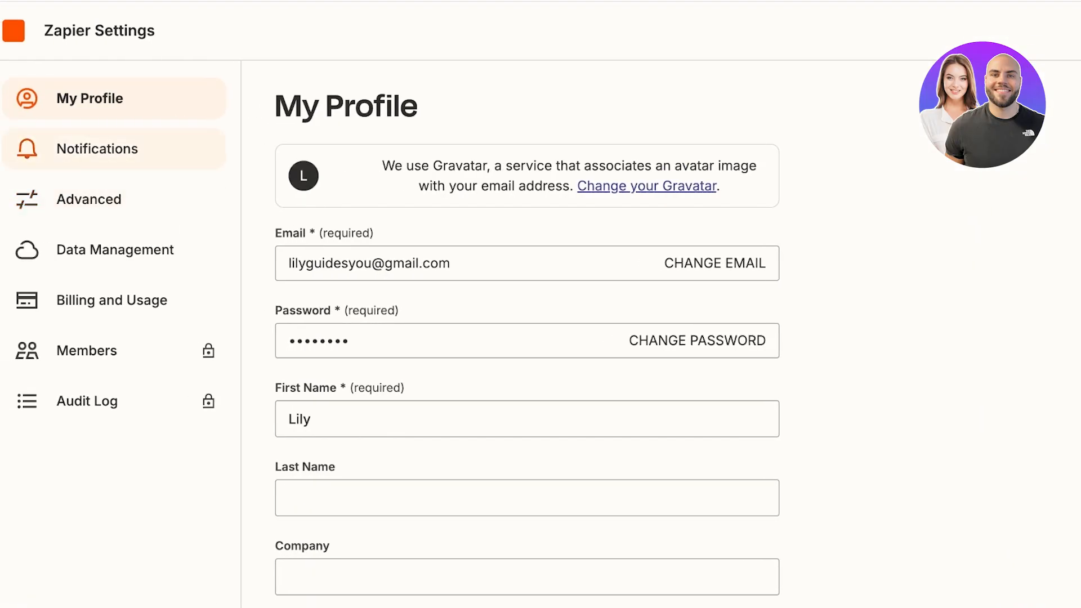
click(97, 148)
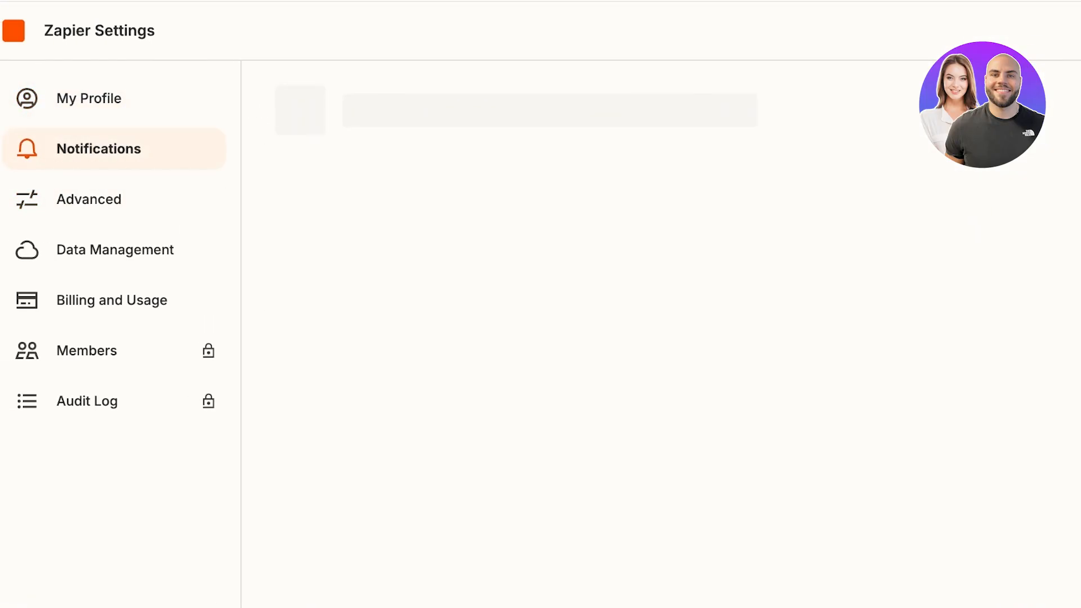
click(89, 200)
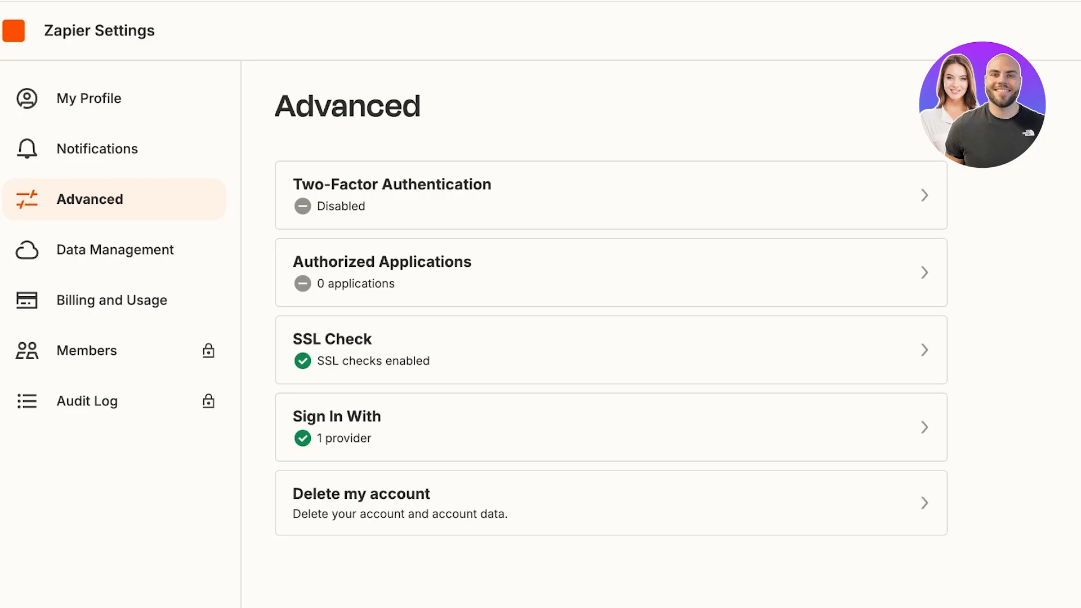
click(115, 249)
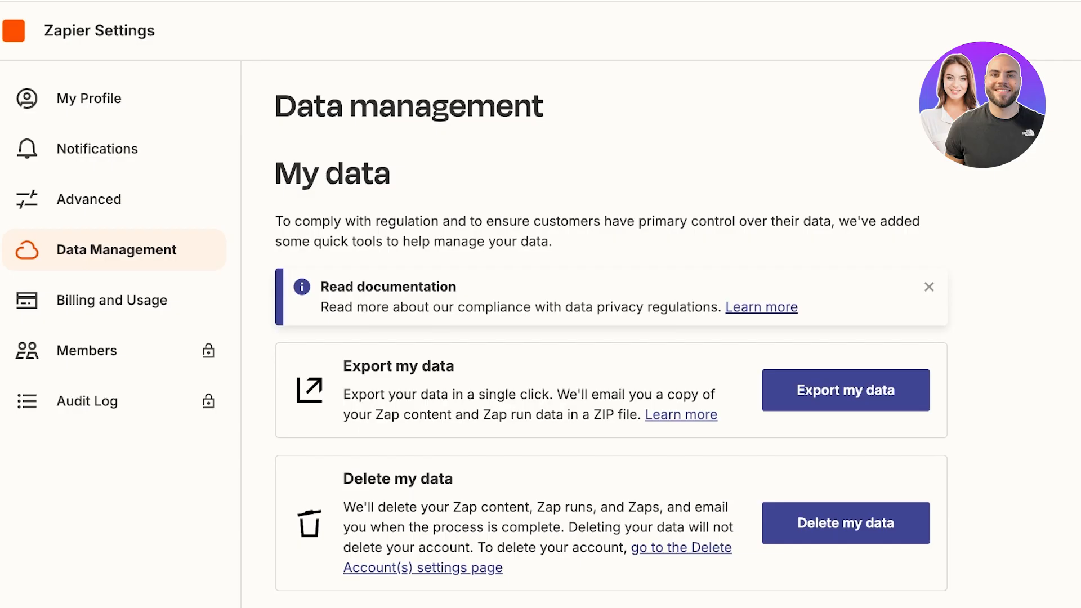
click(845, 522)
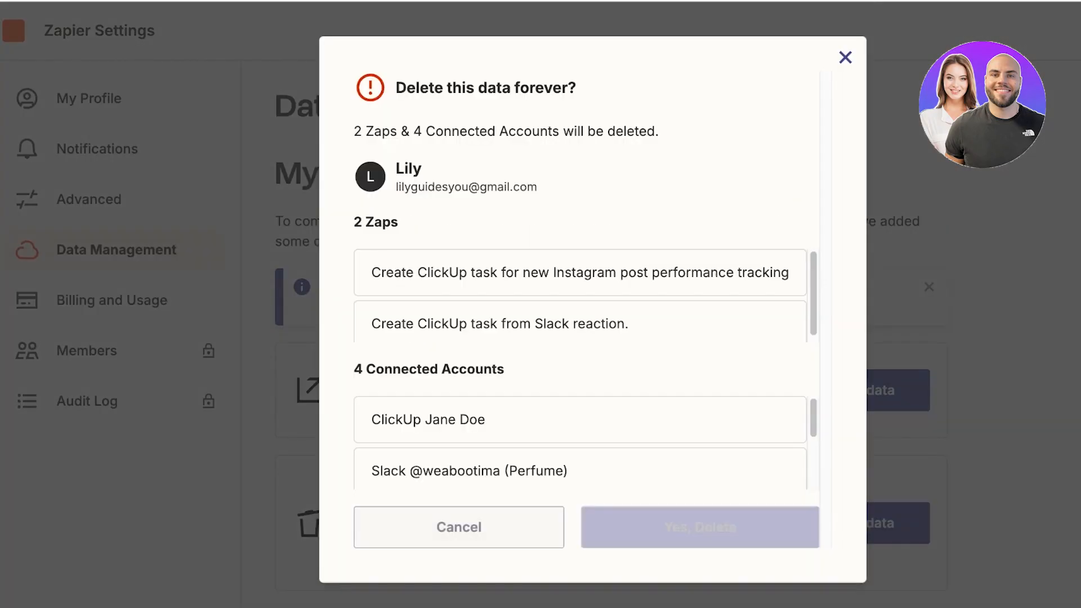
Step: Confirm permanently deleting the 2 Zaps and 4 connected accounts
click(700, 527)
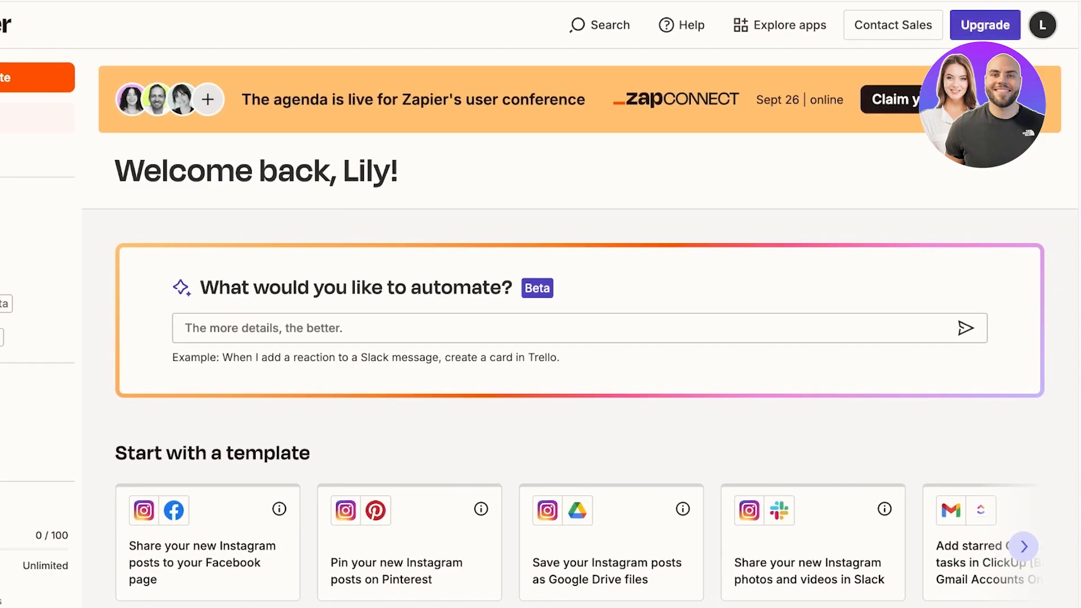
Step: Reload the dashboard, try the automation prompt box, then open Discover's templates by use case
key(super+r)
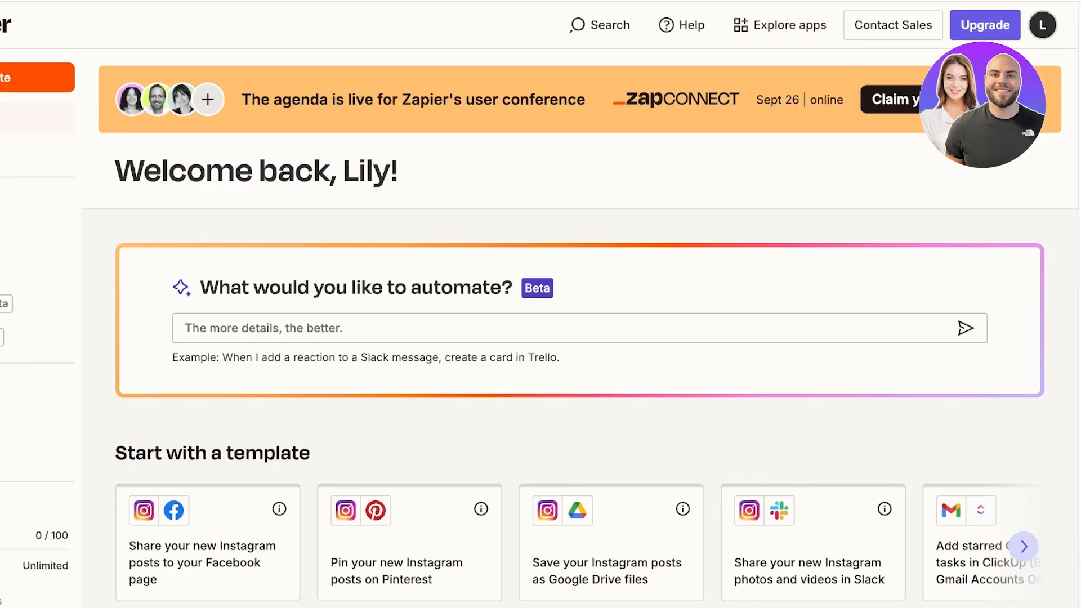
scroll(541, 304, down, 3)
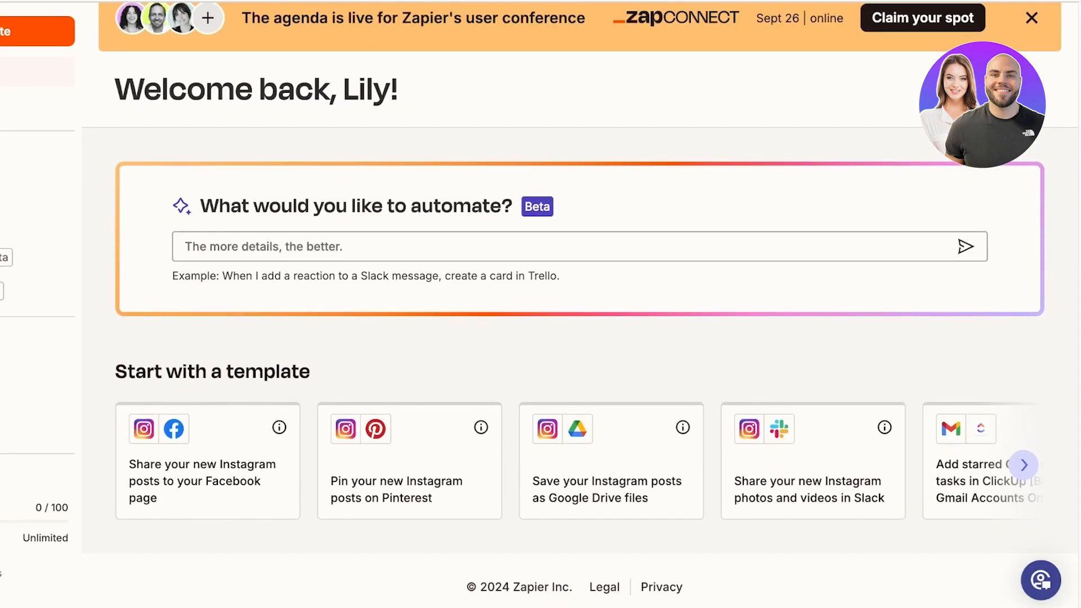
click(580, 246)
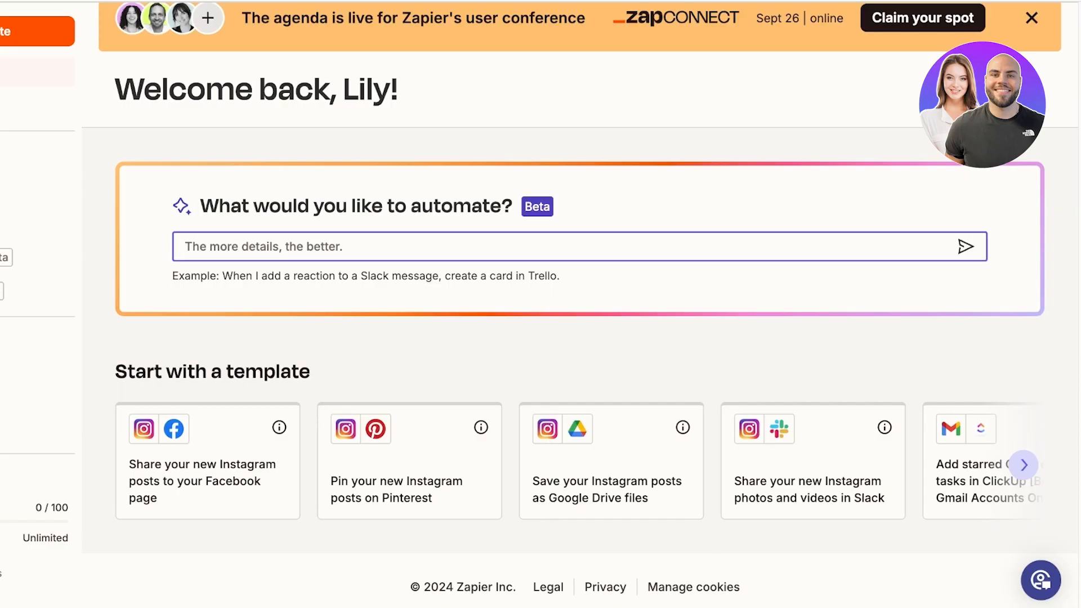
click(37, 106)
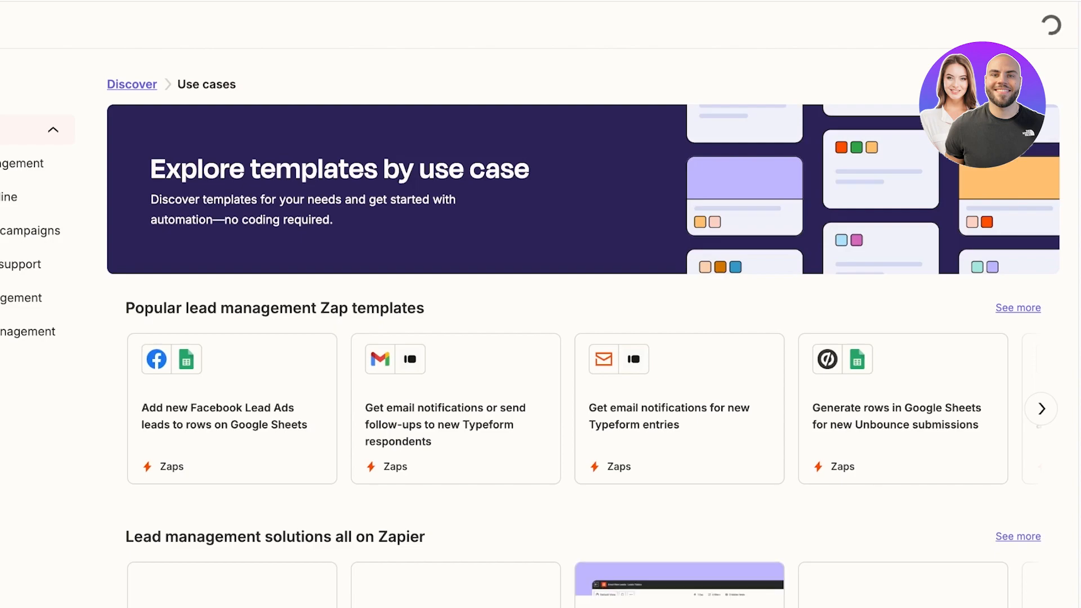
Step: Browse the Lead management and Sales pipeline templates, ending on the Customer support templates
scroll(583, 338, down, 2)
scroll(583, 338, down, 2)
scroll(583, 337, up, 3)
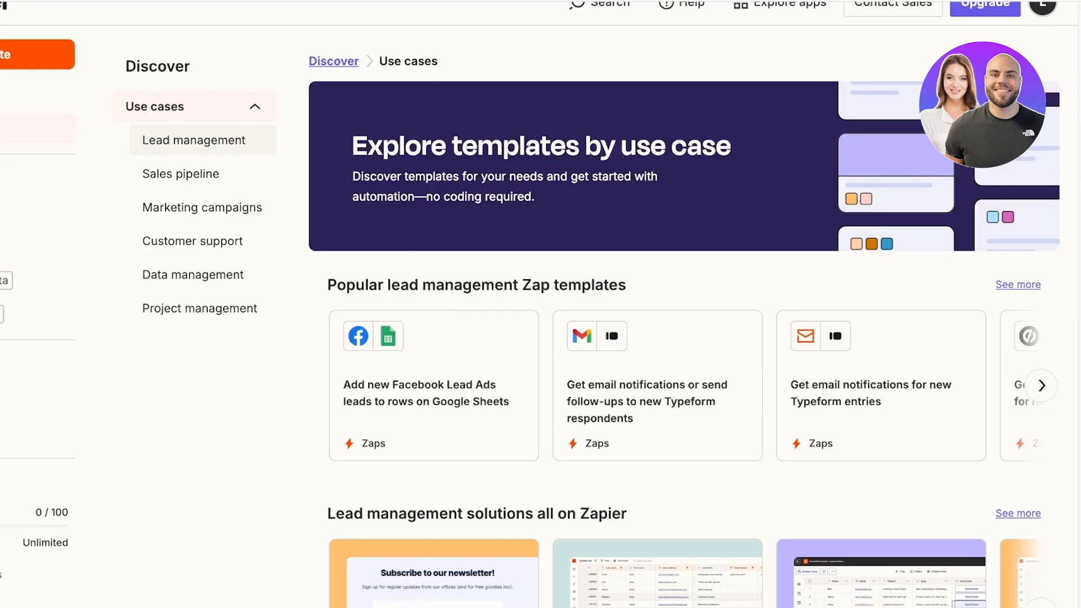
click(194, 140)
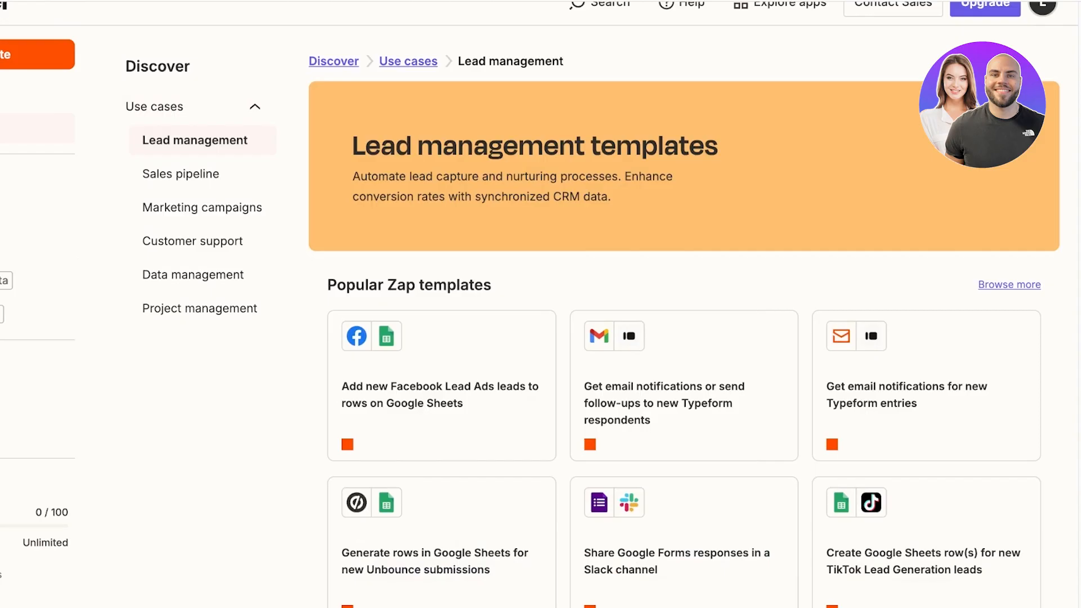
click(181, 174)
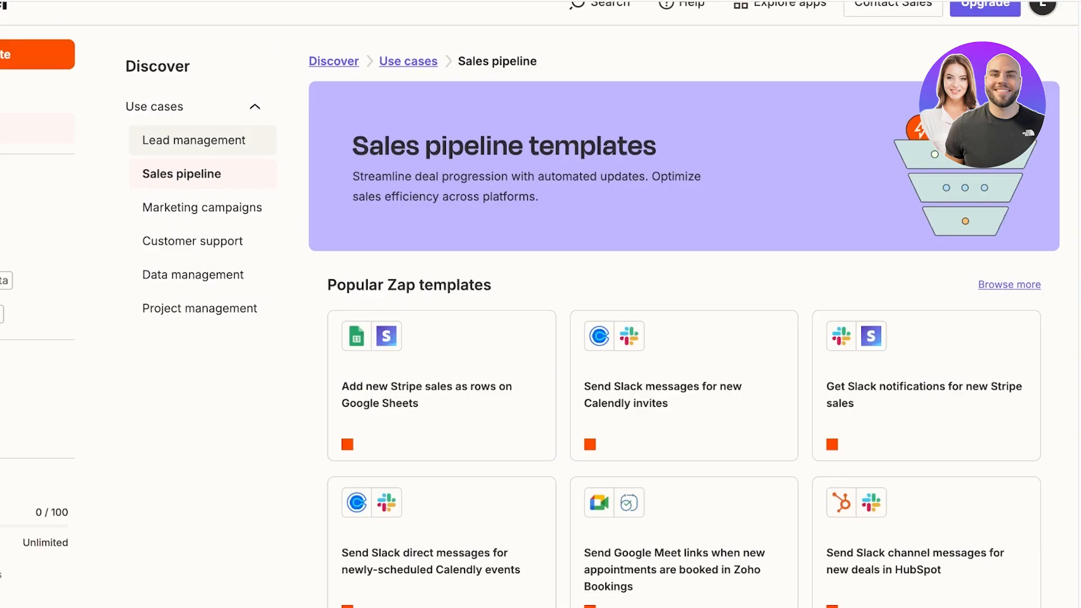
click(194, 140)
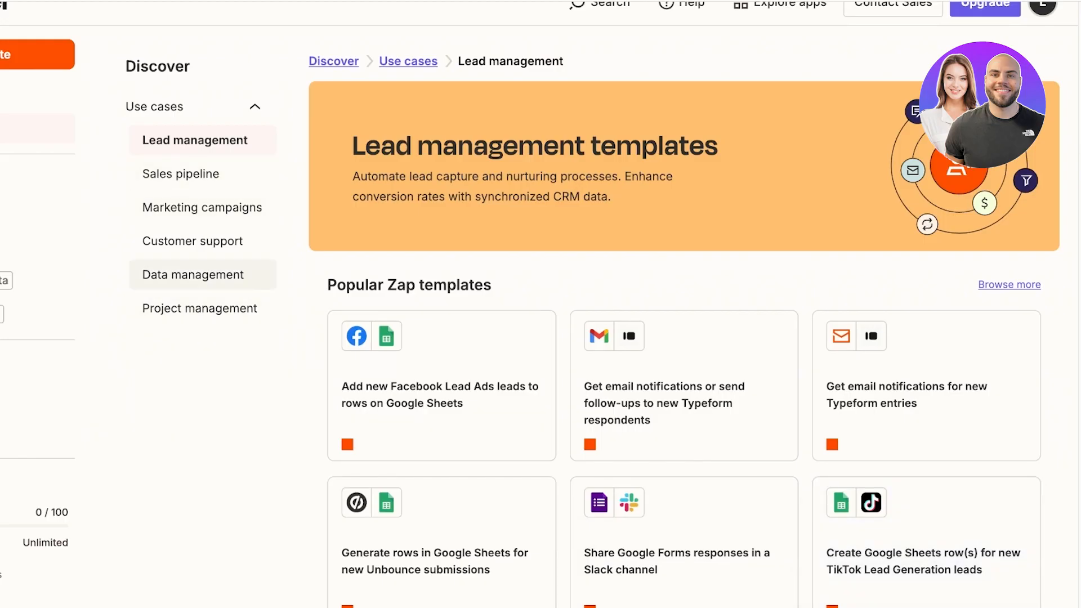
click(192, 241)
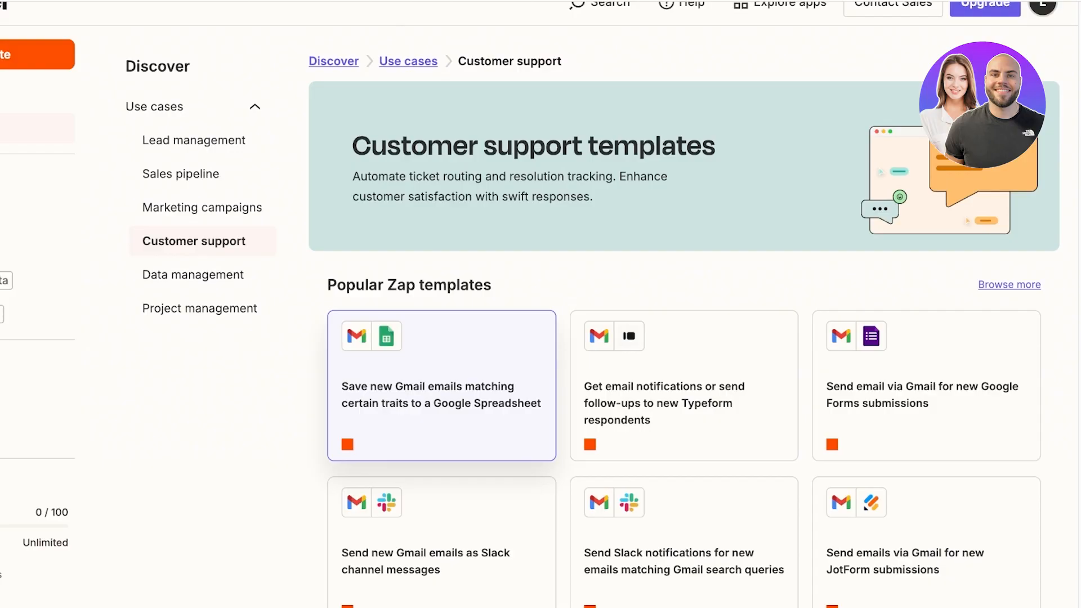
scroll(442, 366, down, 4)
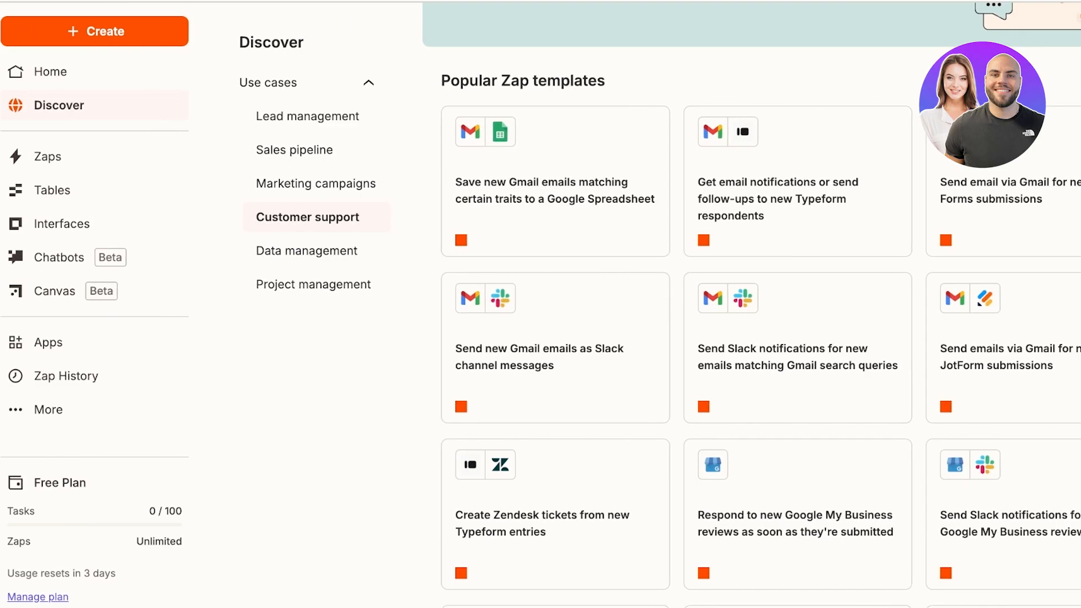
Step: Check the empty My Zaps folder, then go to the Tables page
click(48, 158)
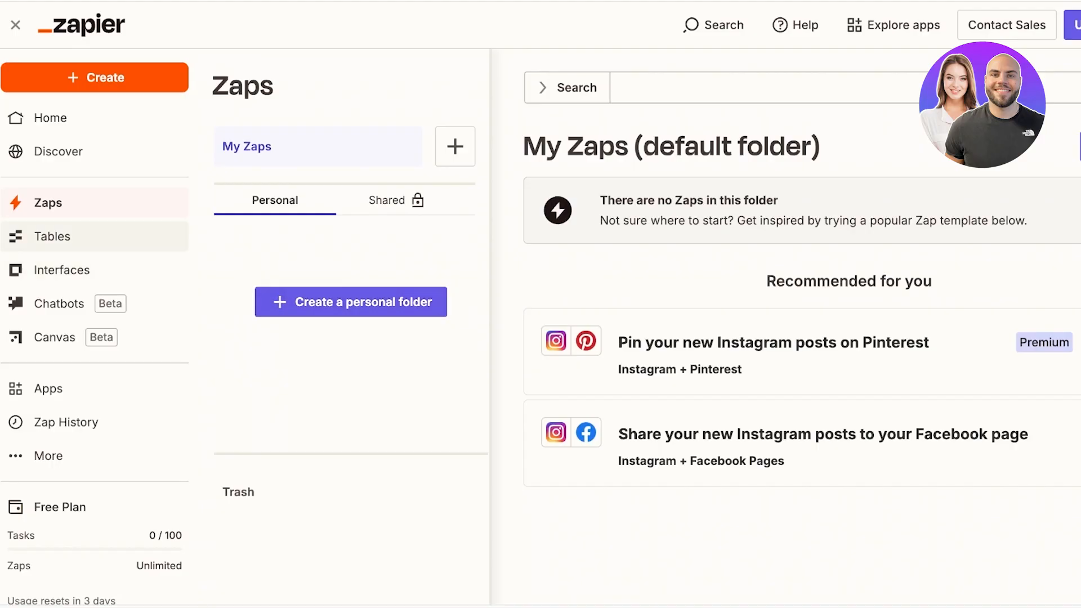
click(52, 235)
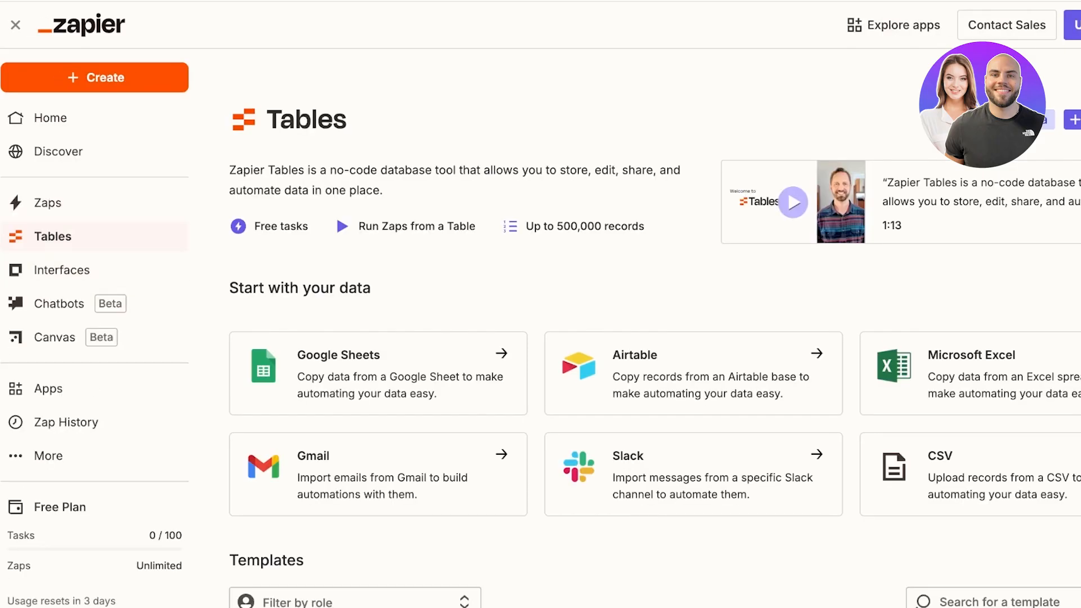
scroll(540, 304, down, 2)
scroll(654, 304, up, 1)
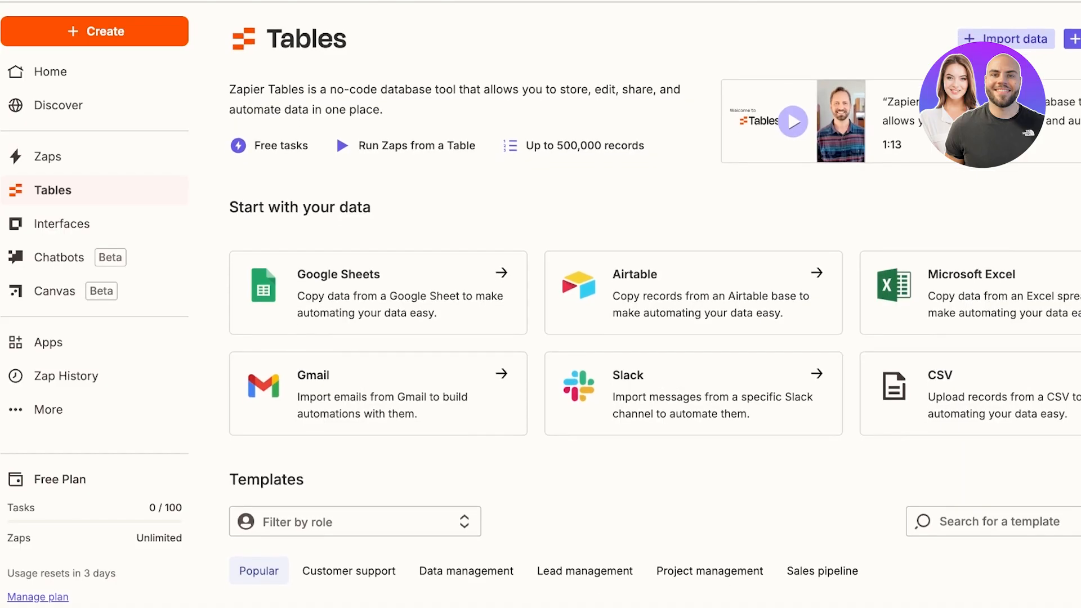
scroll(619, 338, down, 3)
scroll(563, 304, up, 2)
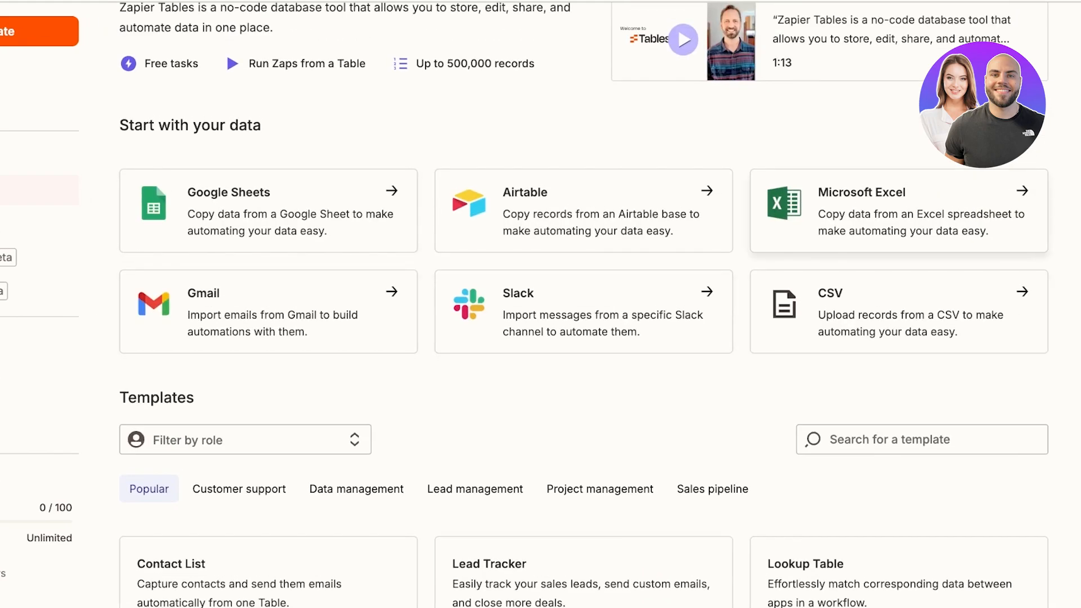
scroll(268, 225, down, 3)
scroll(268, 225, up, 3)
scroll(563, 304, up, 3)
scroll(563, 304, down, 10)
scroll(563, 304, up, 10)
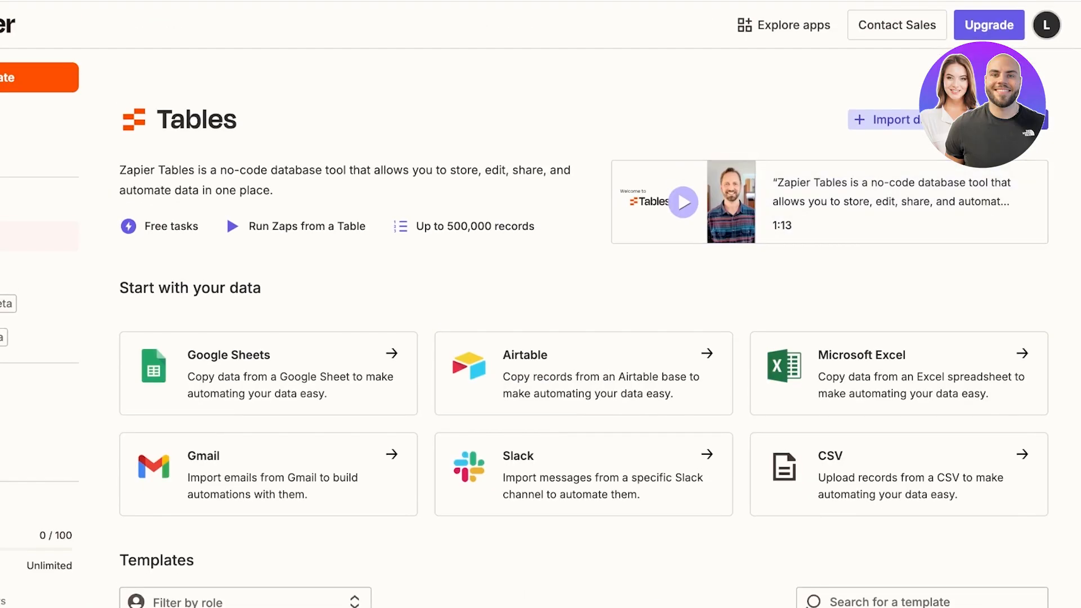
scroll(584, 282, down, 8)
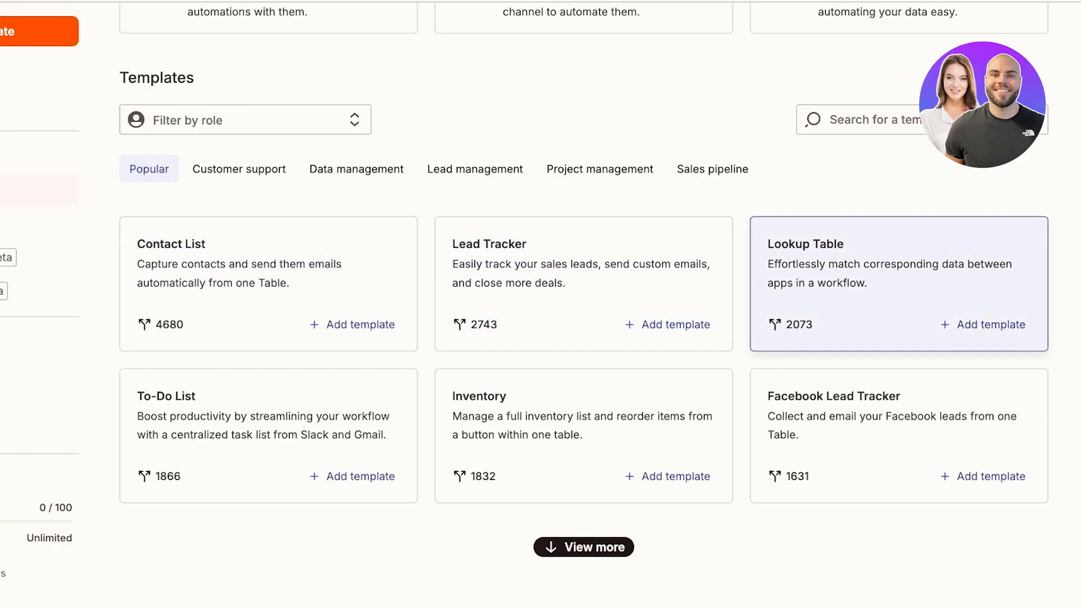
scroll(583, 289, up, 1)
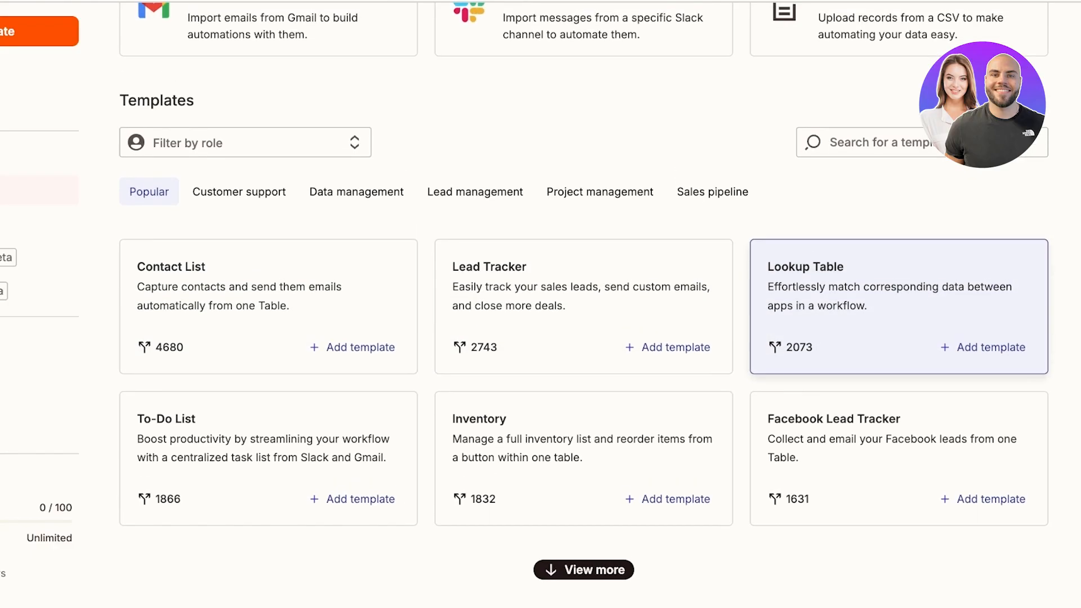
scroll(898, 304, up, 4)
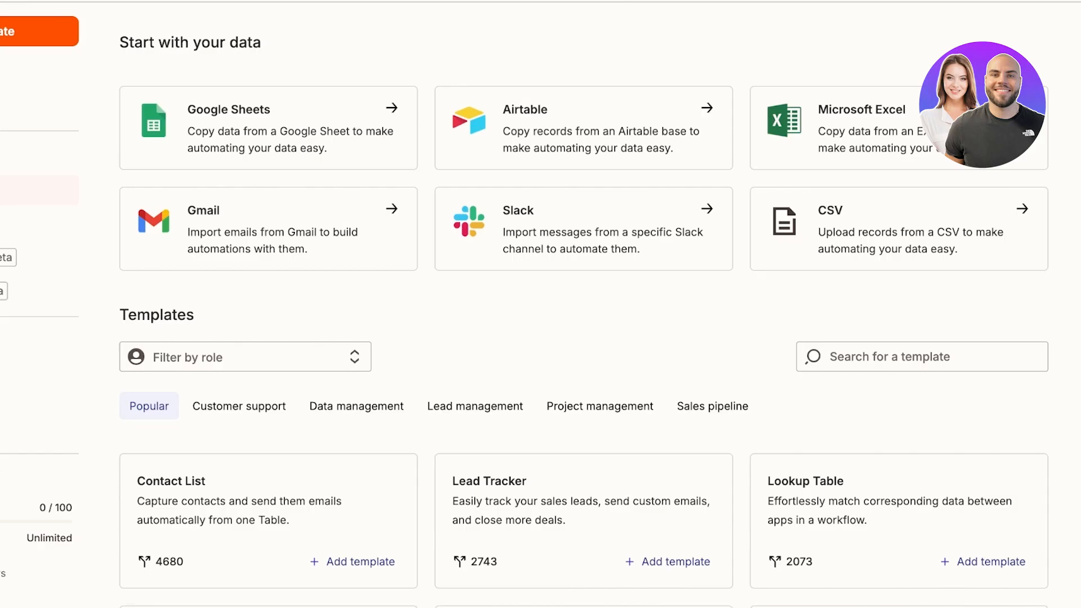
scroll(676, 371, down, 4)
scroll(676, 371, up, 8)
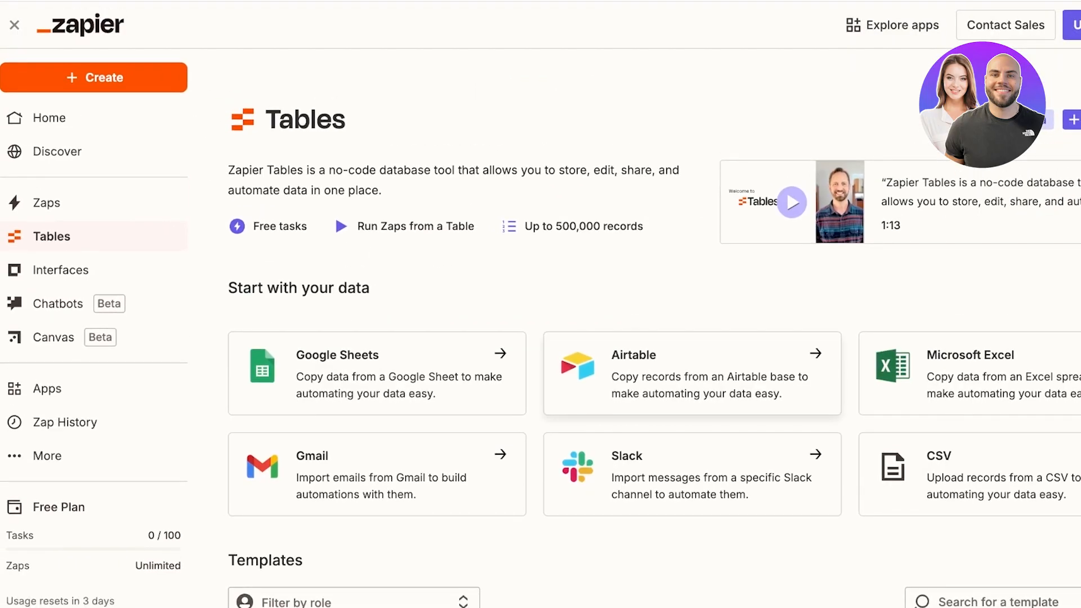
Step: Scroll through the Interfaces template cards, then go to the Chatbots beta page
click(56, 270)
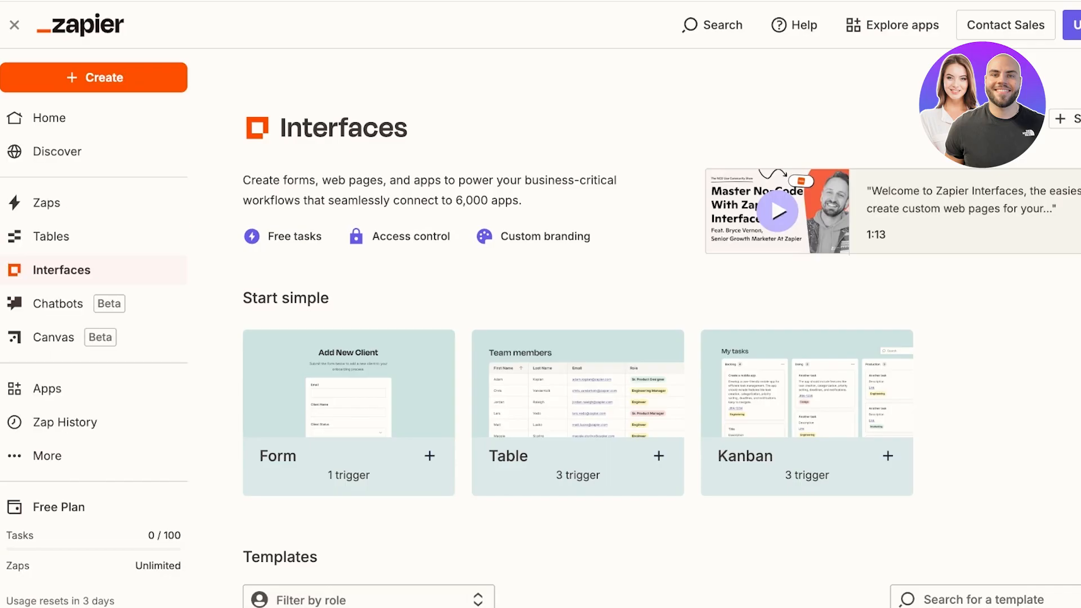
scroll(540, 338, down, 1)
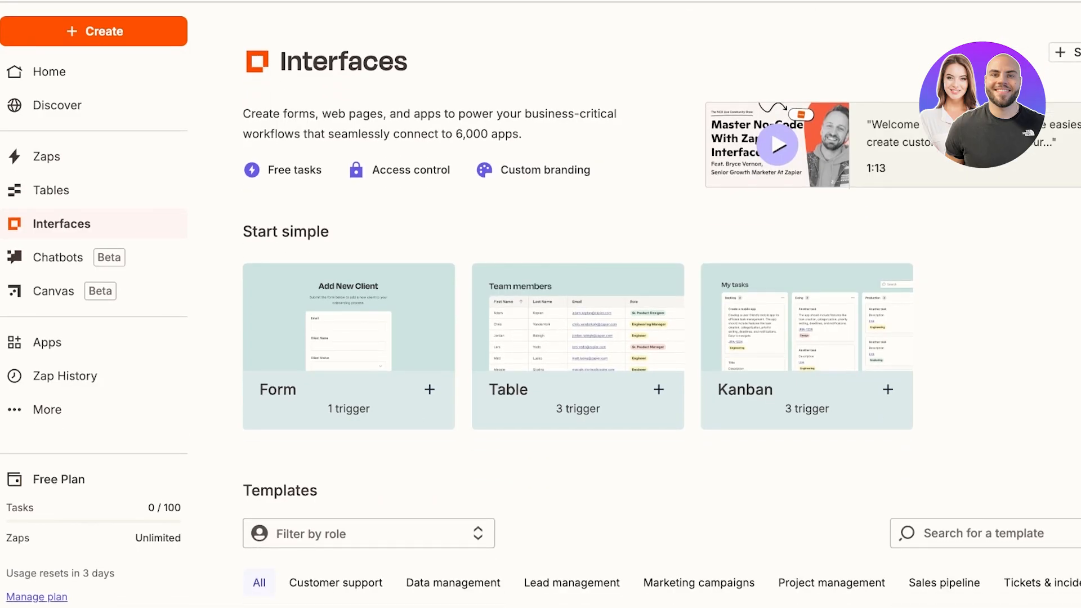
scroll(807, 338, down, 1)
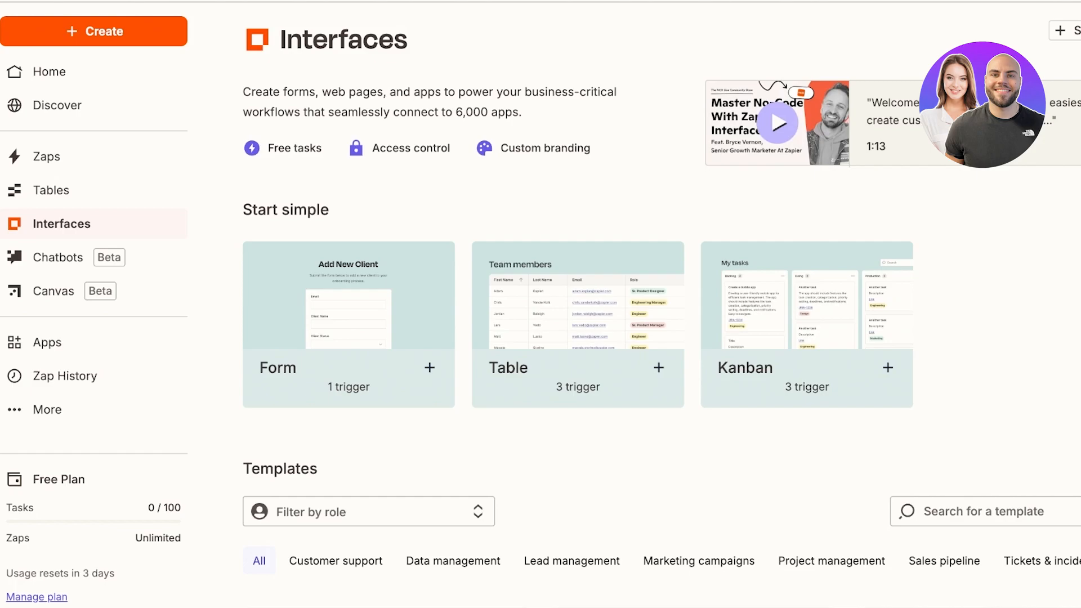
scroll(661, 305, down, 1)
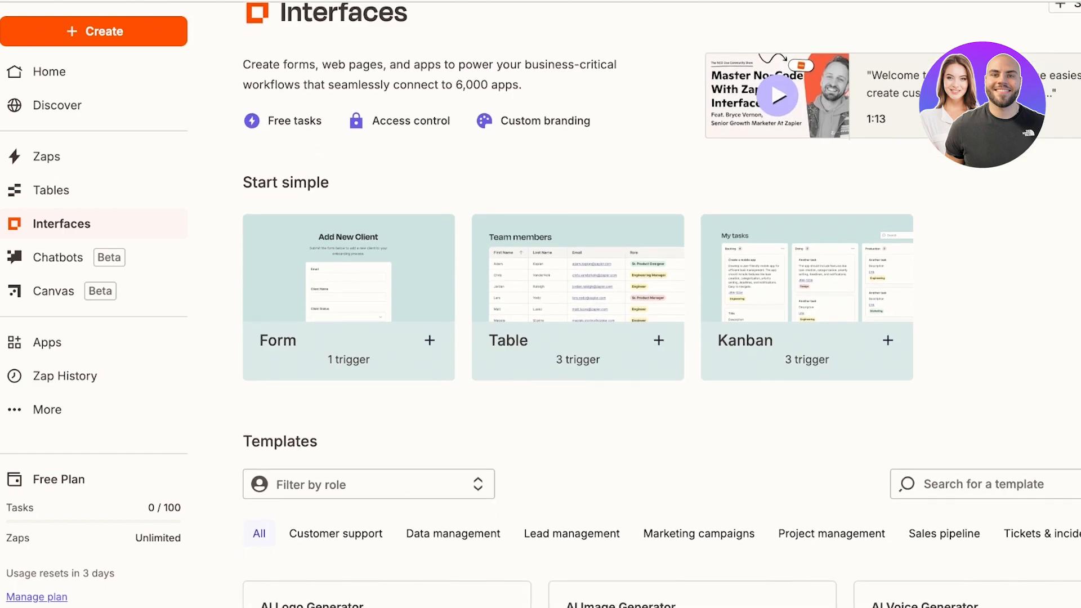
scroll(661, 305, down, 1)
scroll(661, 304, down, 10)
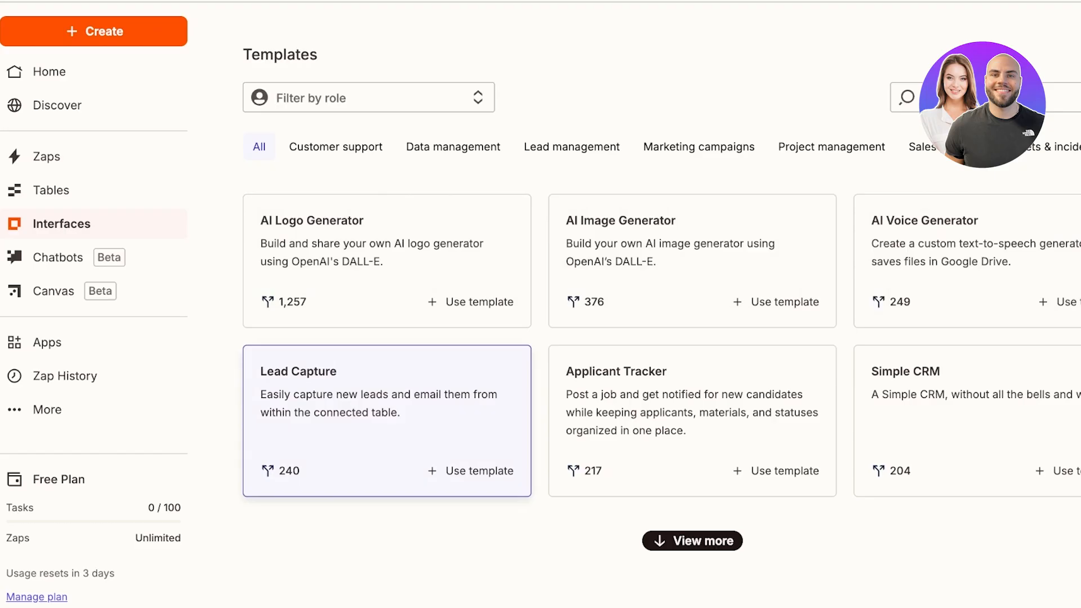
scroll(387, 422, up, 4)
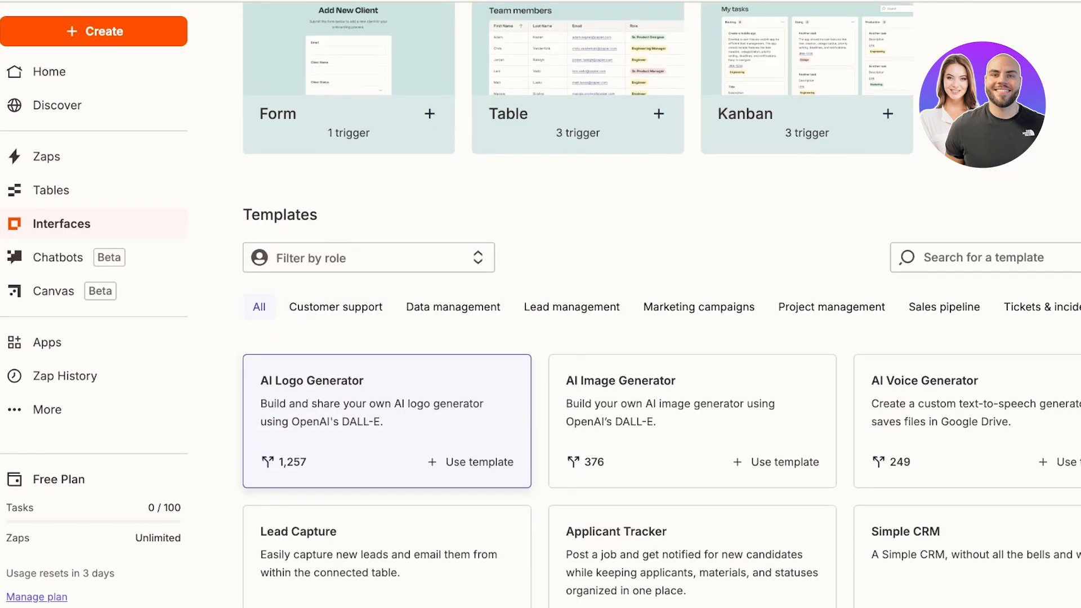
scroll(386, 423, up, 5)
scroll(634, 304, up, 1)
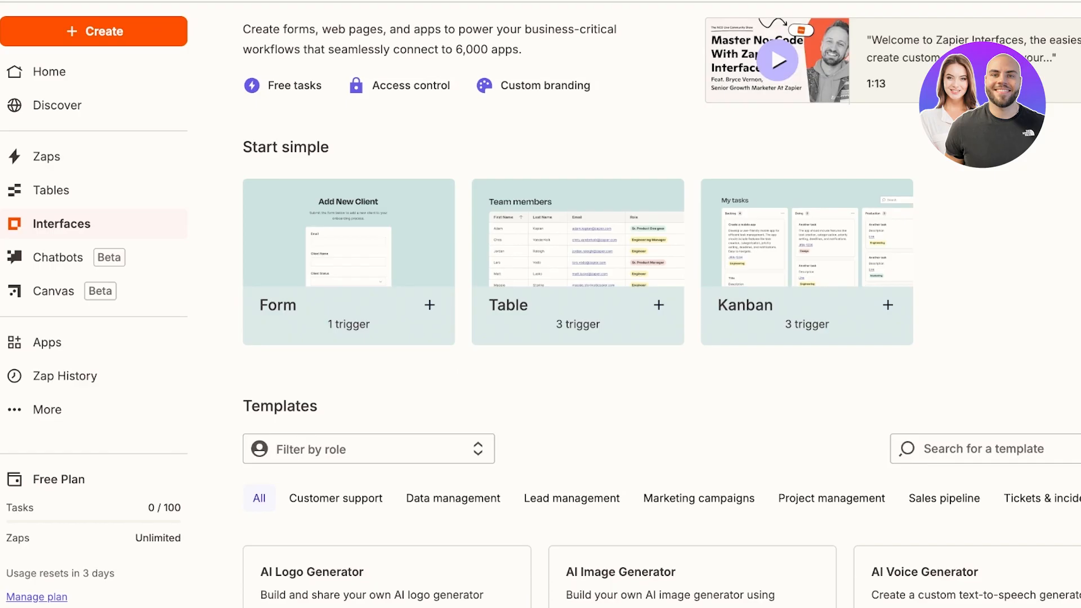
scroll(387, 422, down, 5)
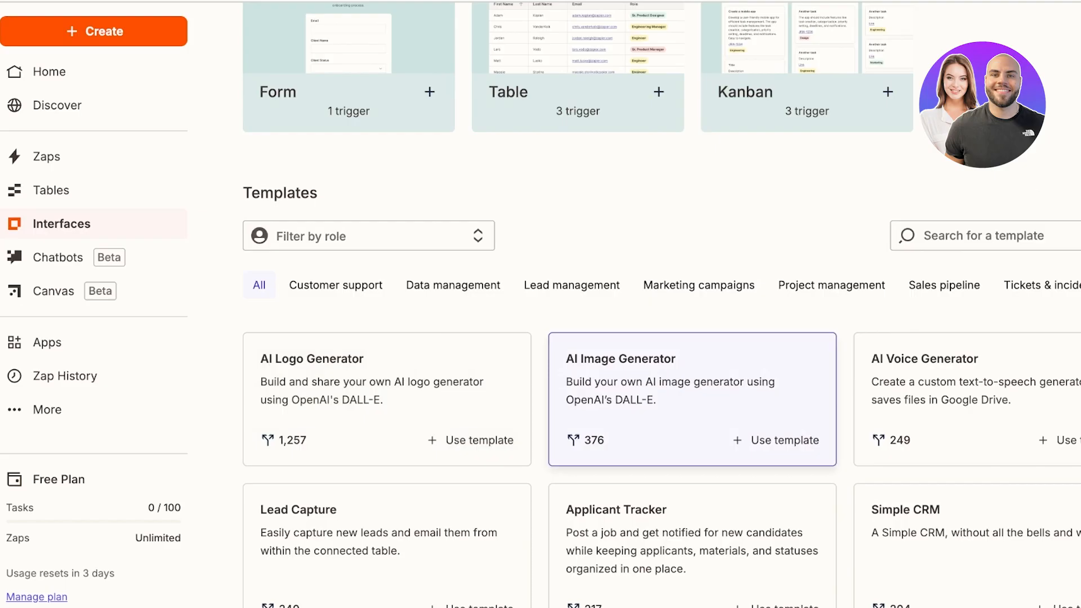
scroll(692, 394, down, 1)
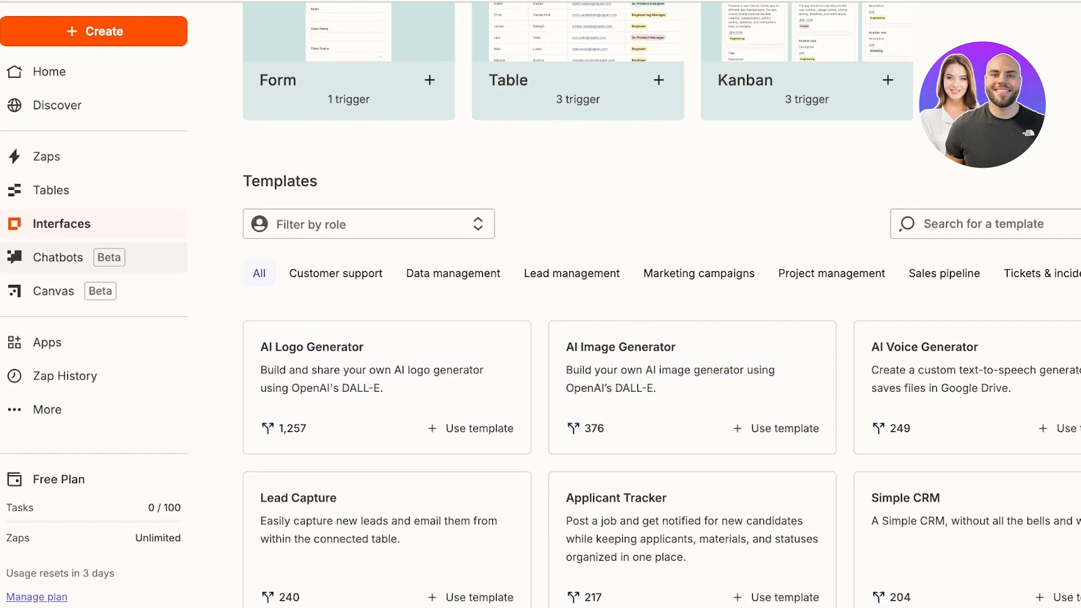
click(58, 258)
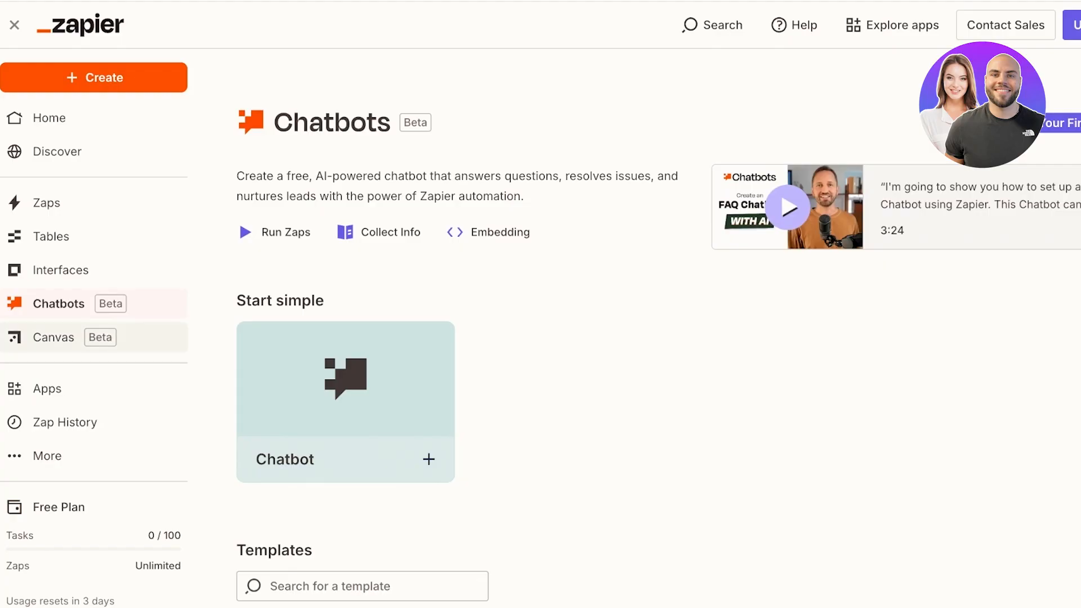
Step: Visit Canvas, Zap History, Apps, Home and Zaps, ending on the empty Apps list
click(54, 337)
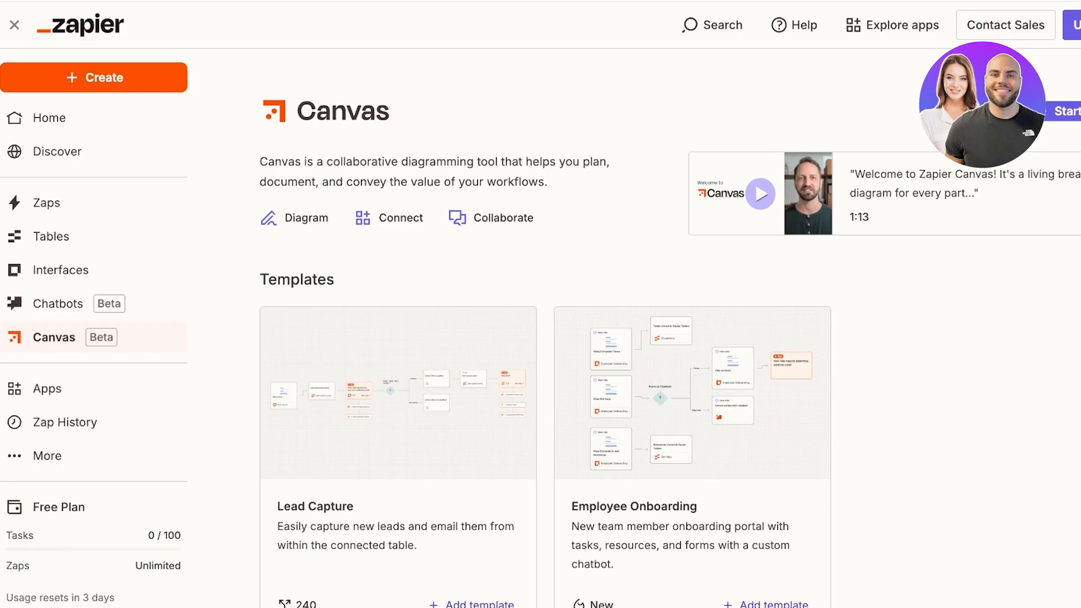
scroll(65, 422, down, 1)
click(65, 410)
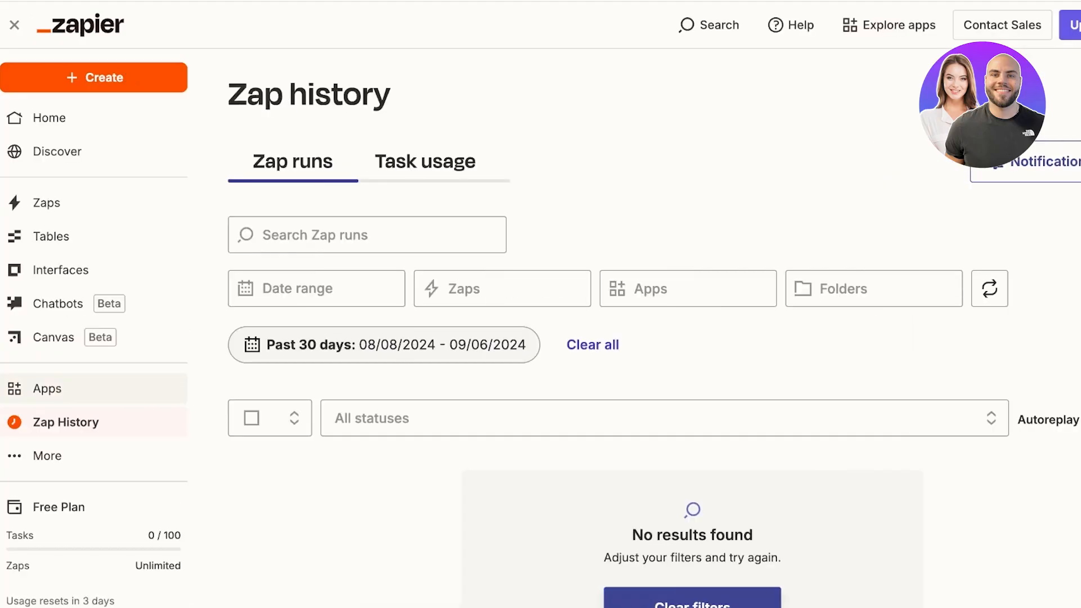
click(47, 388)
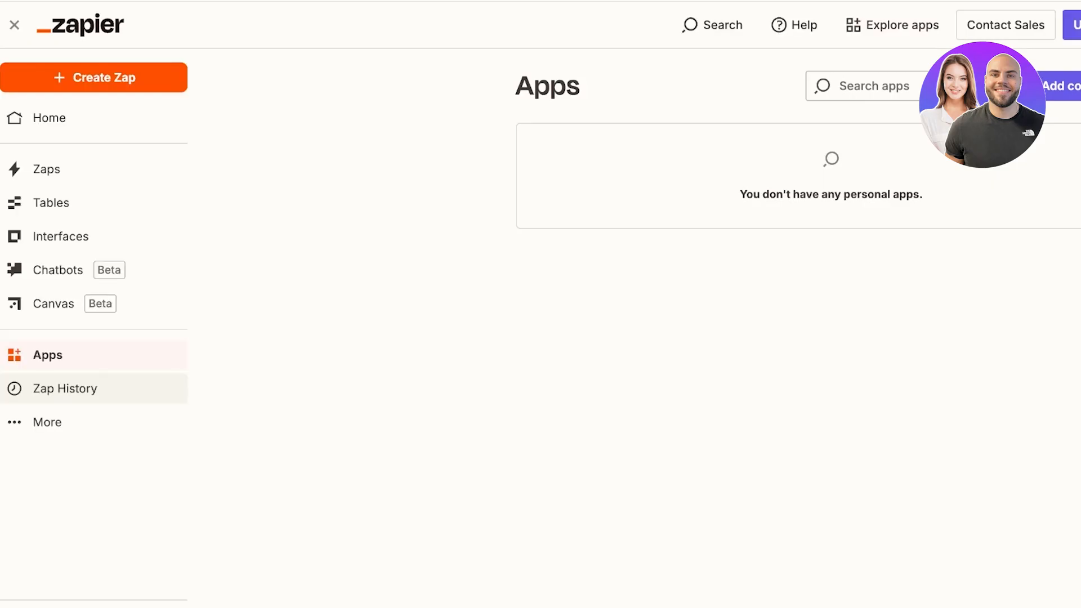
mouse_move(93, 456)
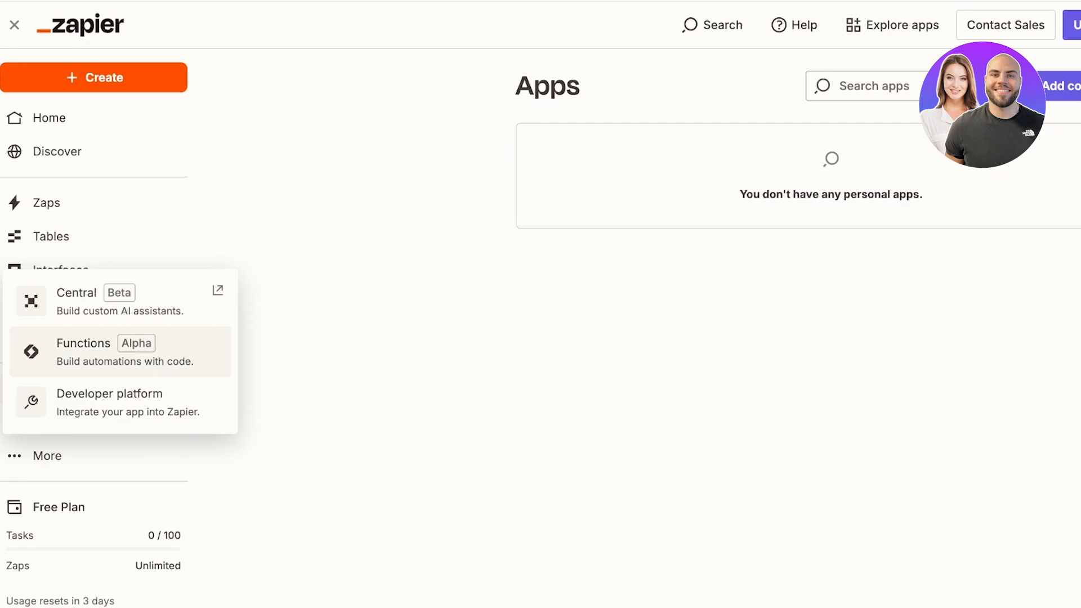
click(49, 118)
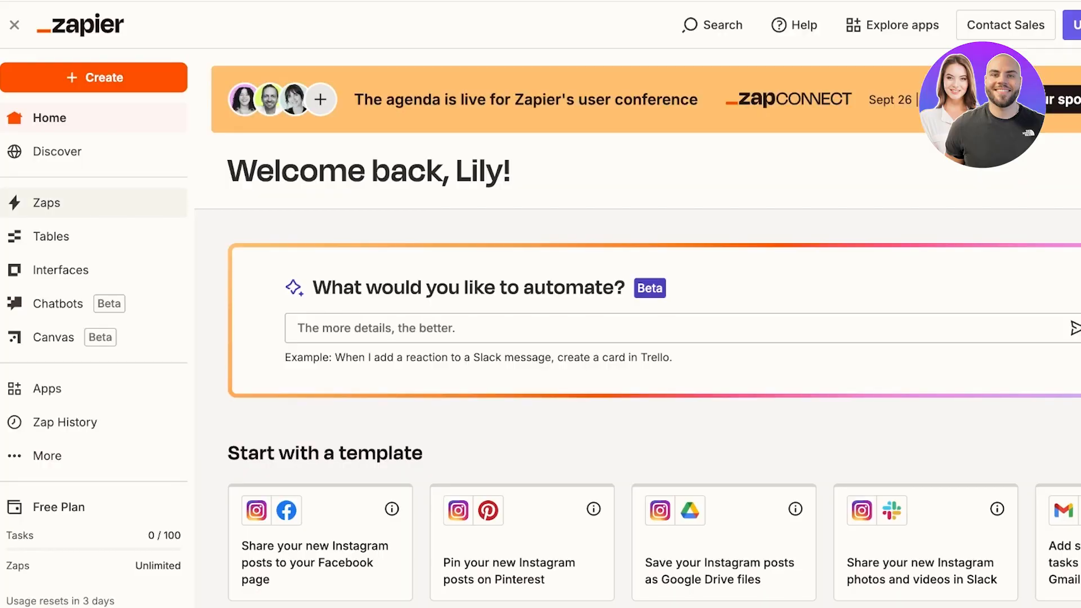
click(46, 203)
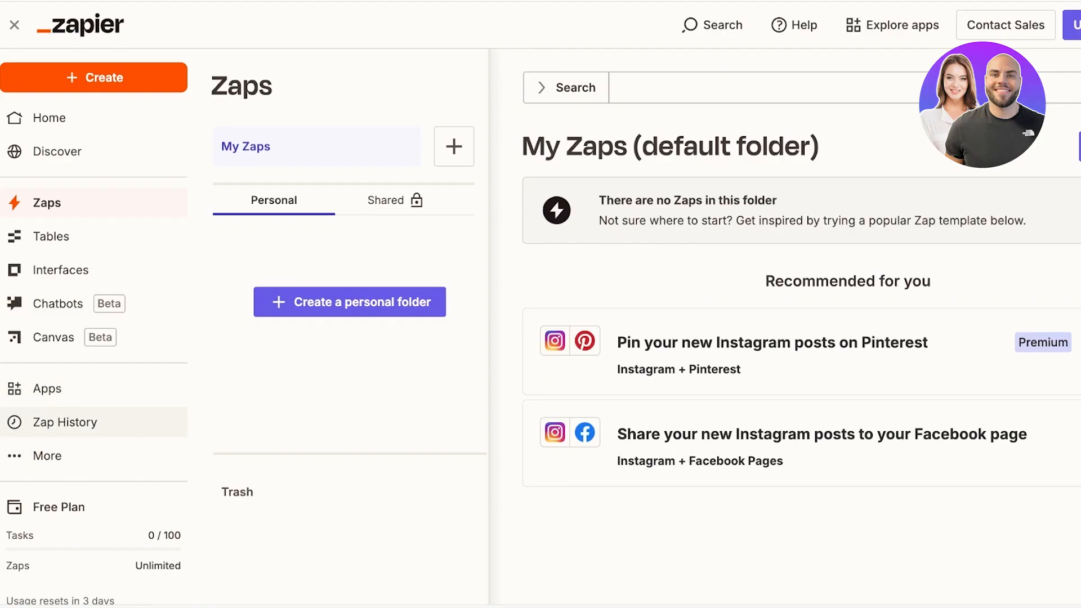
click(47, 388)
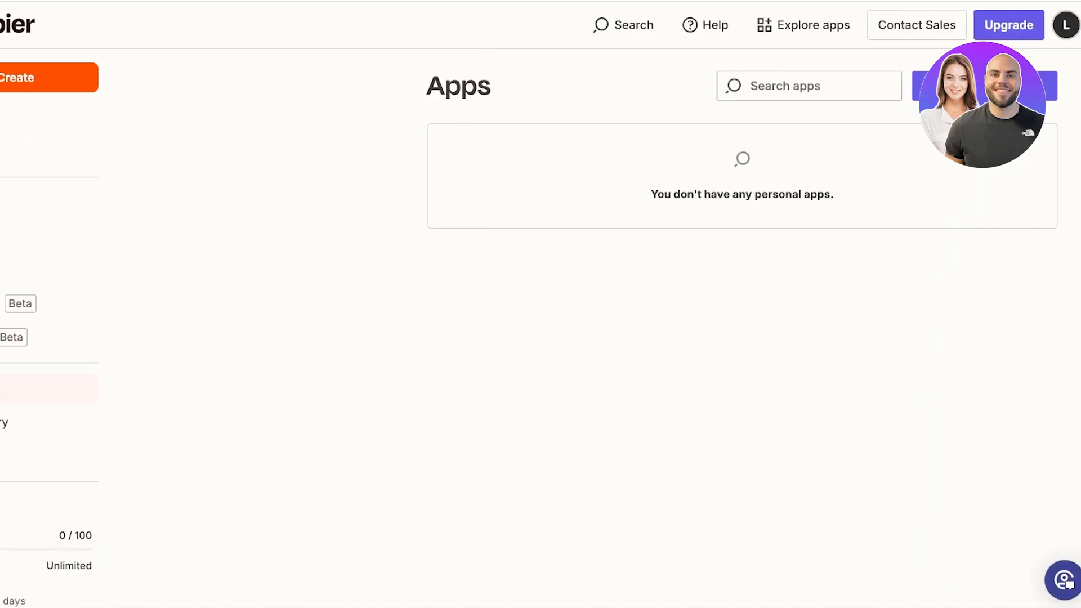
Step: Add an Instagram app connection
click(985, 86)
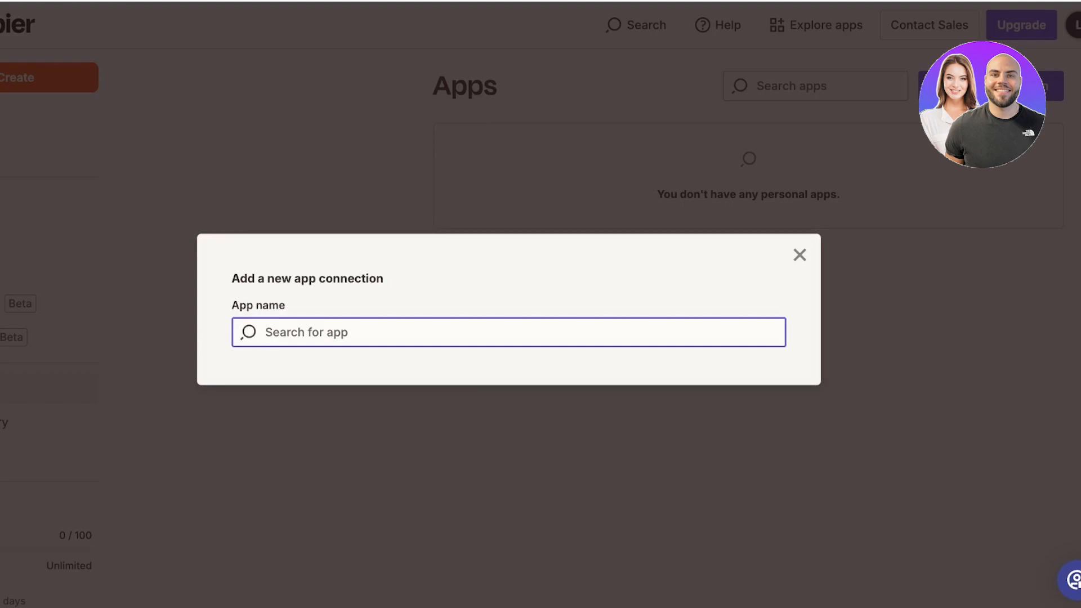
text(instagram)
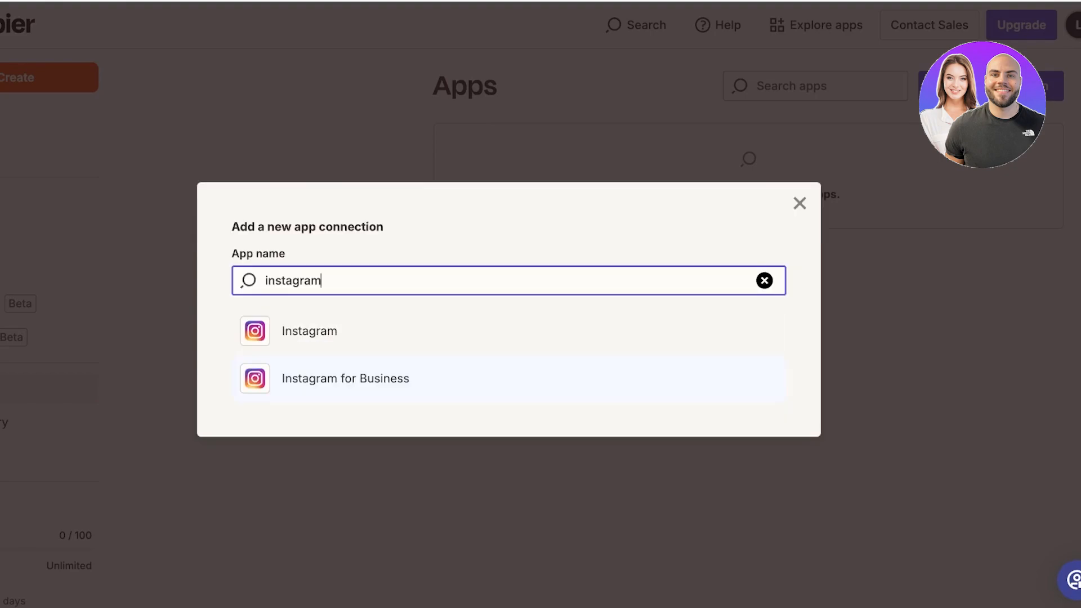
click(309, 331)
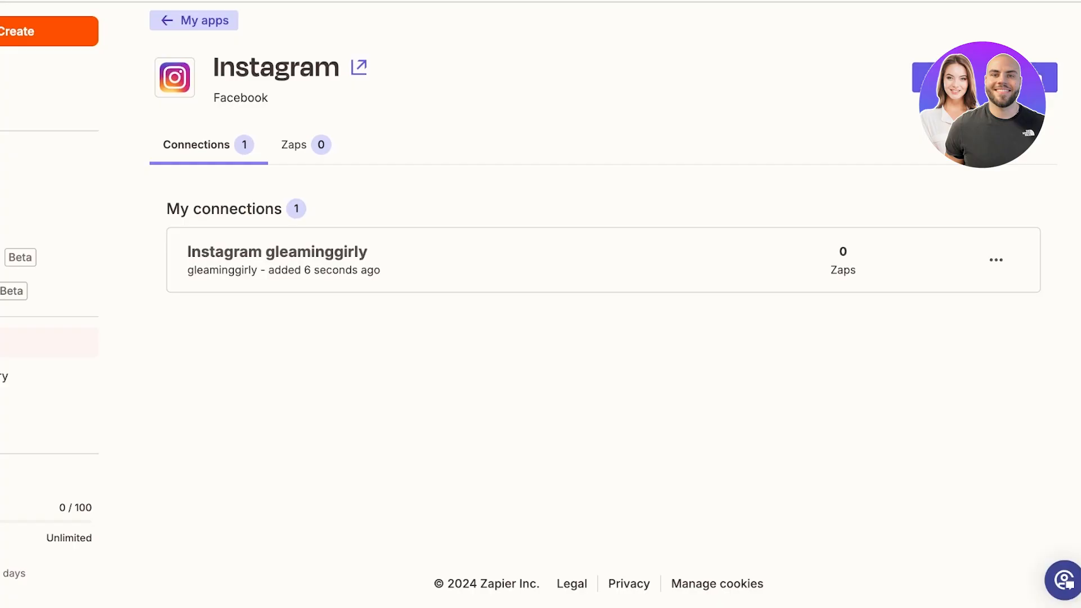
scroll(603, 304, up, 1)
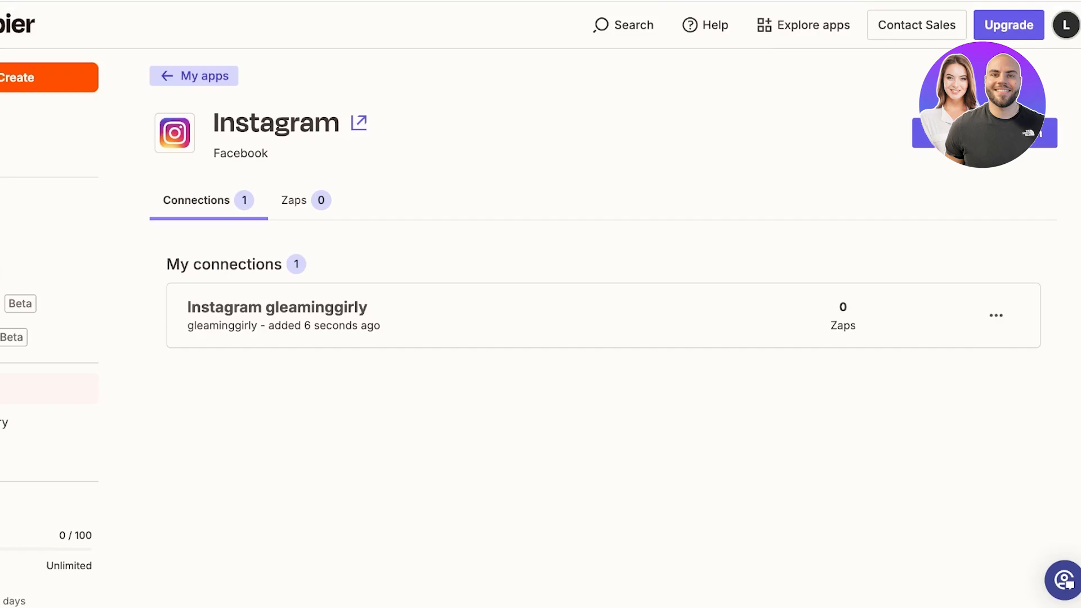
Step: Add a Google Sheets connection from My apps, then return to Zaps
click(194, 76)
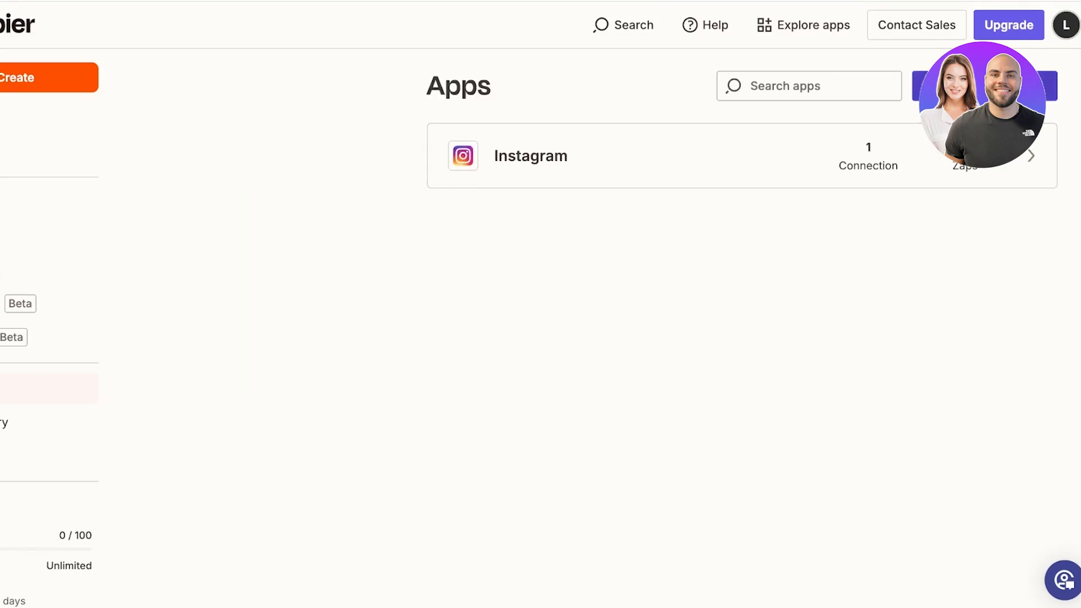
click(985, 87)
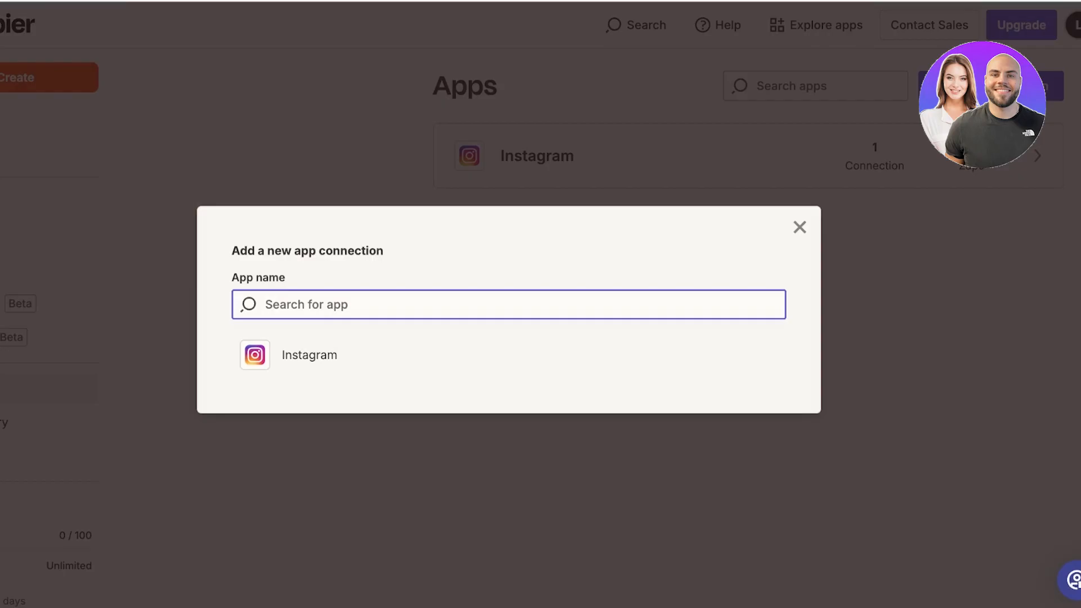
text(google sheets)
key(Down)
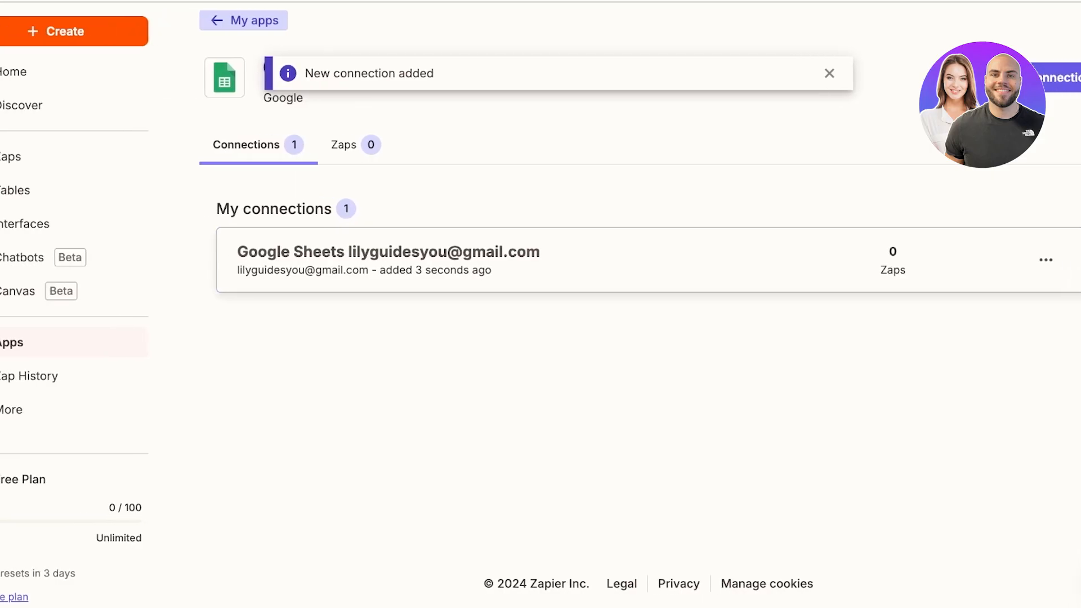
click(47, 156)
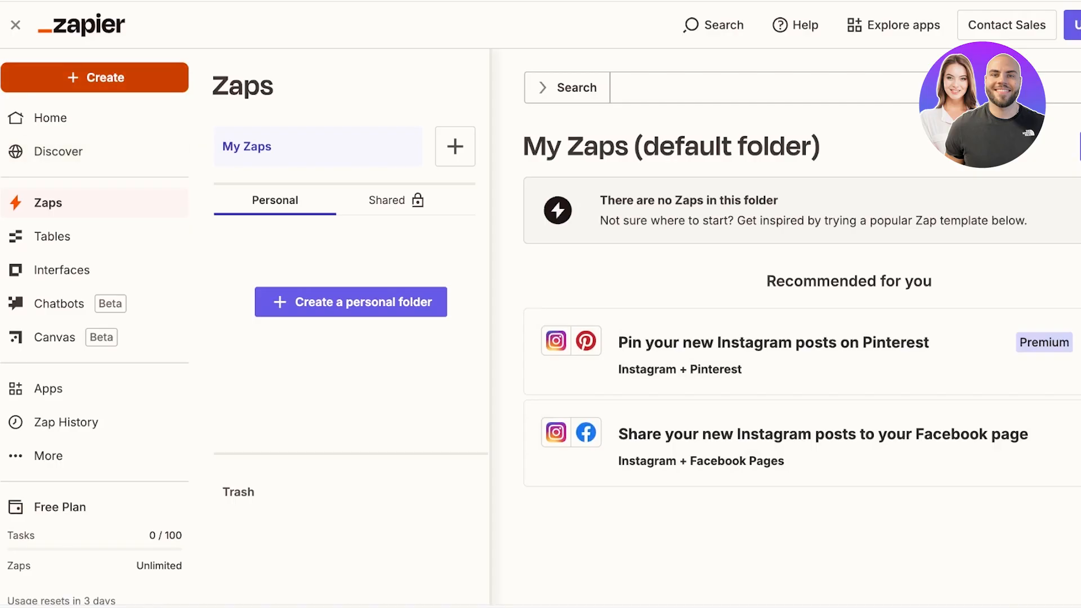
Step: Start a new Zap and choose Instagram as the trigger app
click(95, 78)
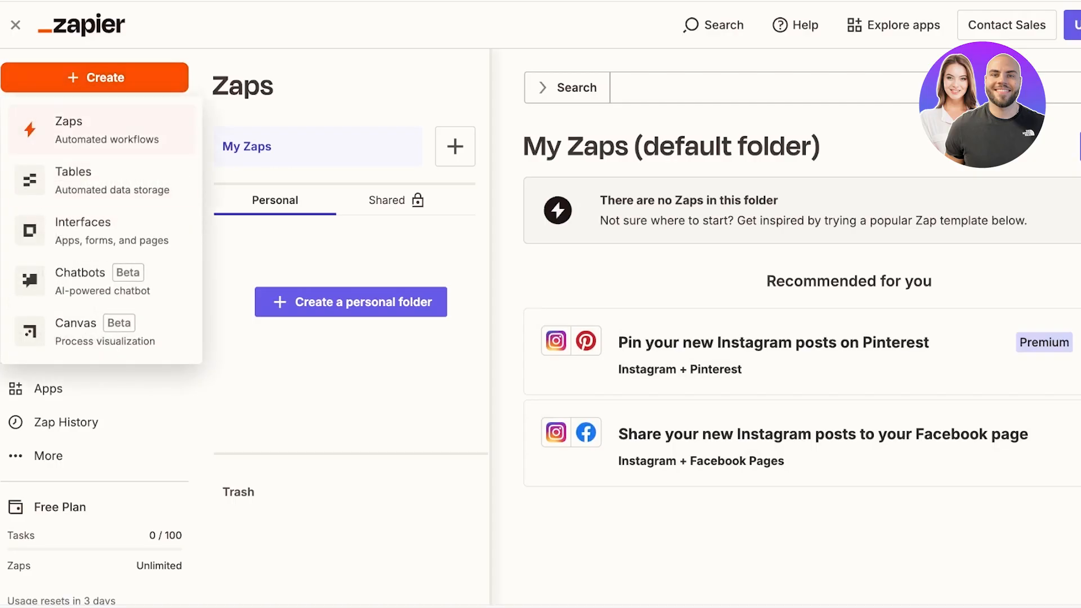
click(107, 130)
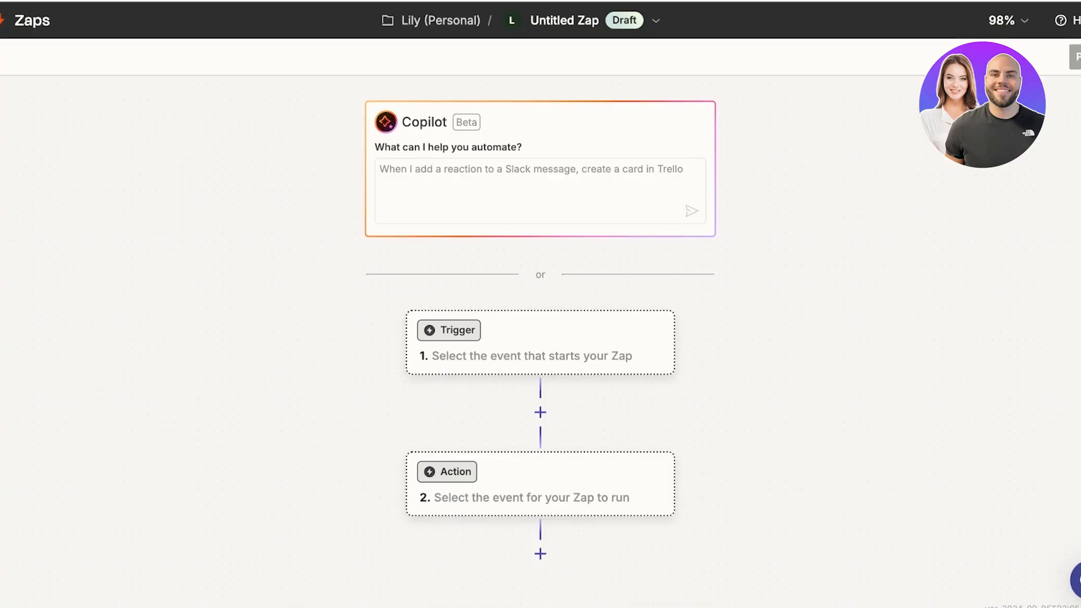
click(539, 190)
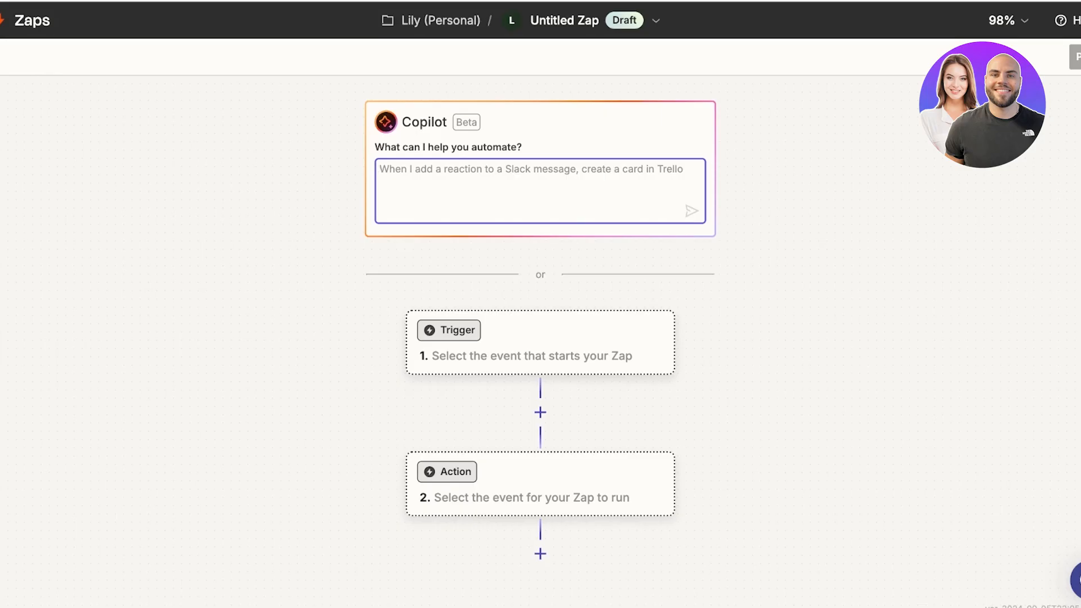
click(563, 342)
key(Escape)
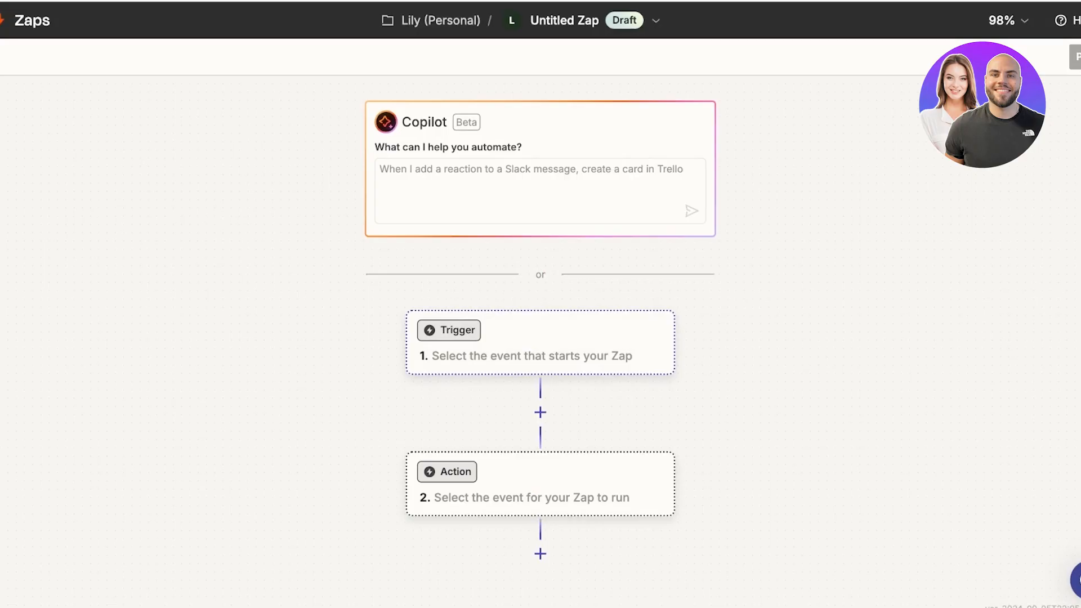
click(563, 342)
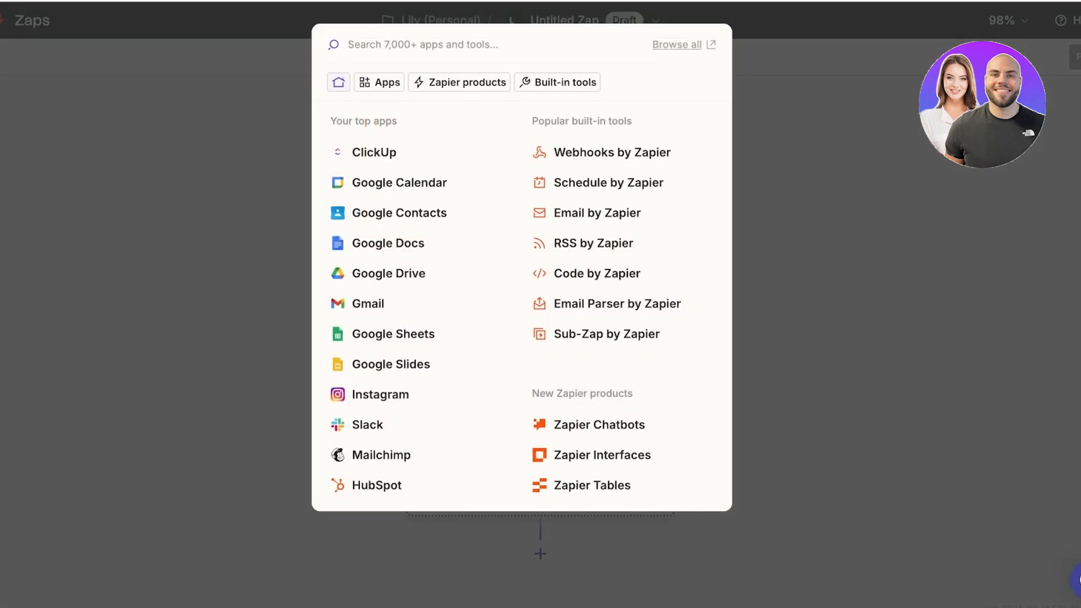
click(381, 394)
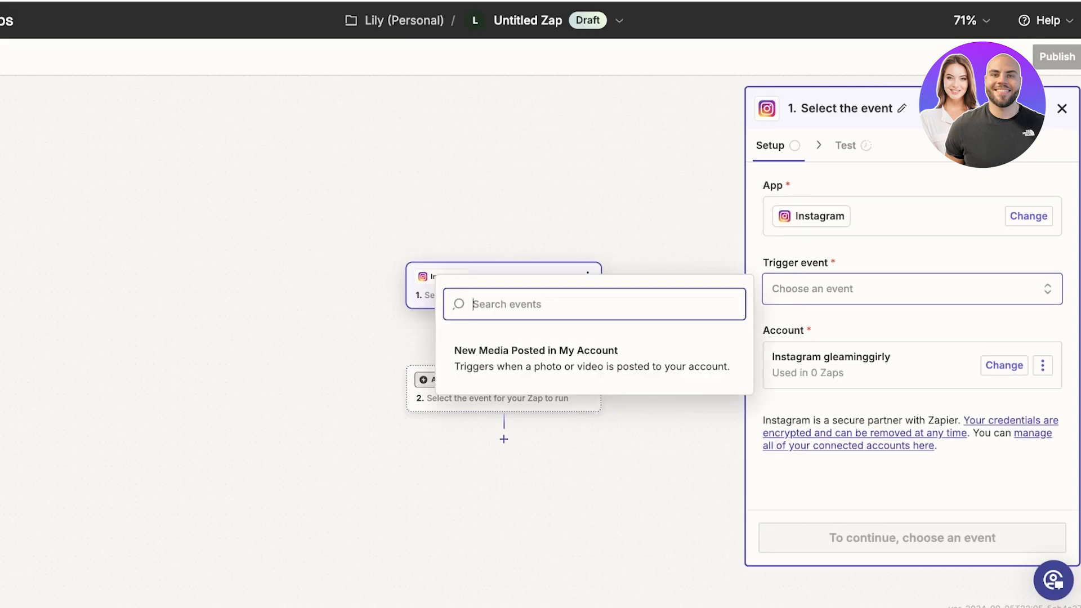
Step: Set the Instagram trigger event to New Media Posted in My Account
text(g)
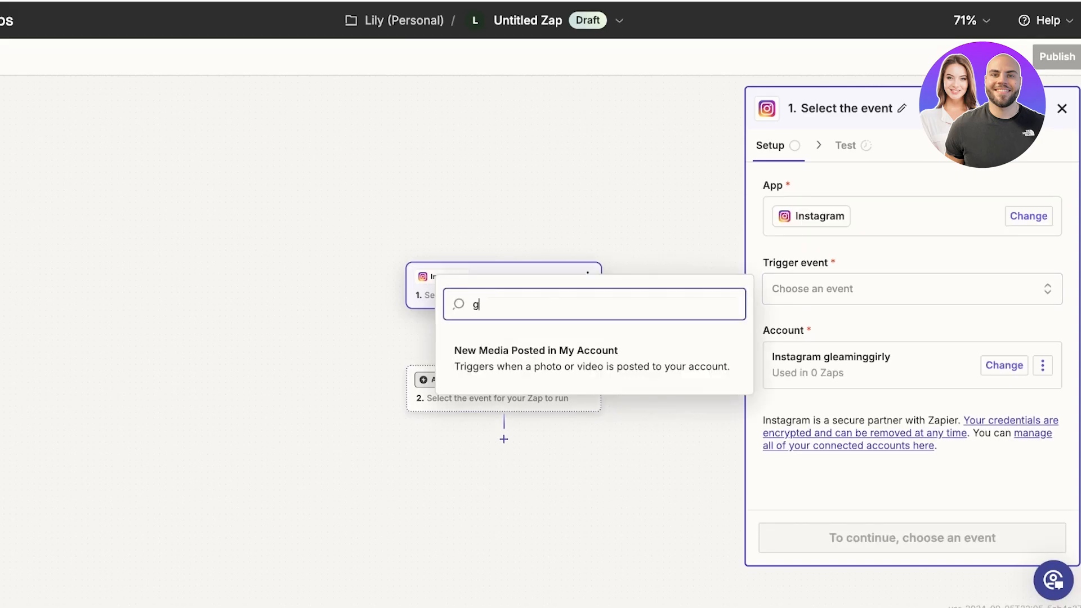
key(BackSpace)
text(d)
key(BackSpace)
key(Return)
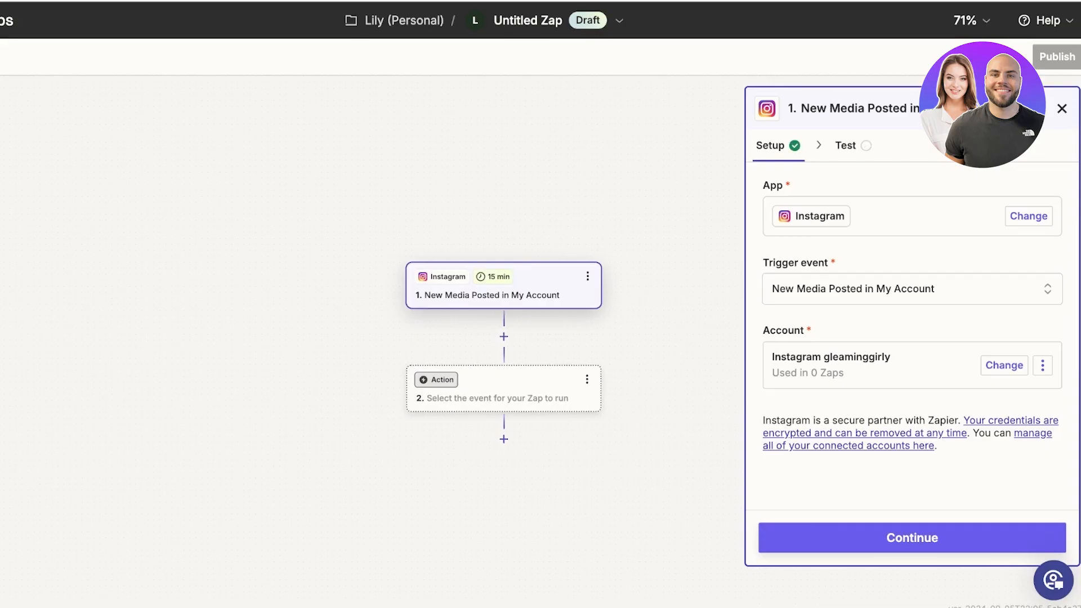
click(912, 288)
text(d)
key(BackSpace)
click(498, 401)
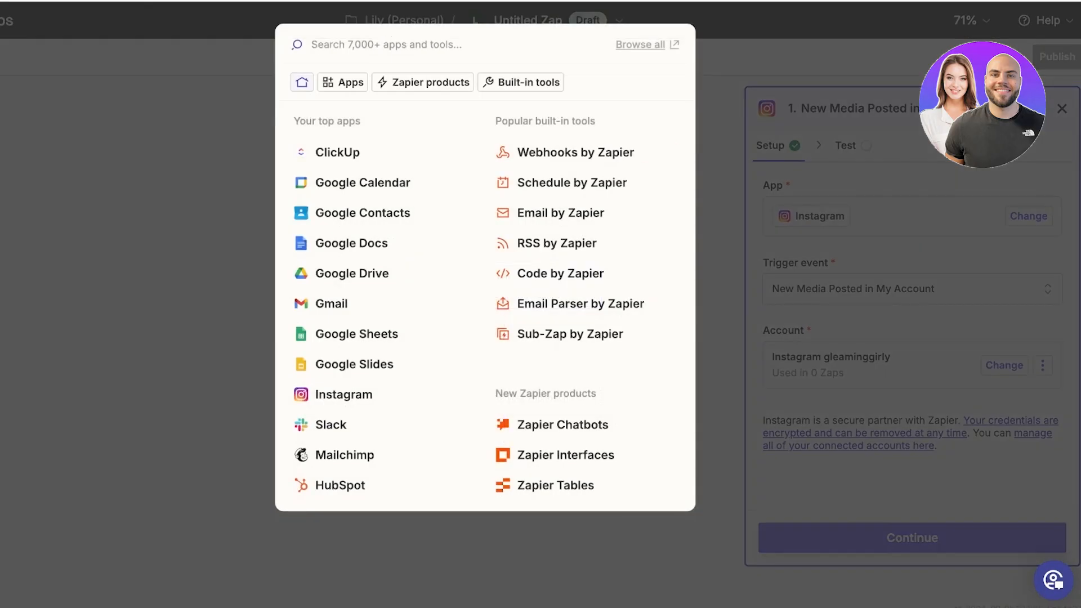
key(Escape)
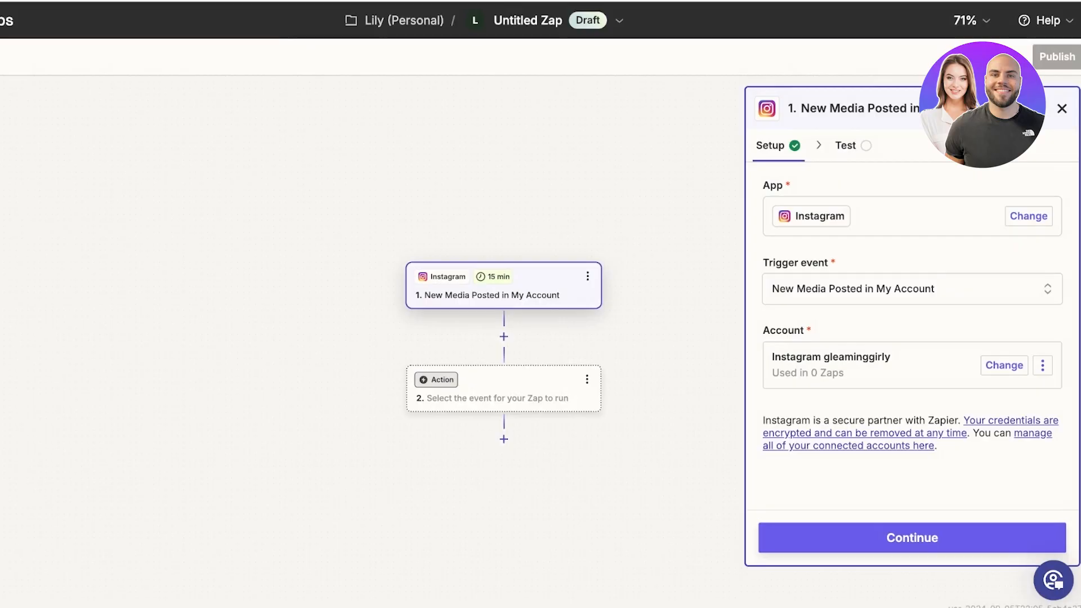
Step: Make step 2 a Google Sheets action with the Clear Spreadsheet Row event
click(503, 396)
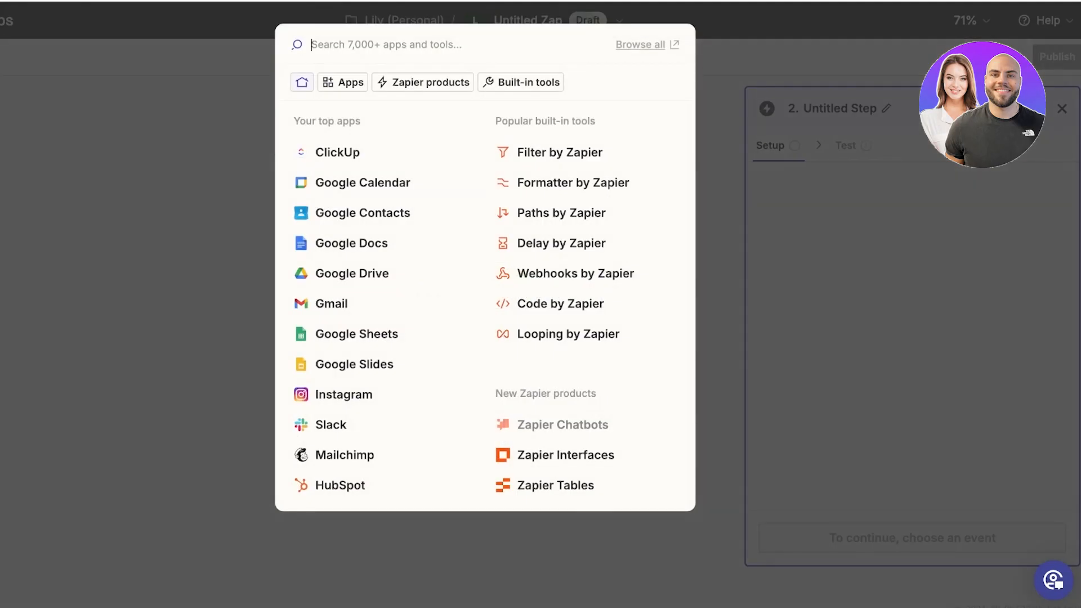
key(Escape)
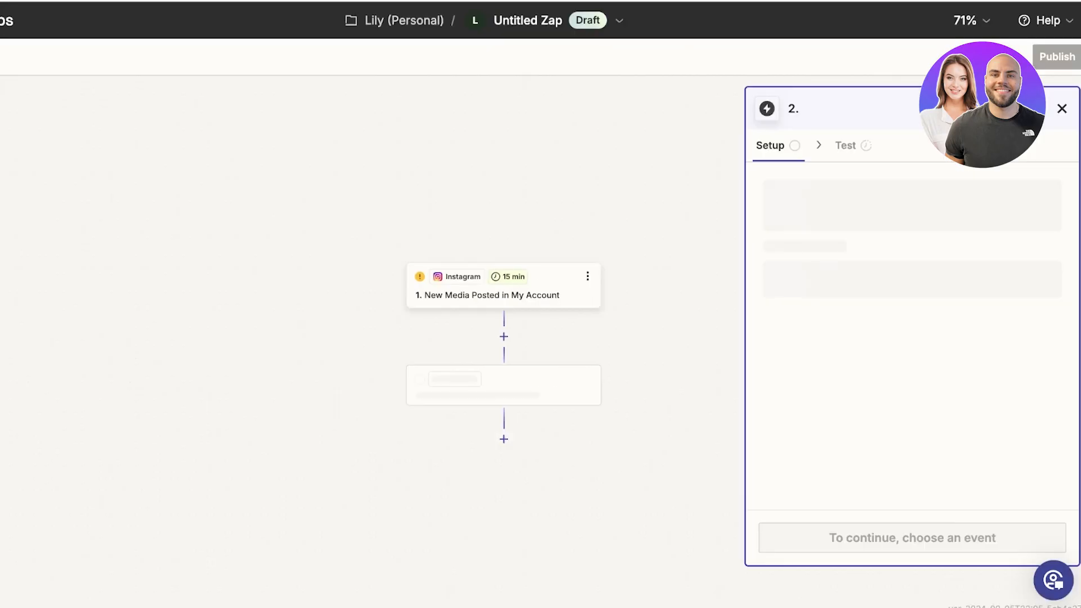
click(912, 289)
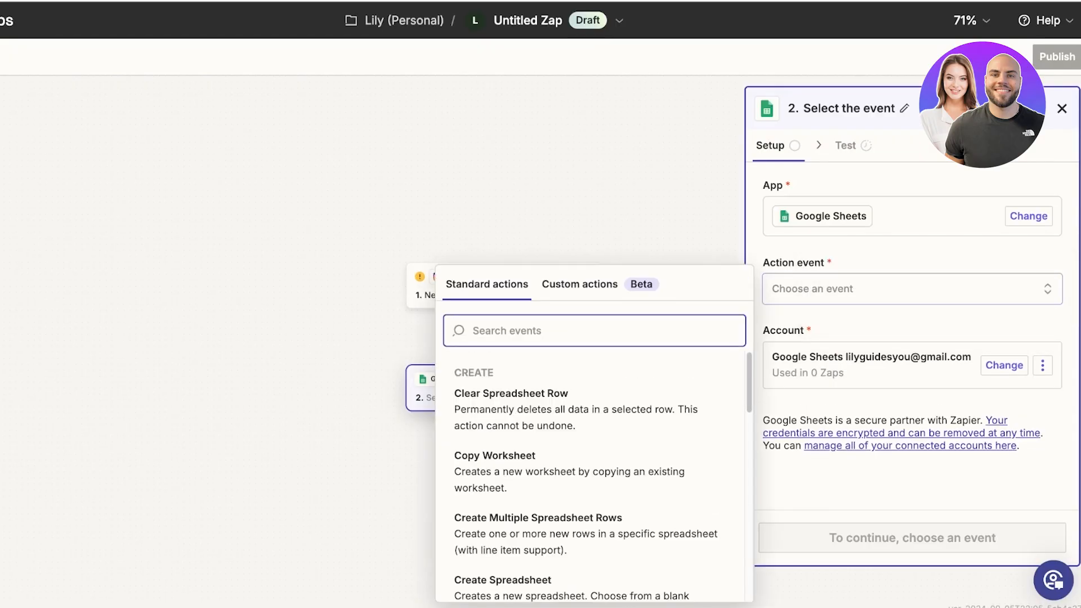
scroll(591, 473, down, 4)
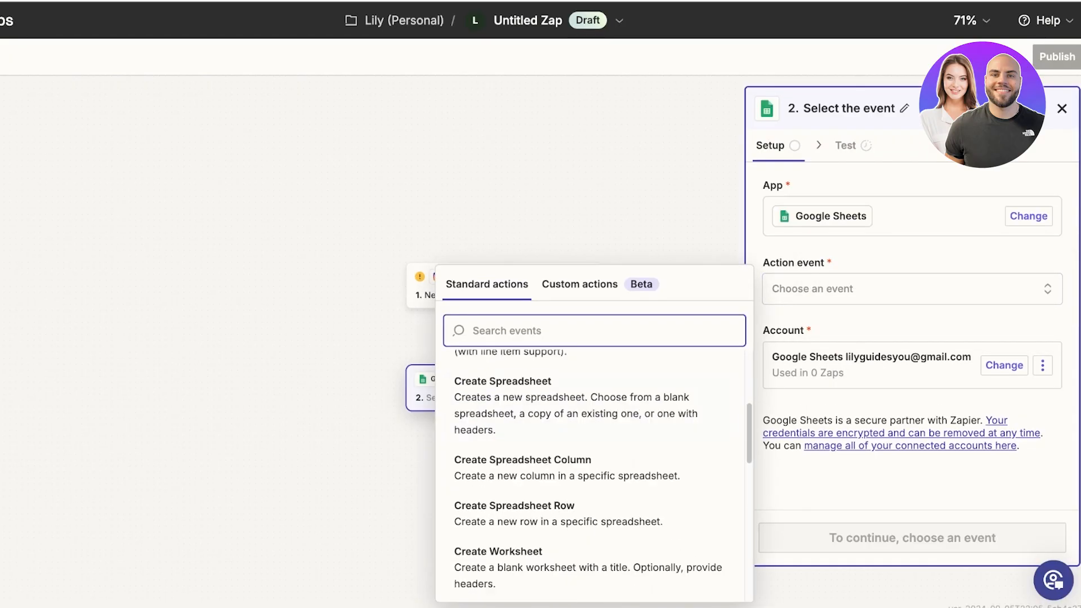
scroll(591, 496, down, 5)
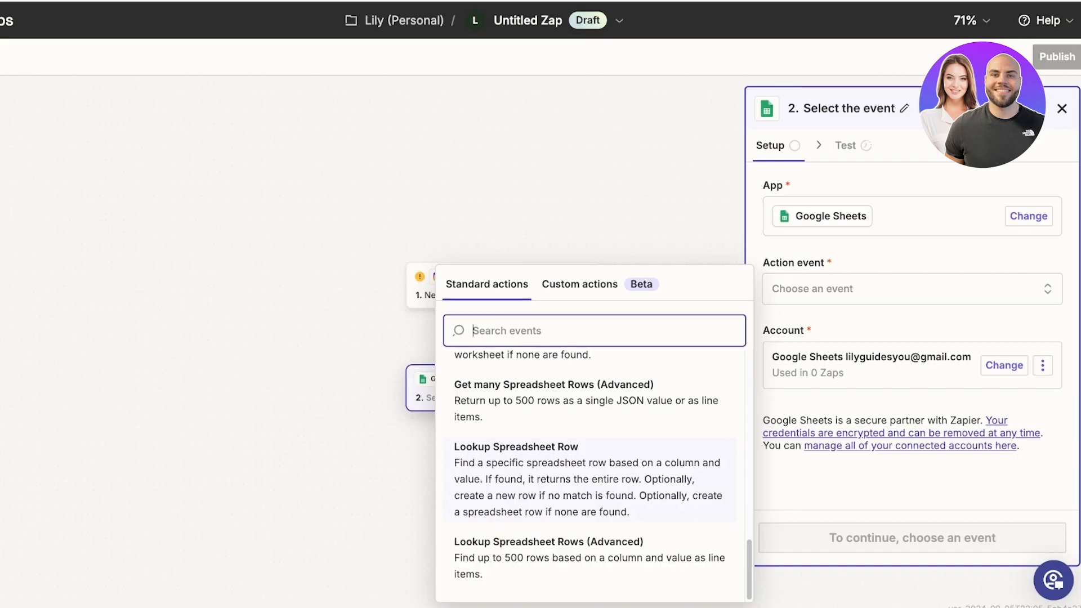
scroll(591, 496, up, 10)
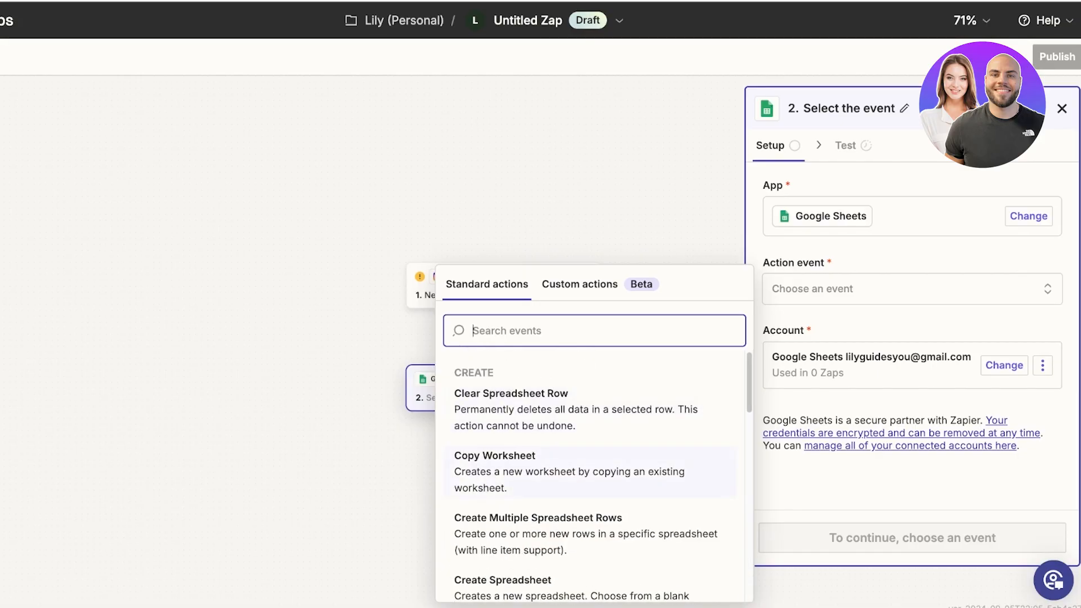
scroll(591, 523, down, 1)
scroll(591, 523, up, 1)
click(541, 403)
click(1005, 365)
click(923, 254)
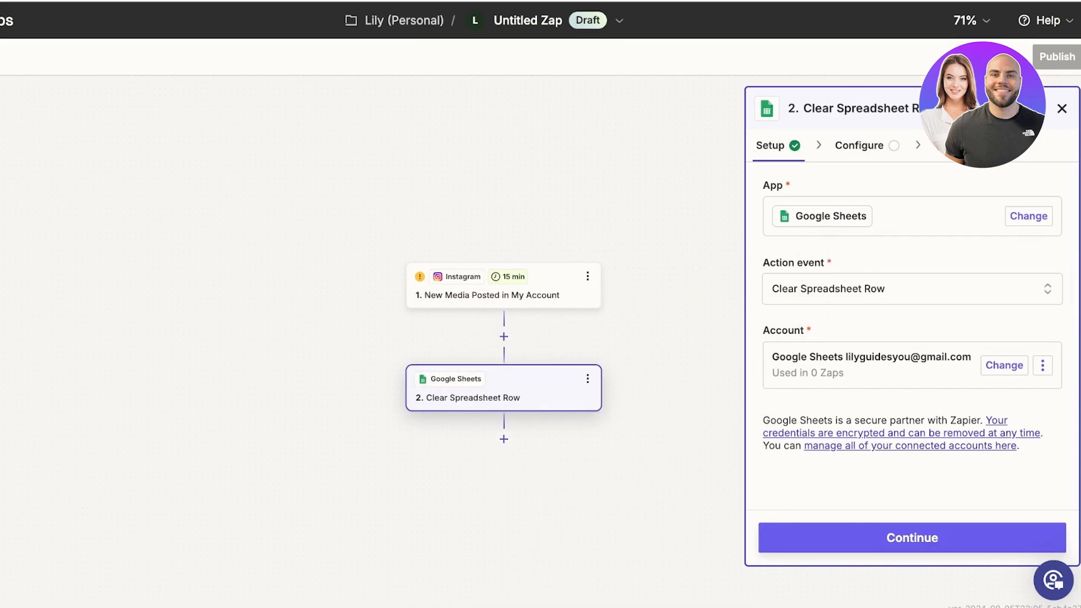
Step: Keep Google Sheets and Clear Spreadsheet Row, then continue to the action's fields
click(1029, 216)
key(Escape)
click(912, 289)
scroll(591, 450, down, 2)
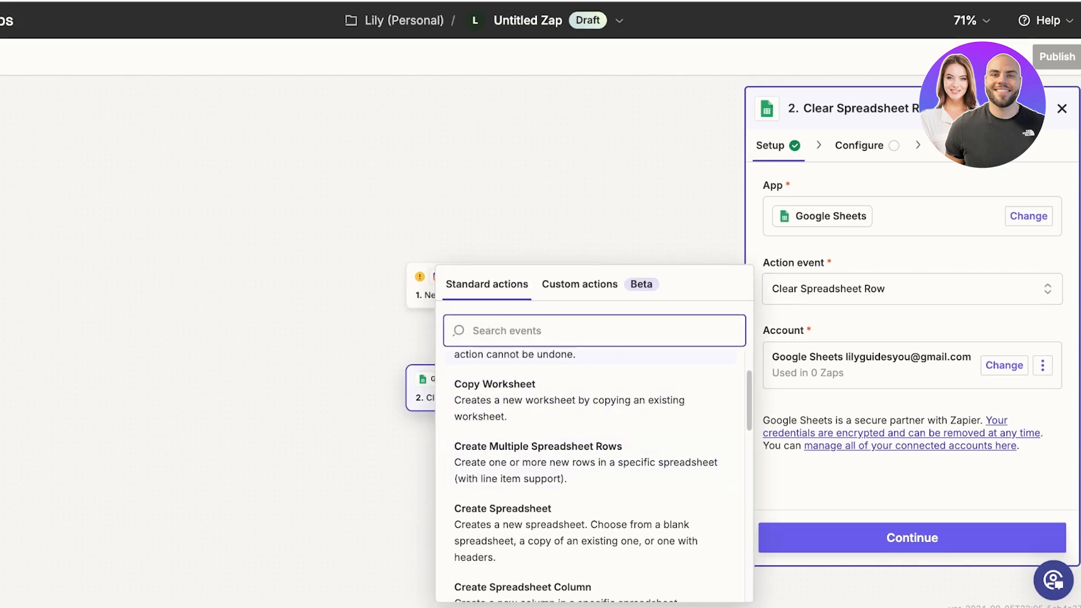
scroll(591, 478, down, 1)
scroll(591, 479, up, 3)
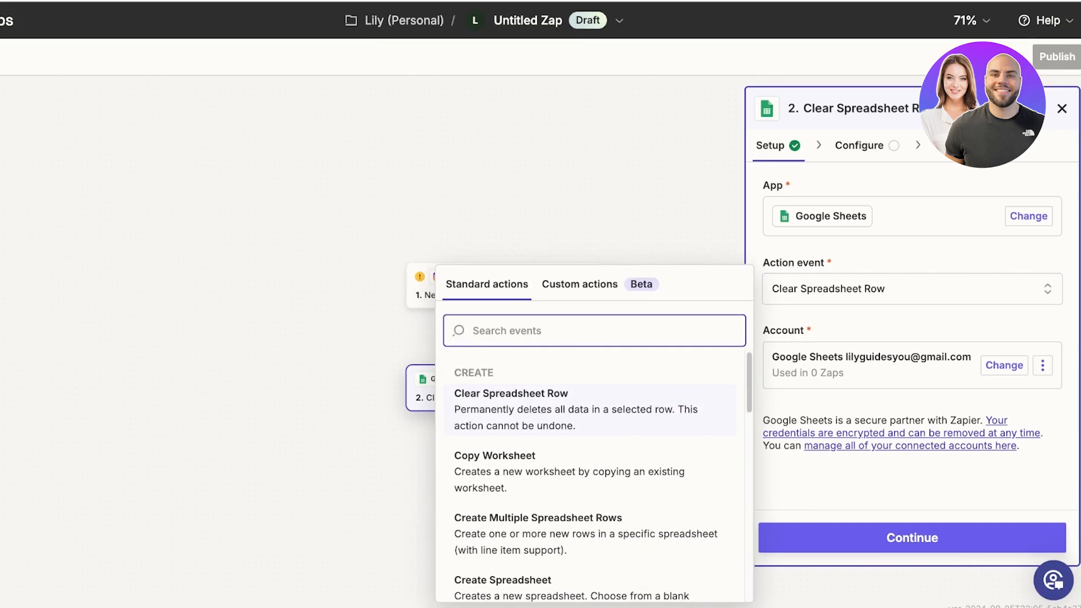
scroll(592, 462, down, 3)
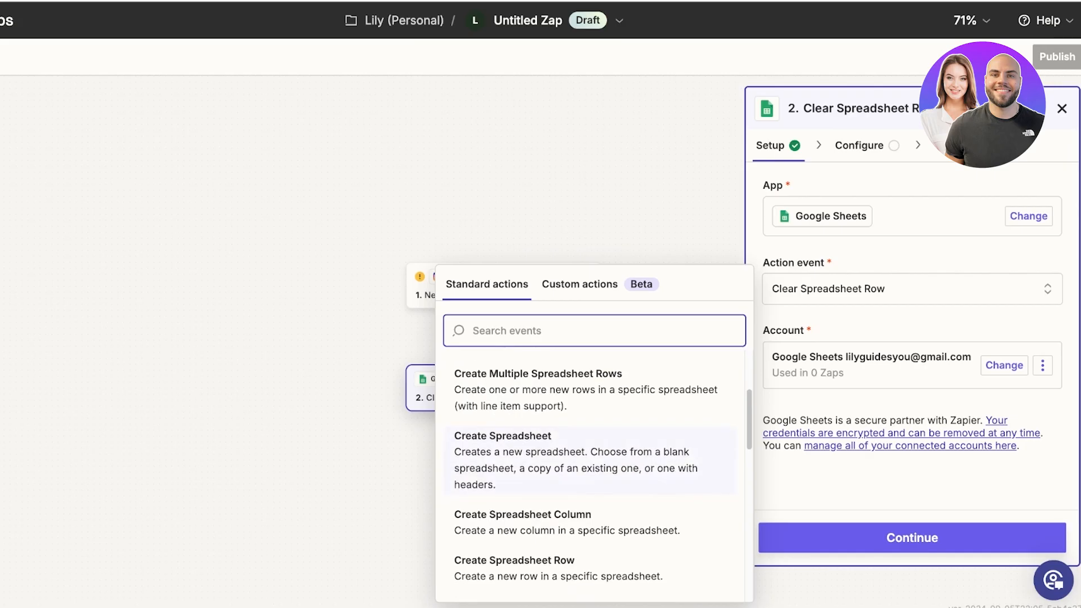
click(1004, 365)
click(912, 538)
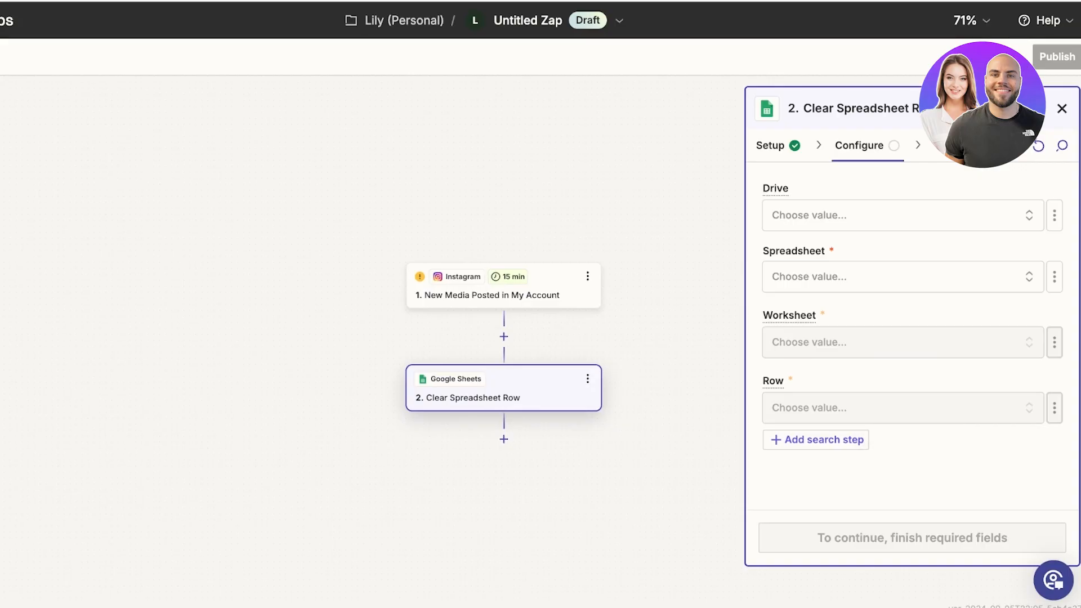
Step: Set the Drive field to My Google Drive, then open a new browser tab
click(903, 215)
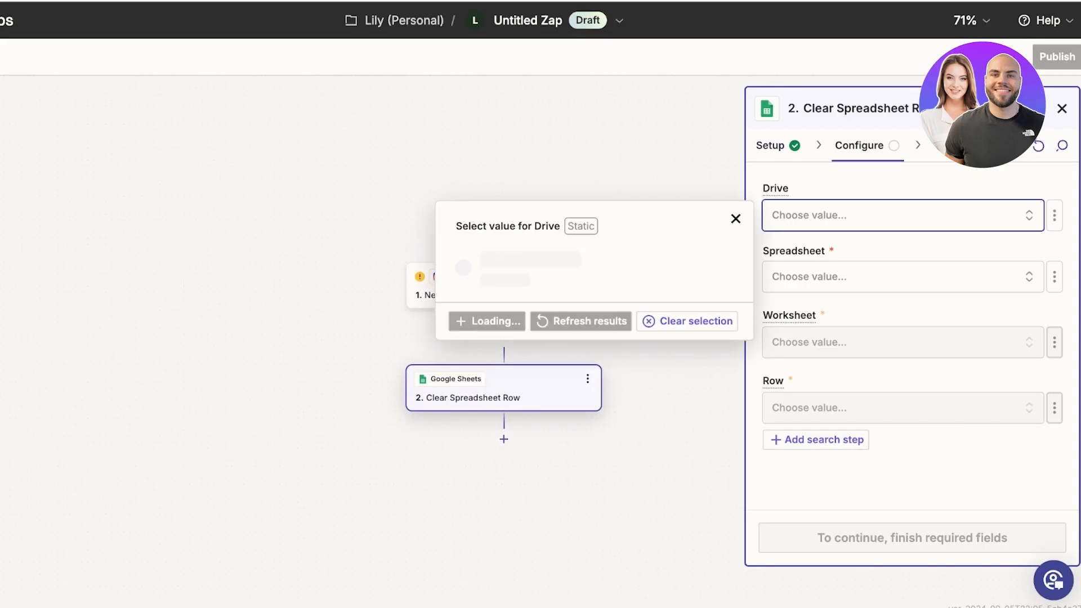
click(594, 265)
click(903, 277)
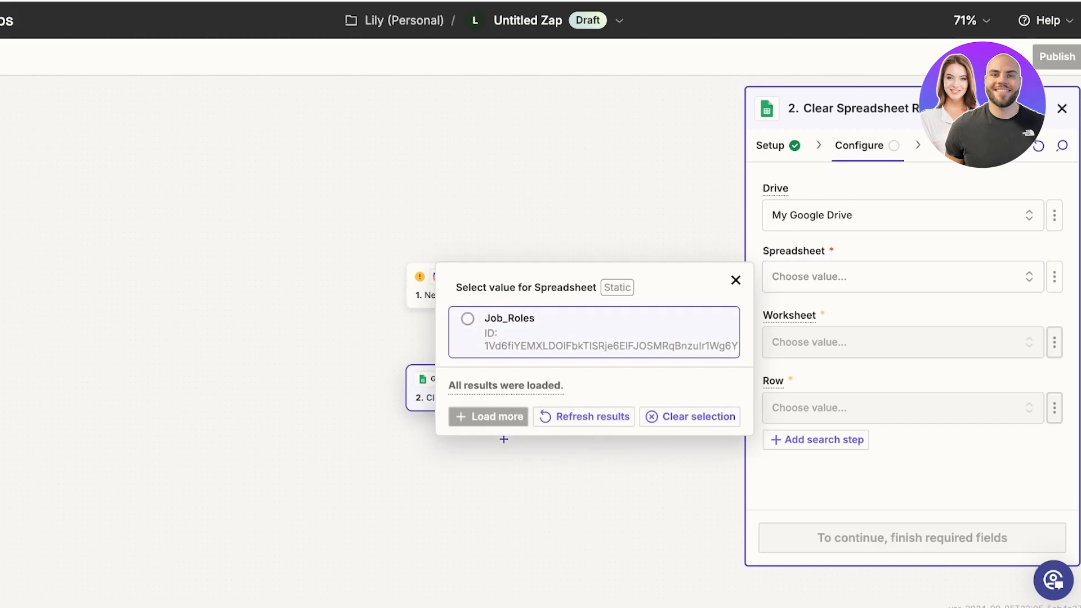
click(594, 333)
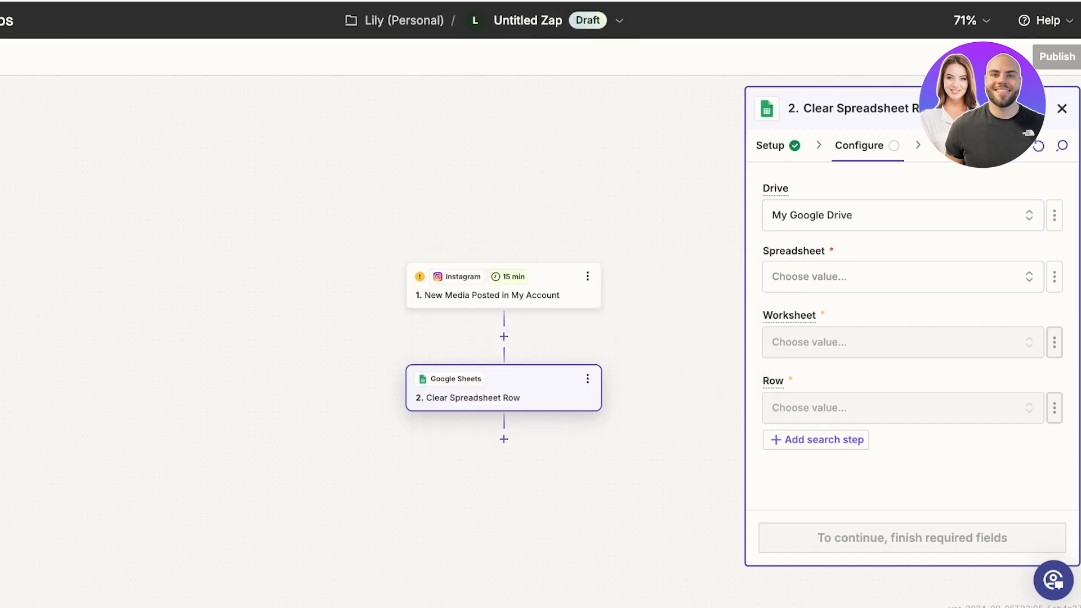
key(super+t)
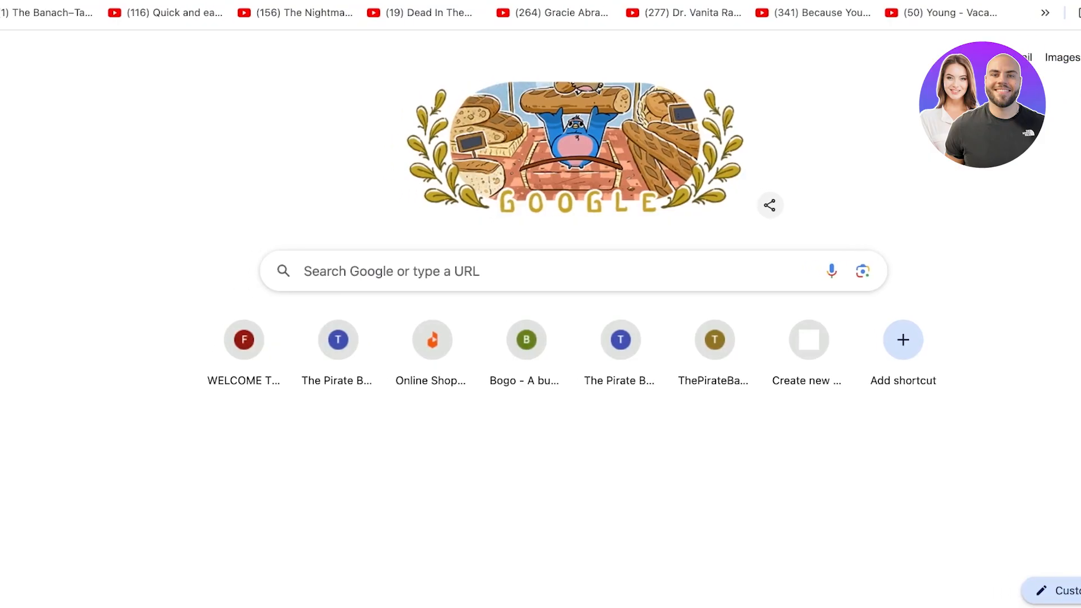
Step: Search for Google Sheets and create a blank spreadsheet titled ZAPS
text(google sheet)
key(Return)
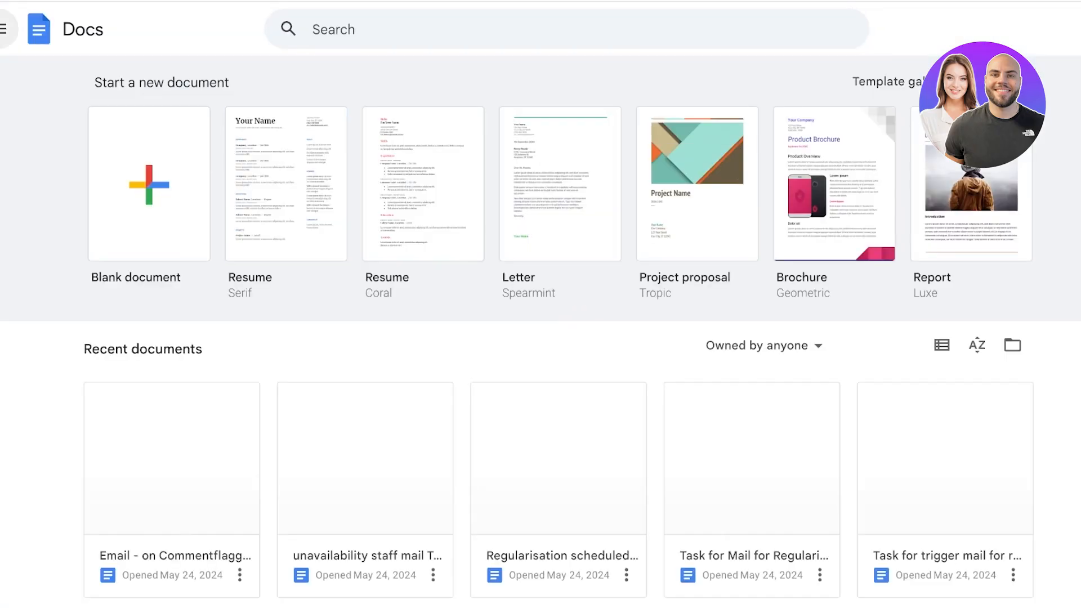
click(40, 117)
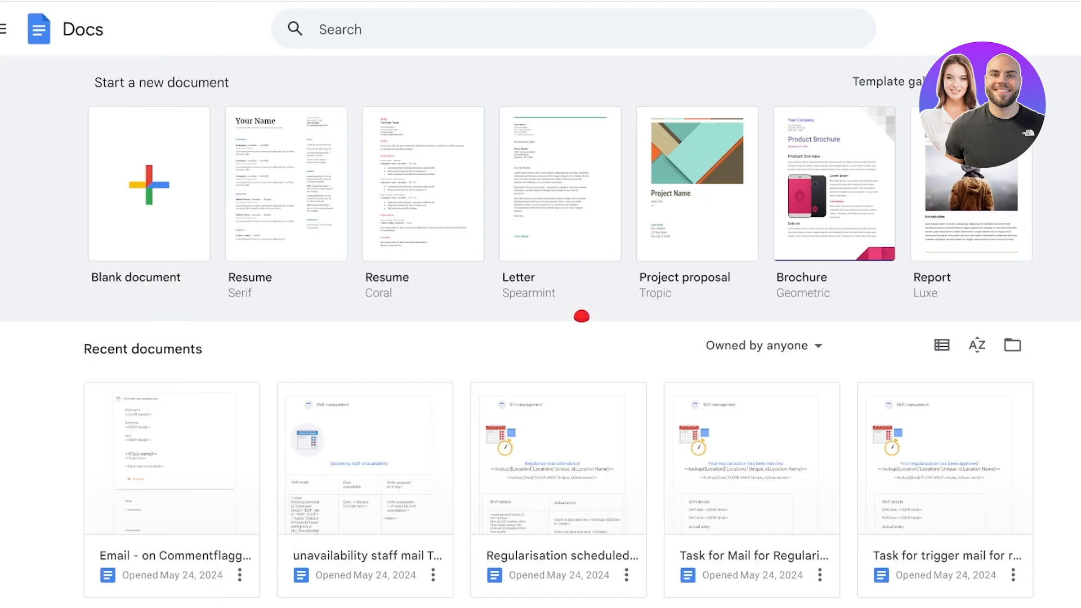
click(161, 161)
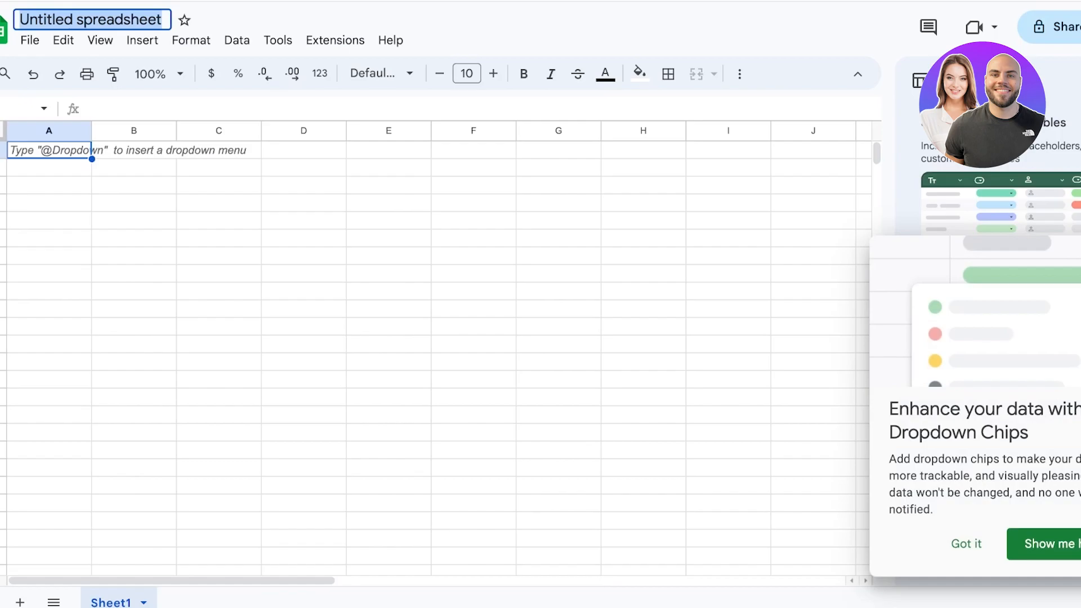
text(ZAPS)
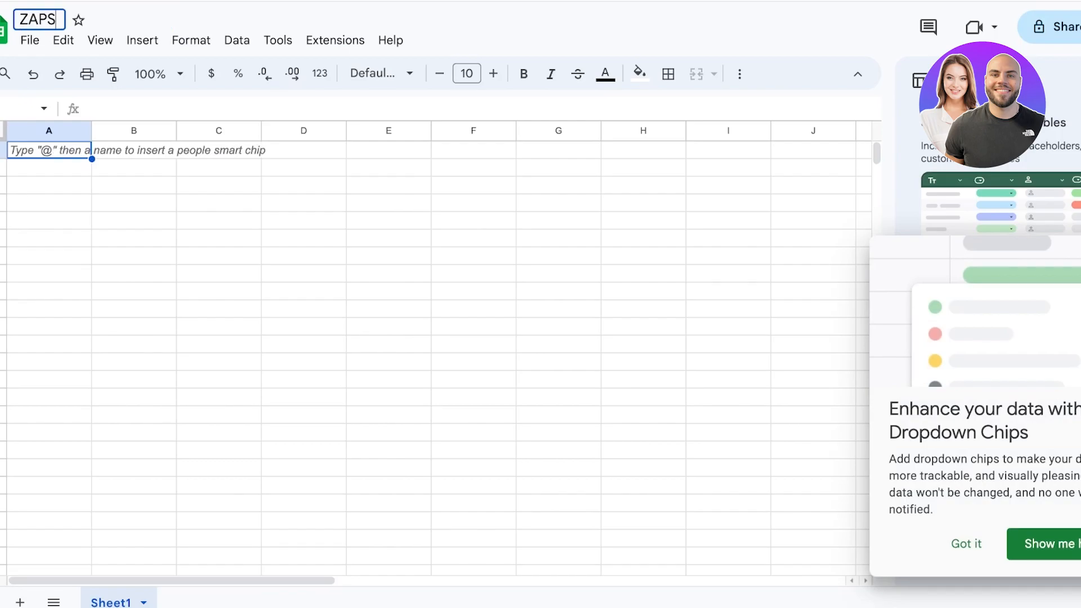
key(Return)
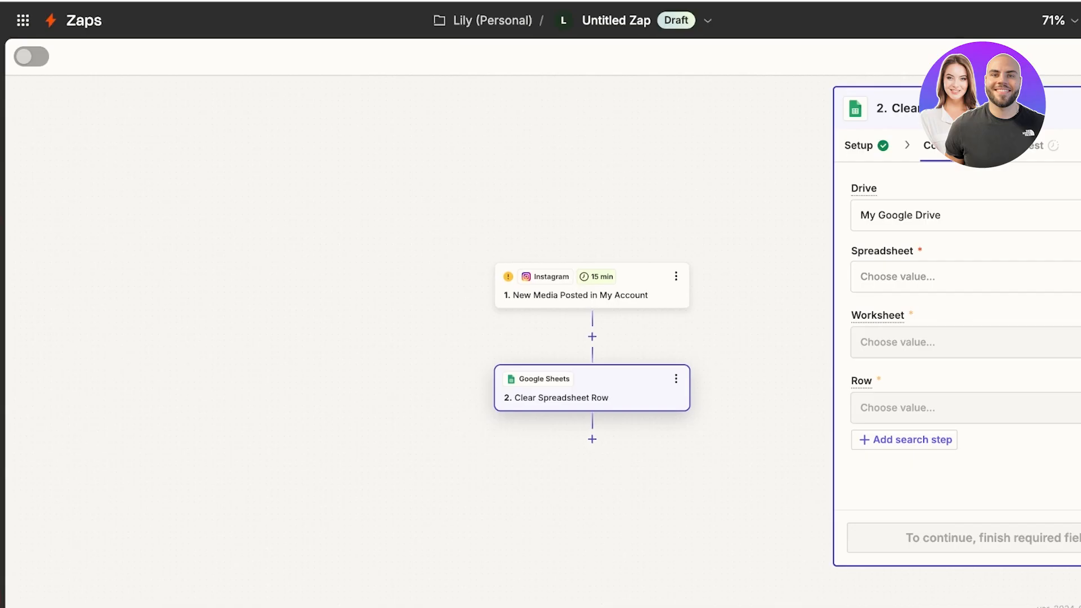
Step: Refresh the spreadsheet list, pick ZAPS and worksheet Sheet1, then check the Row choices
click(966, 277)
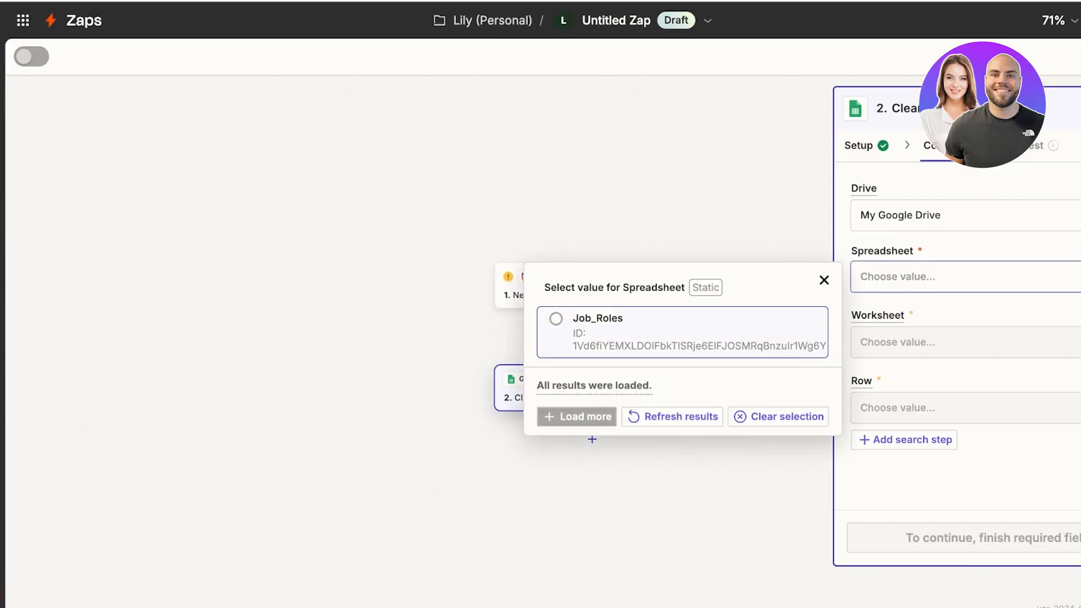
click(672, 416)
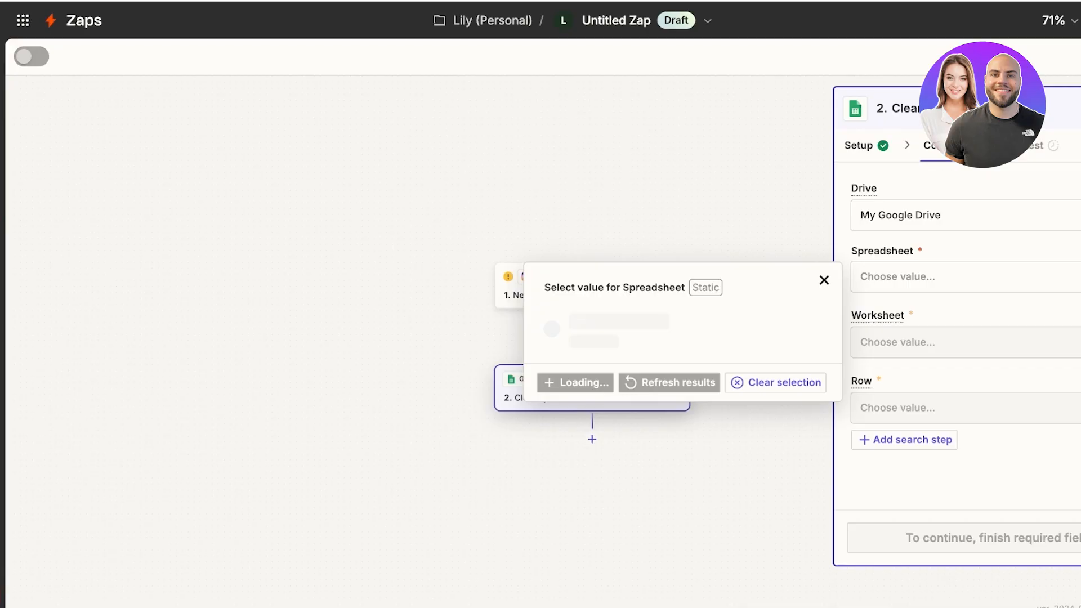
click(619, 329)
click(965, 343)
click(682, 390)
click(965, 408)
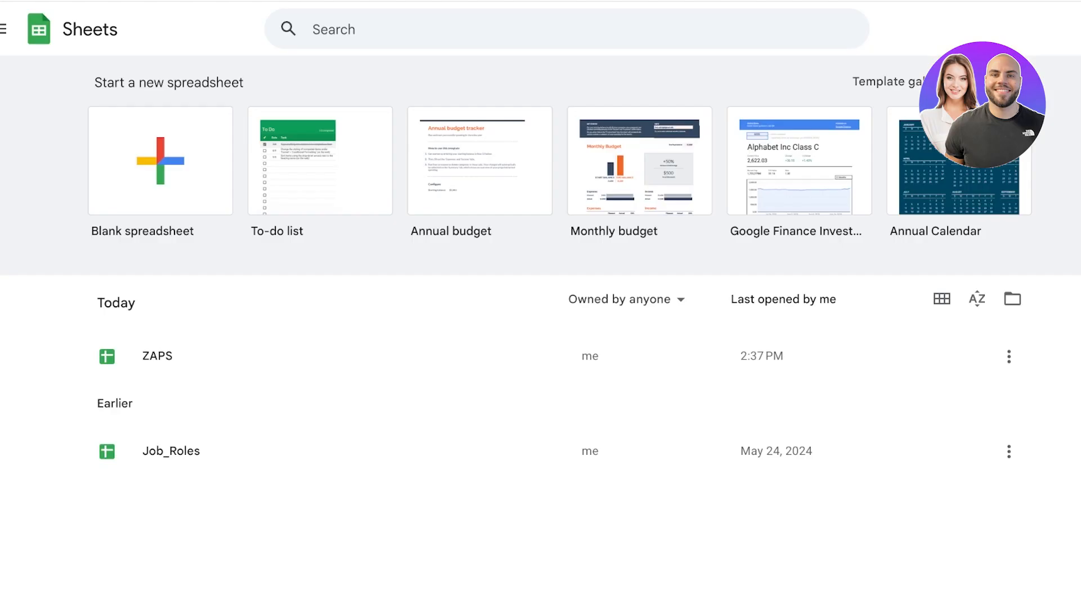
Step: Open the ZAPS spreadsheet and clear the stray test entries in column A
click(158, 355)
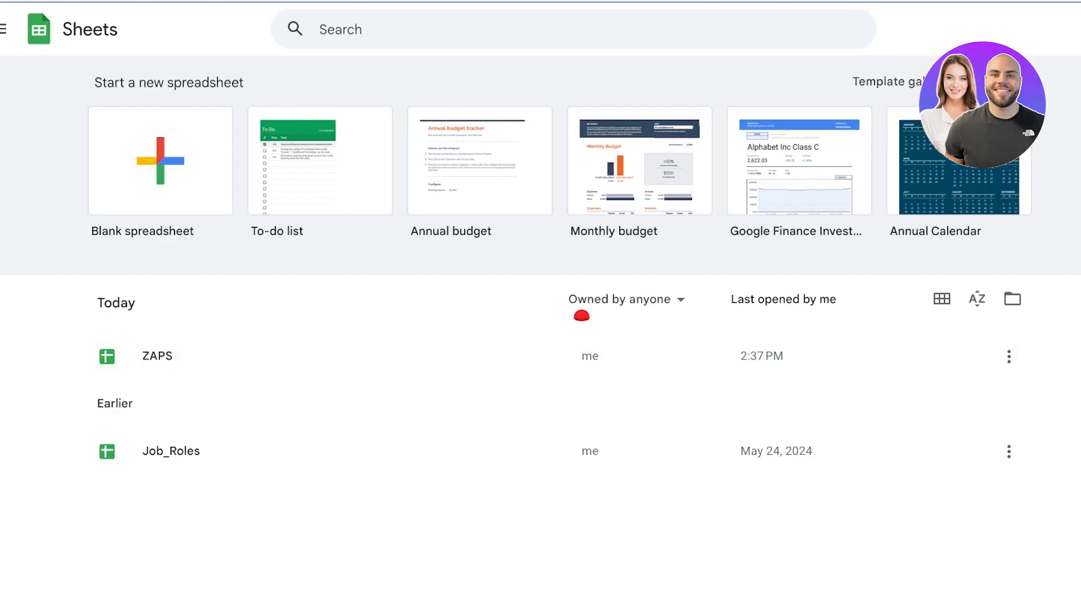
text(A)
key(shift+Down)
text(V)
key(shift+Down)
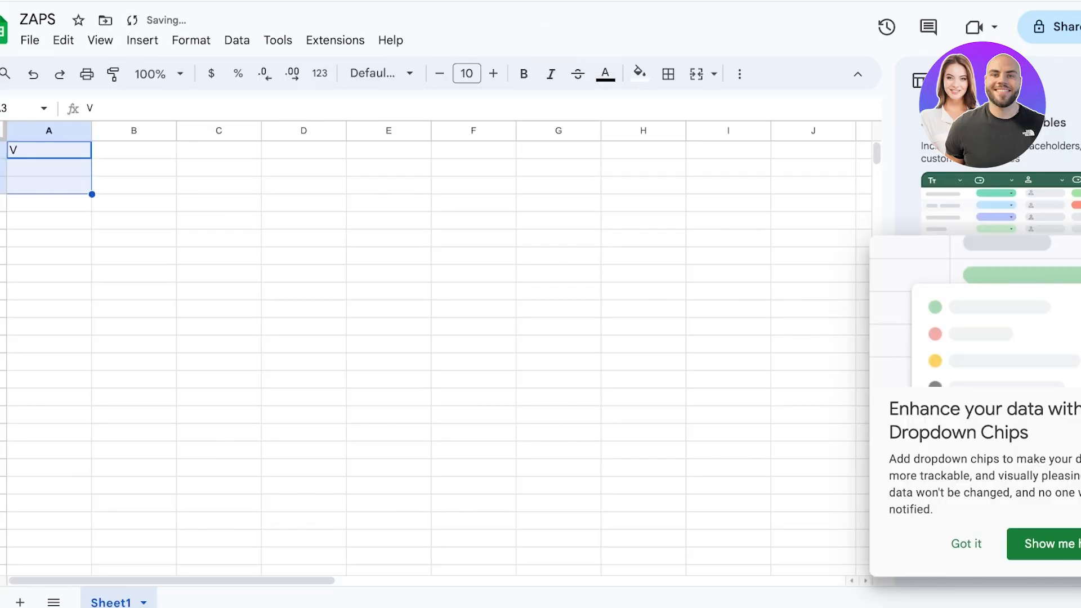
key(shift+Down)
text(SDF)
key(shift+Down)
key(shift+Down)
text(fdf)
key(Down)
text(d)
key(BackSpace)
key(Escape)
key(Up)
Step: Enter A, B and C into cells A1, A2 and A3
text(A)
key(Return)
text(B)
key(Return)
text(C)
key(Tab)
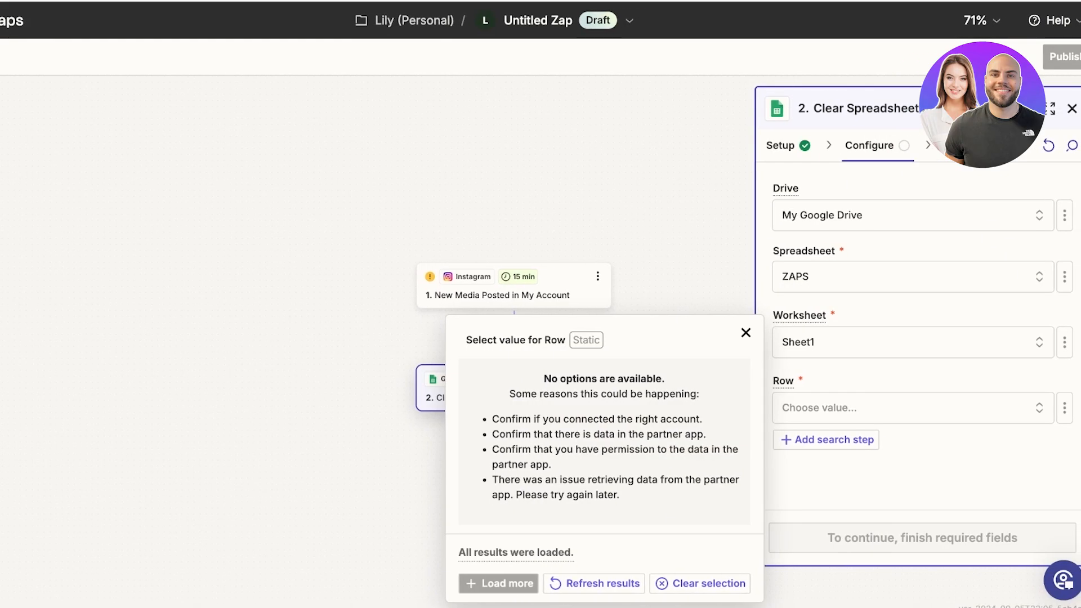
Step: Refresh the row list, choose row 3, skip the test, and return to Zapier Home
click(595, 584)
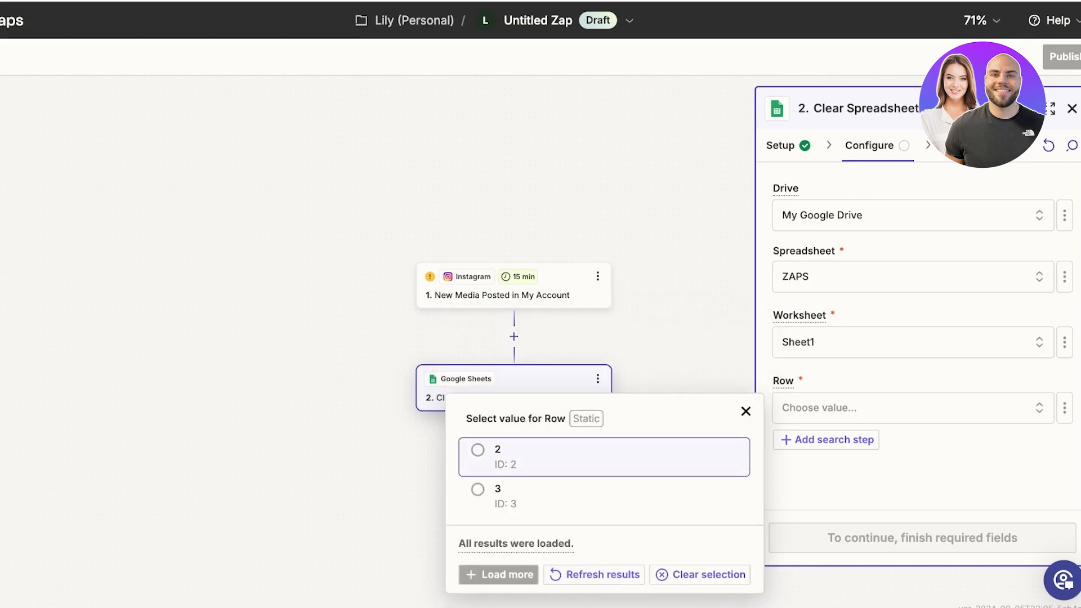
click(497, 495)
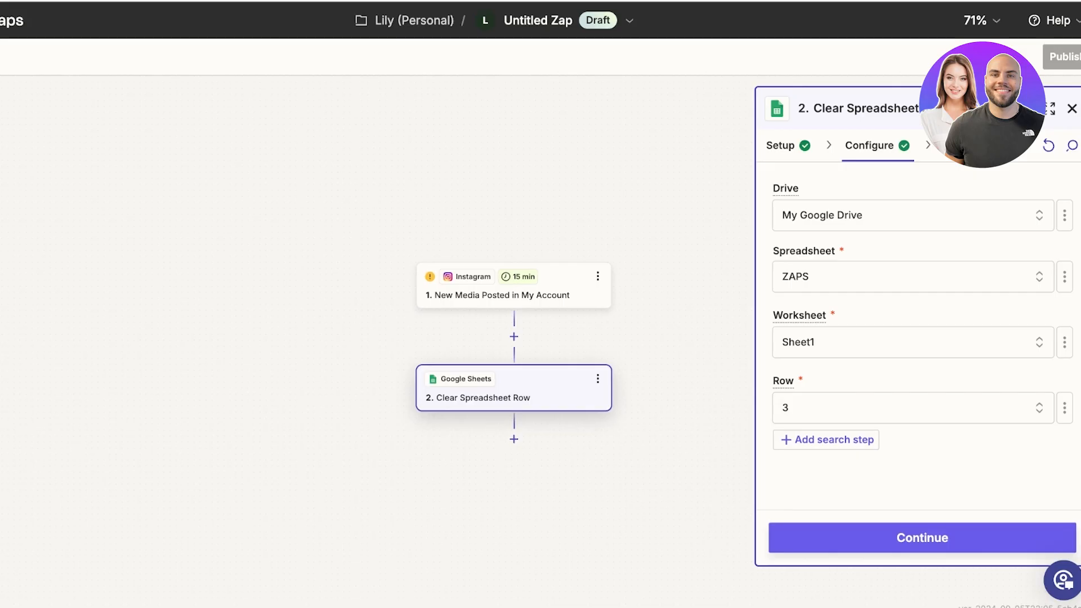
click(922, 537)
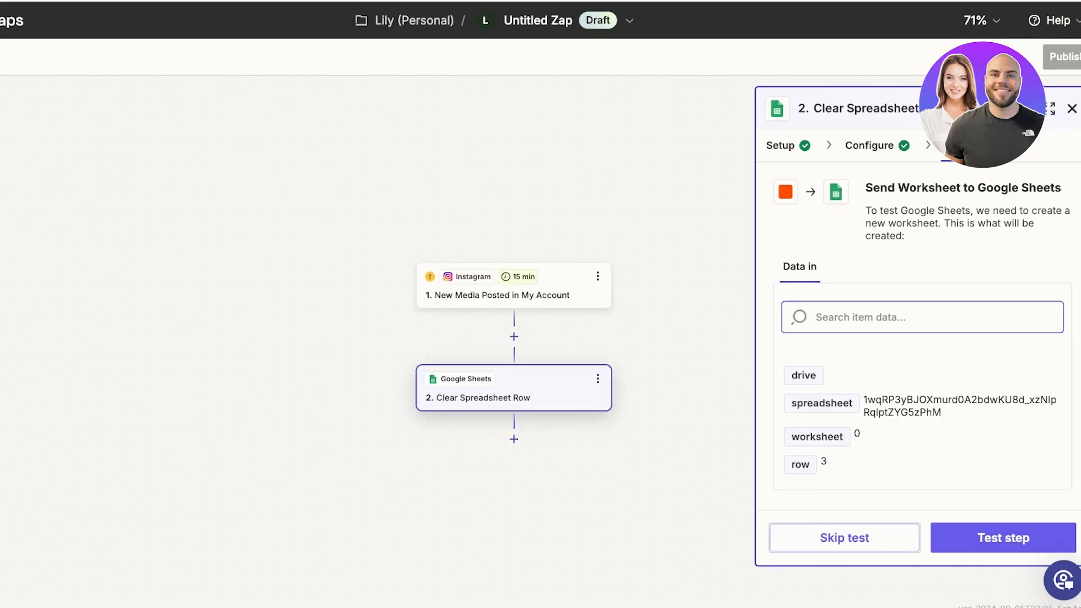
click(844, 537)
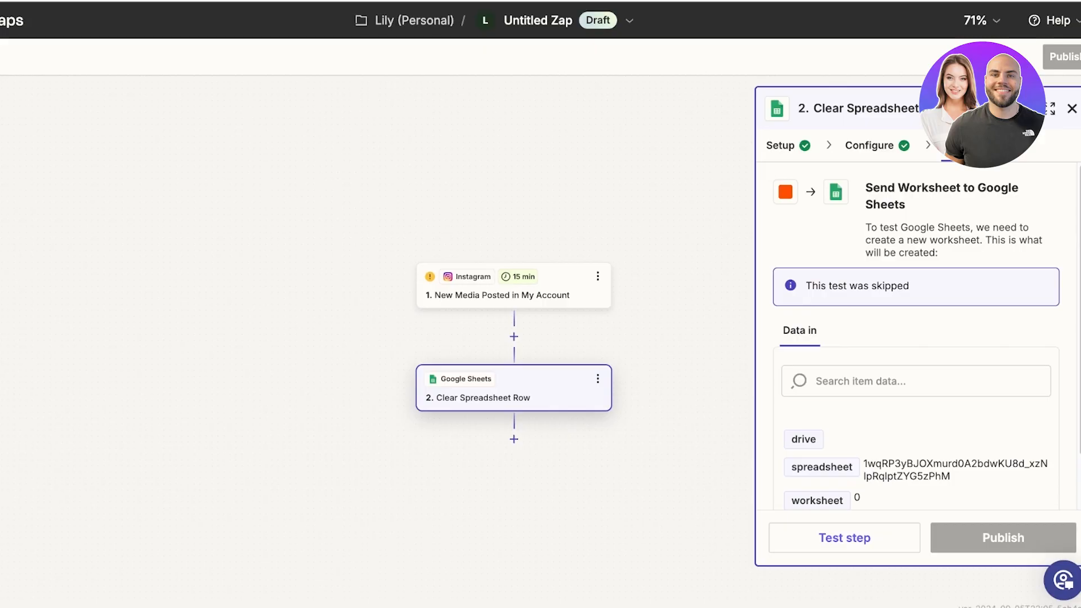
click(11, 59)
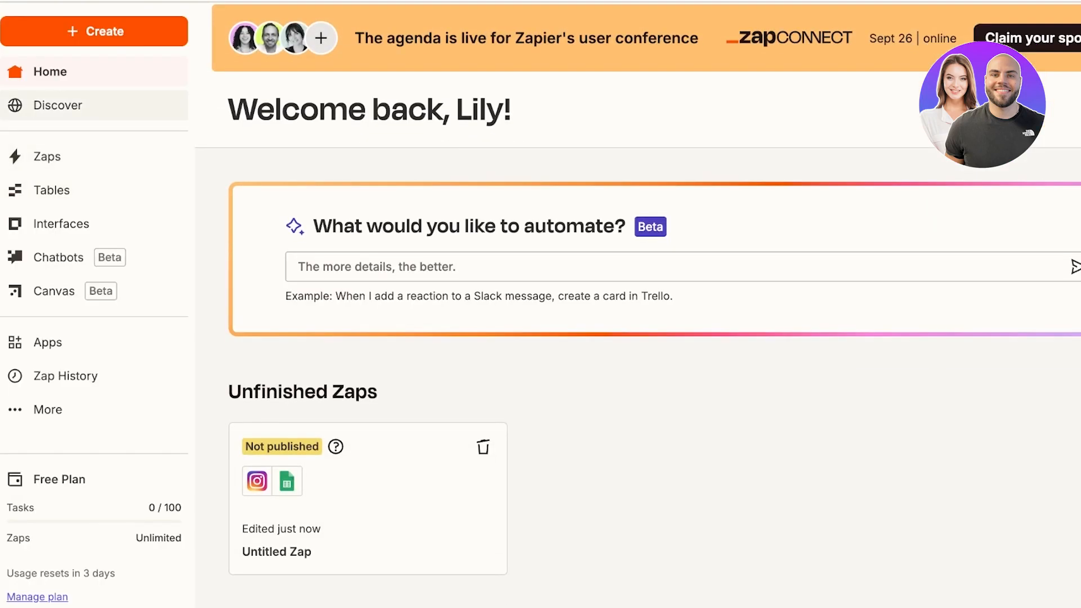
Step: Browse Discover's Marketing campaigns templates and use 'Upload new Instagram media to YouTube as videos'
click(57, 105)
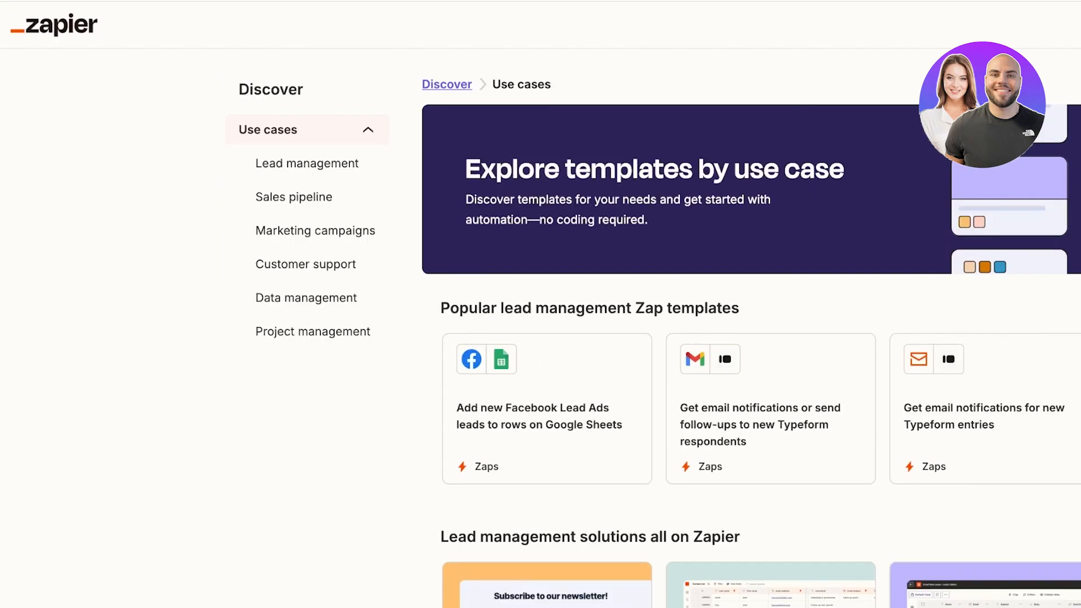
click(313, 332)
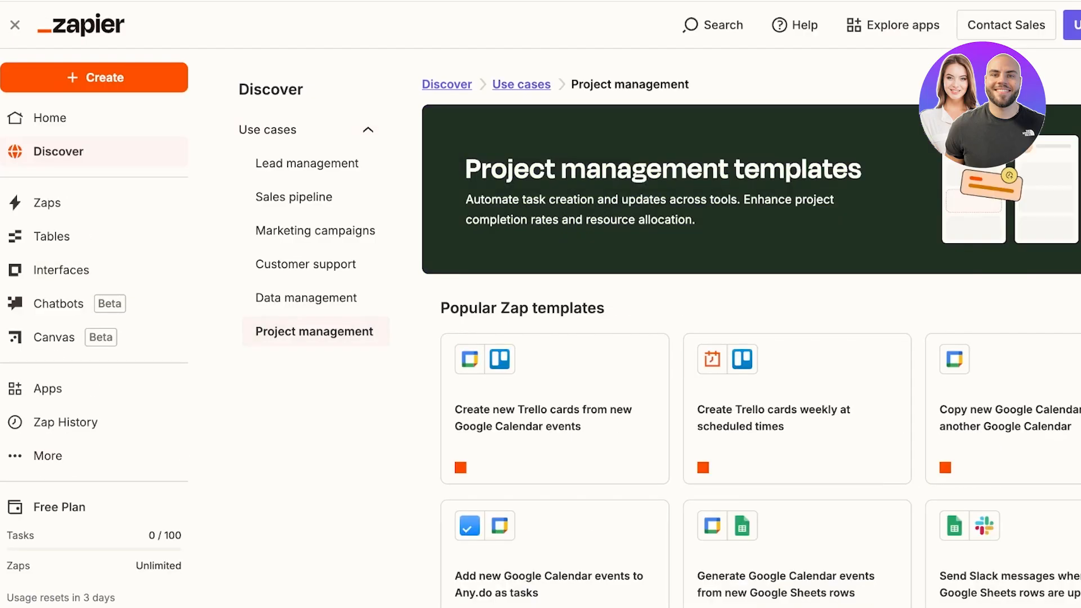
click(315, 230)
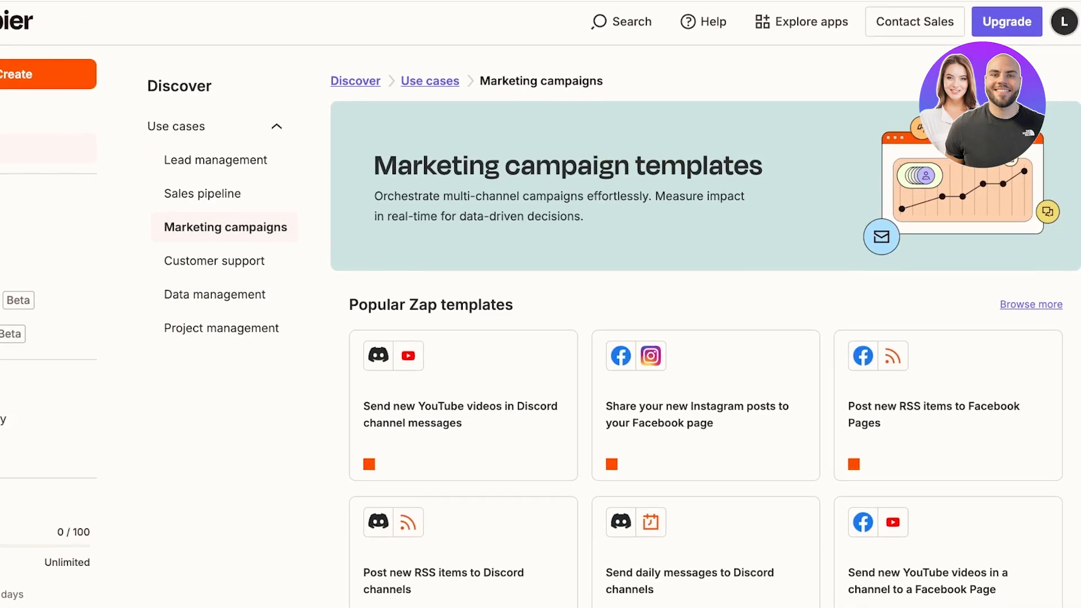
scroll(450, 112, down, 12)
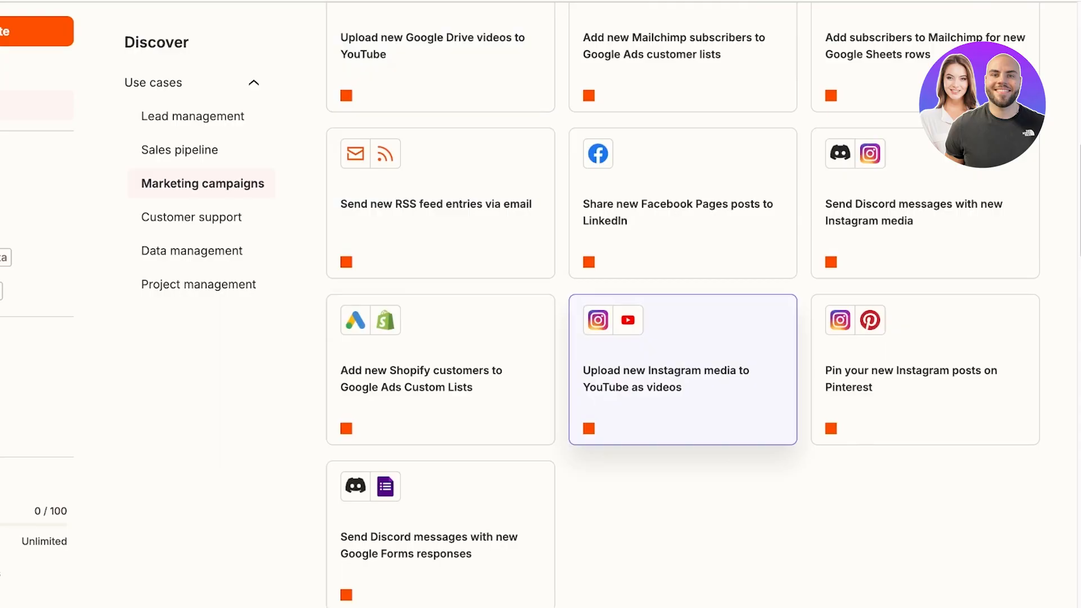
scroll(683, 338, down, 11)
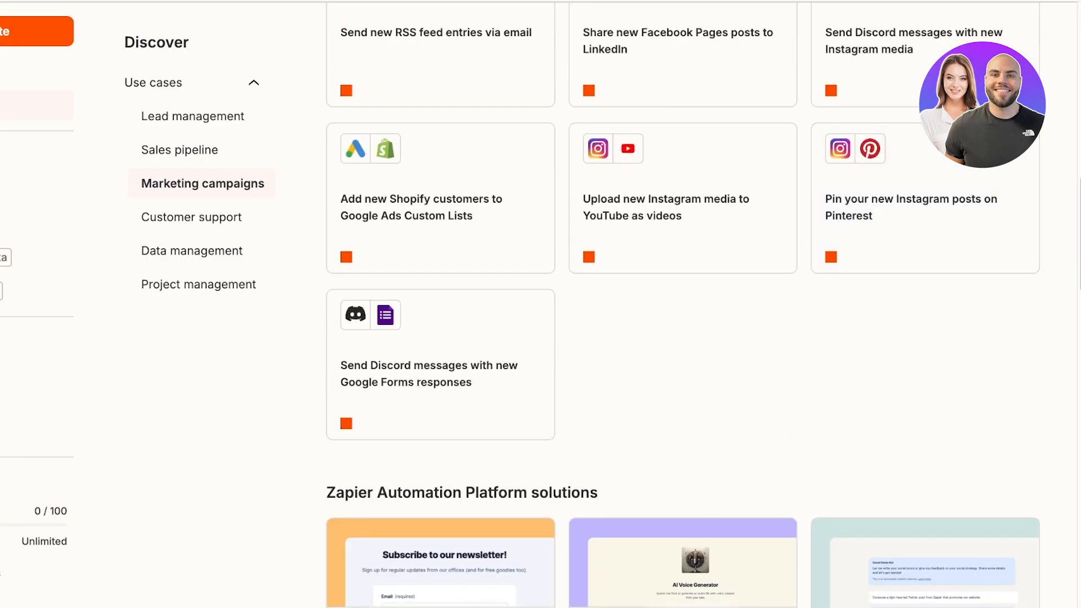
scroll(439, 298, down, 20)
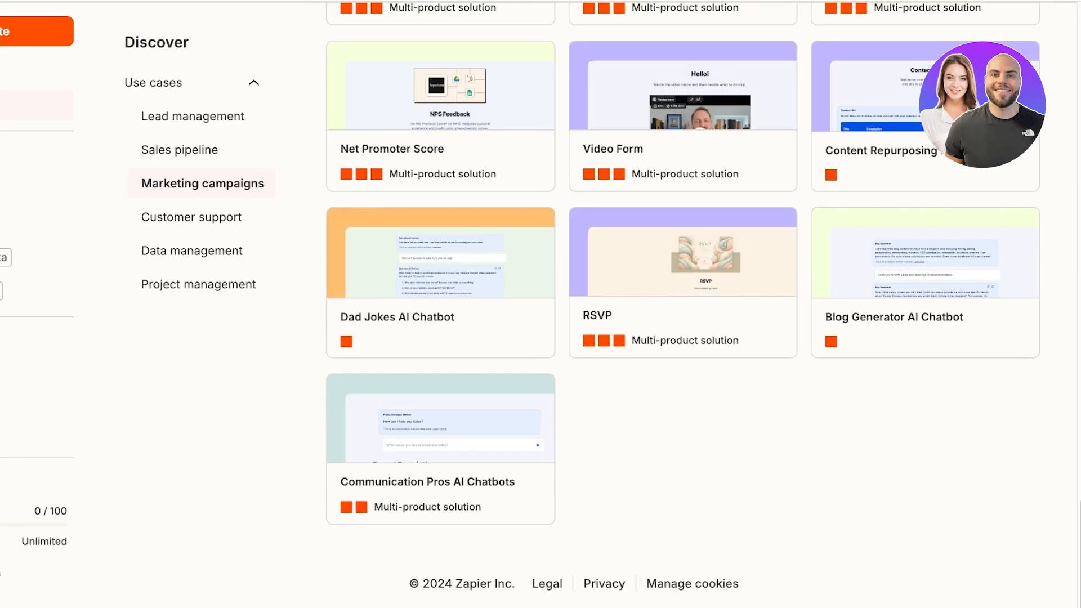
scroll(439, 299, up, 9)
scroll(439, 299, down, 5)
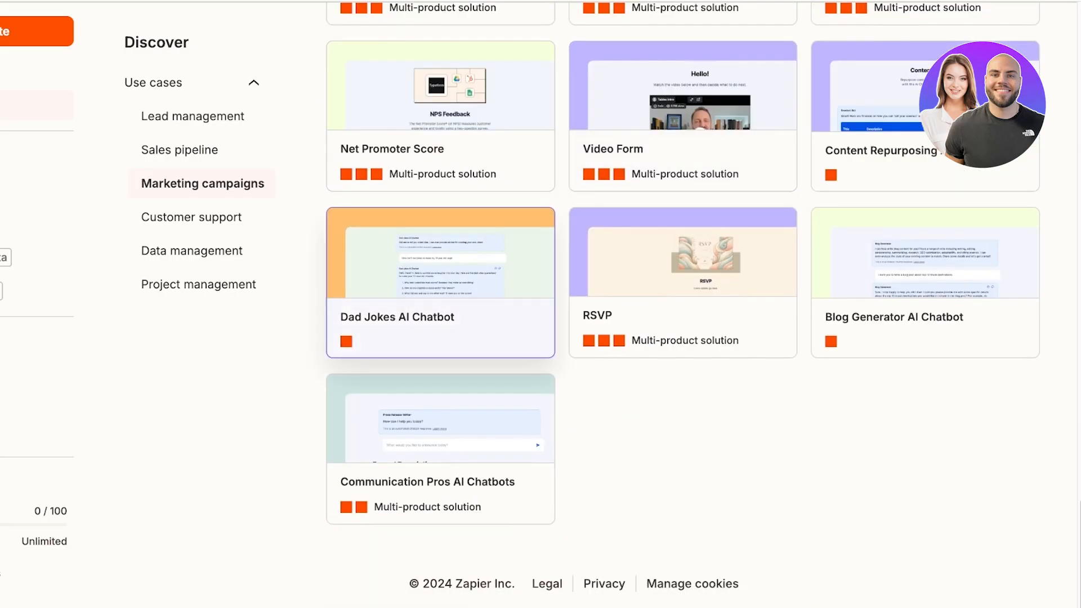
scroll(439, 299, up, 15)
scroll(867, 315, up, 1)
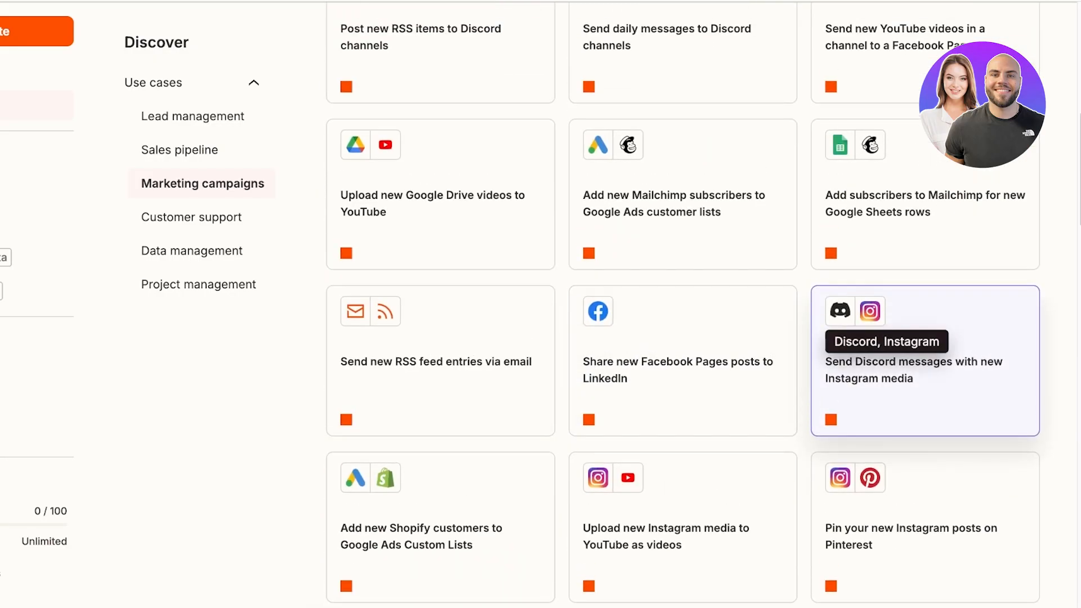
click(682, 528)
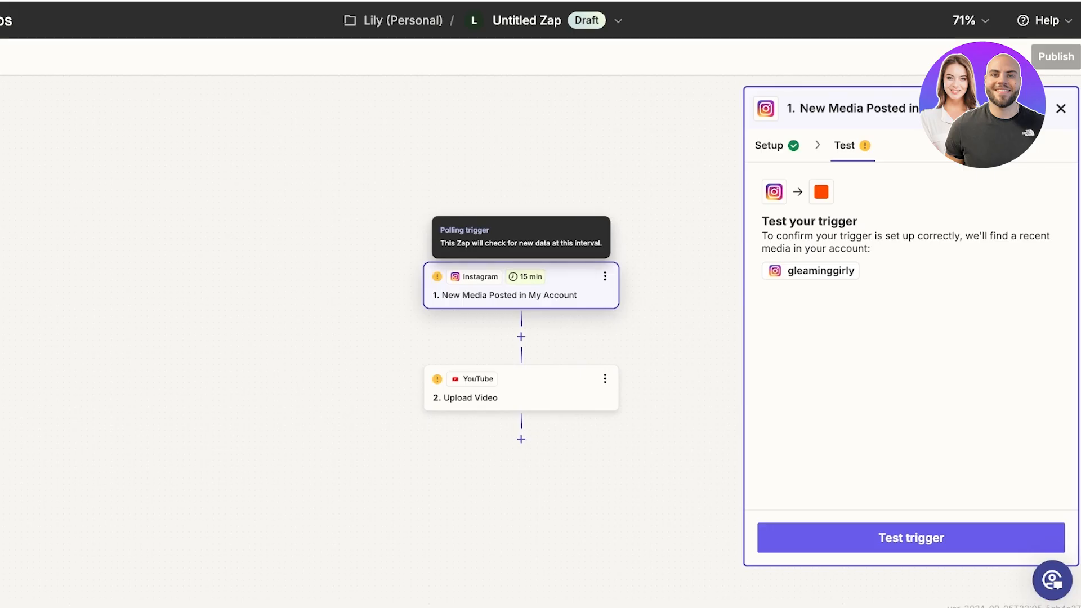
Step: Review the Instagram trigger, then open the YouTube Upload Video step and sign in to YouTube
click(777, 146)
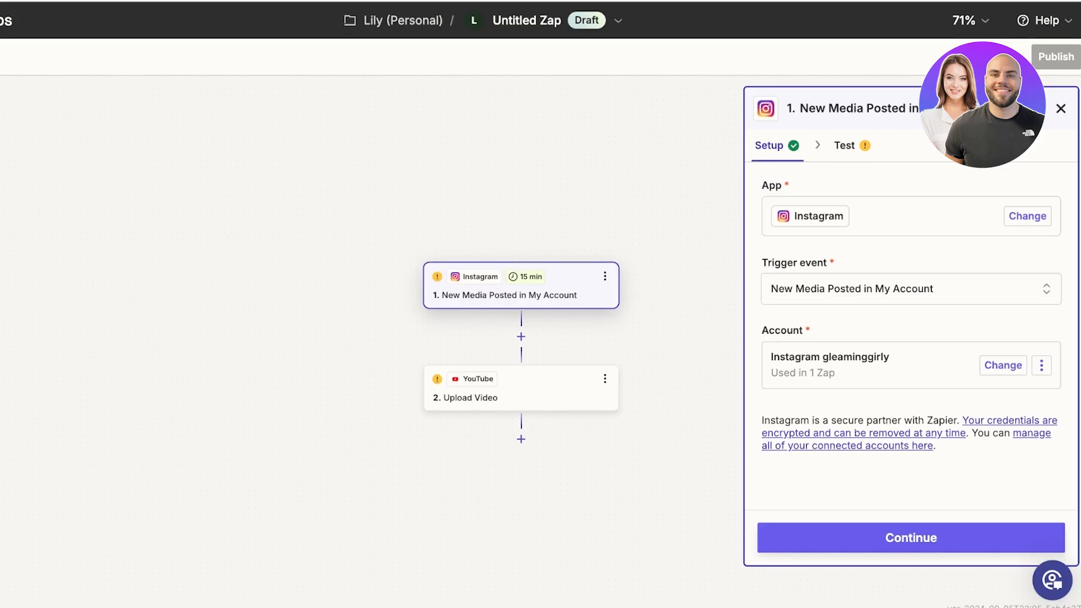
click(911, 537)
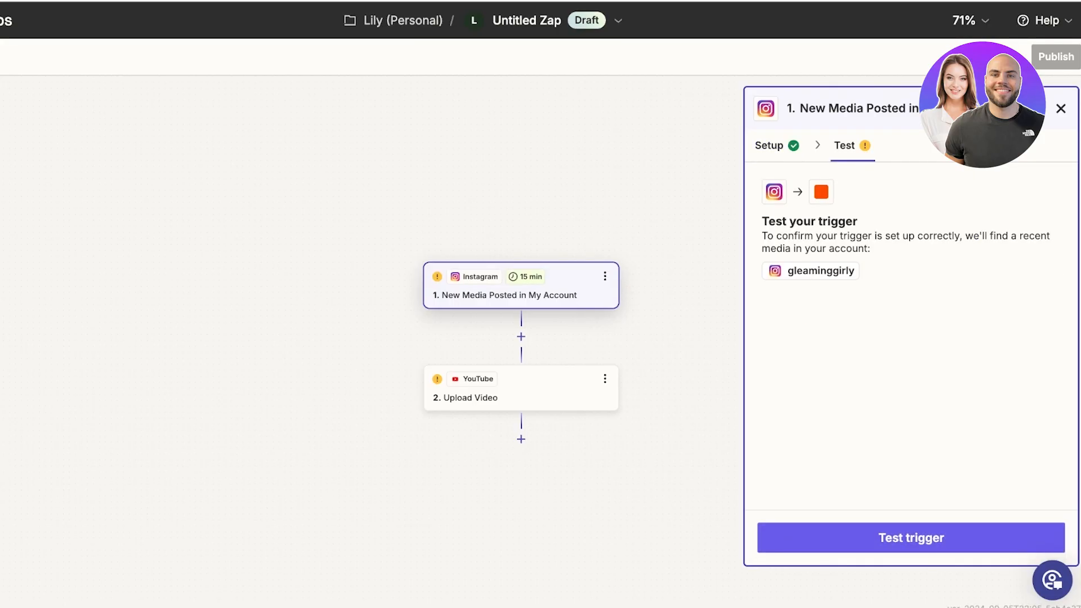
click(521, 388)
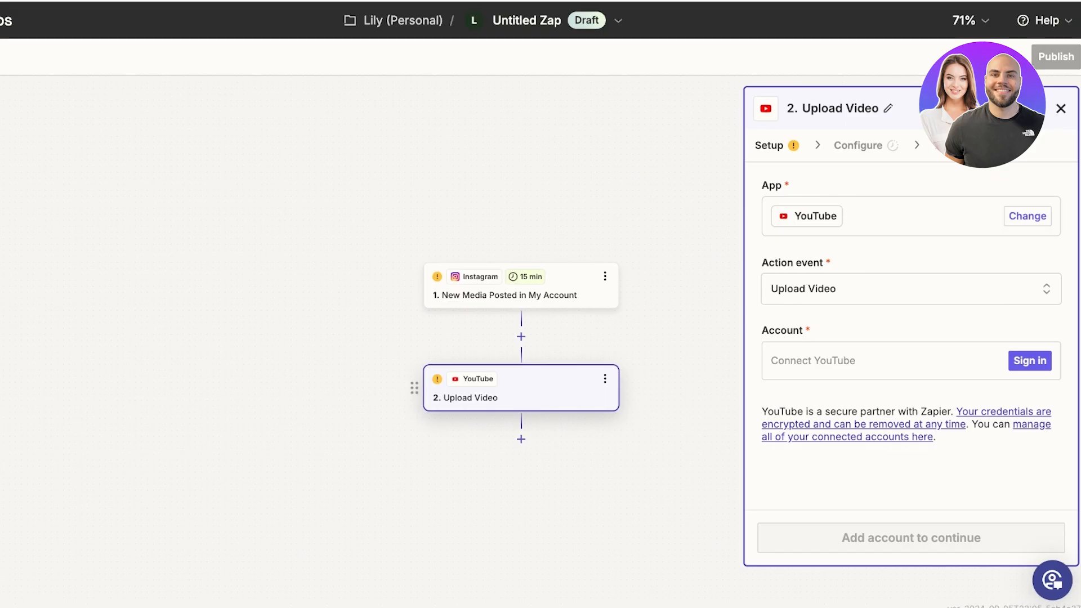
click(911, 289)
scroll(594, 437, down, 1)
scroll(589, 378, down, 1)
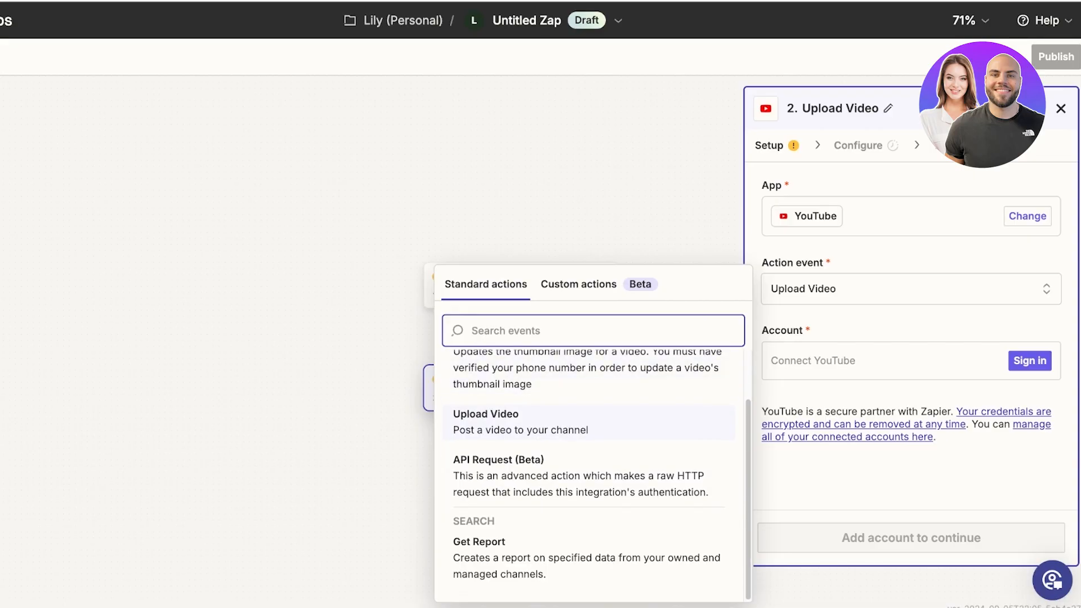
scroll(589, 472, up, 1)
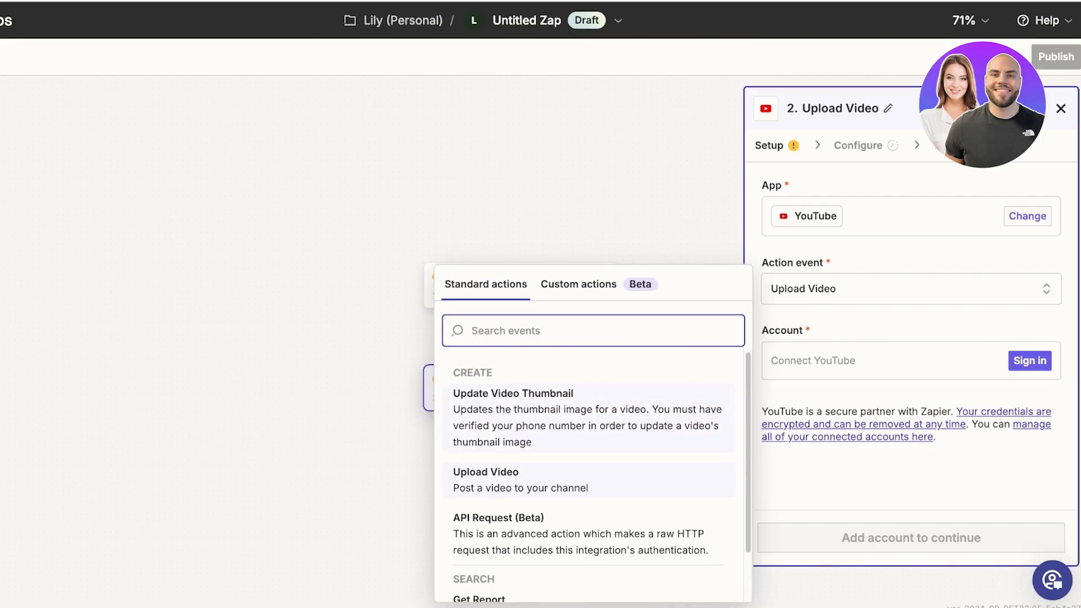
click(1030, 361)
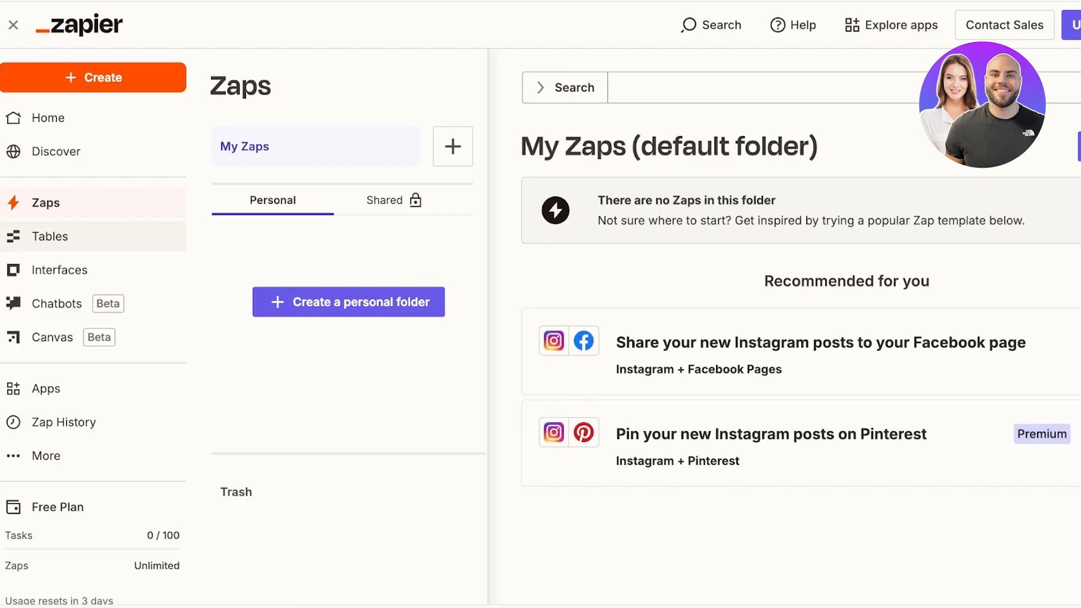
Step: Create a blank table named 'Inventory Mngmt' in Zapier Tables
click(49, 236)
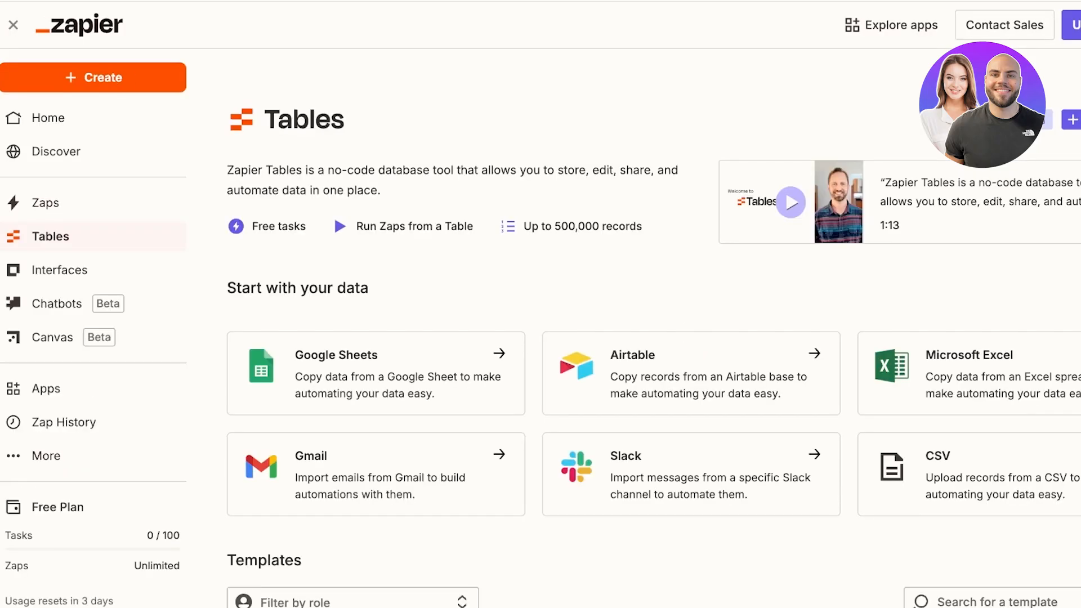
scroll(620, 338, down, 3)
scroll(619, 338, up, 3)
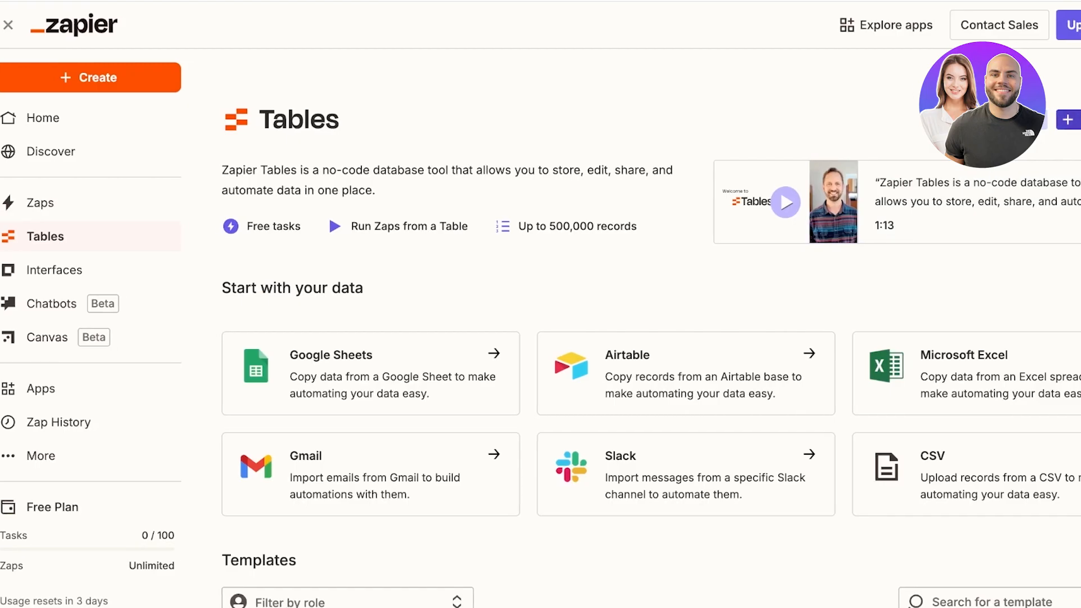
click(1069, 119)
click(520, 293)
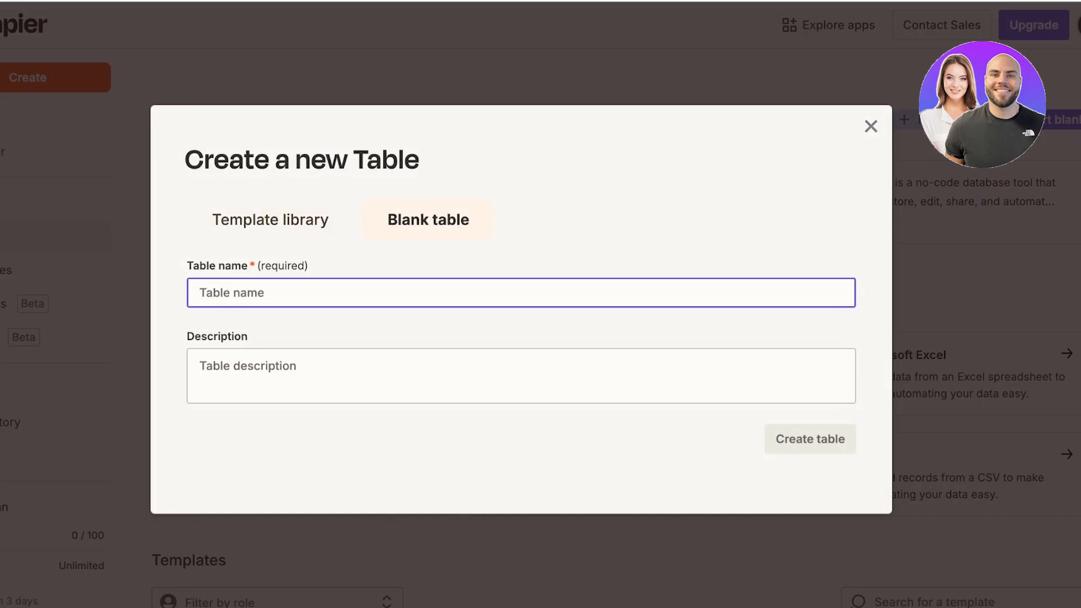
text(Invent)
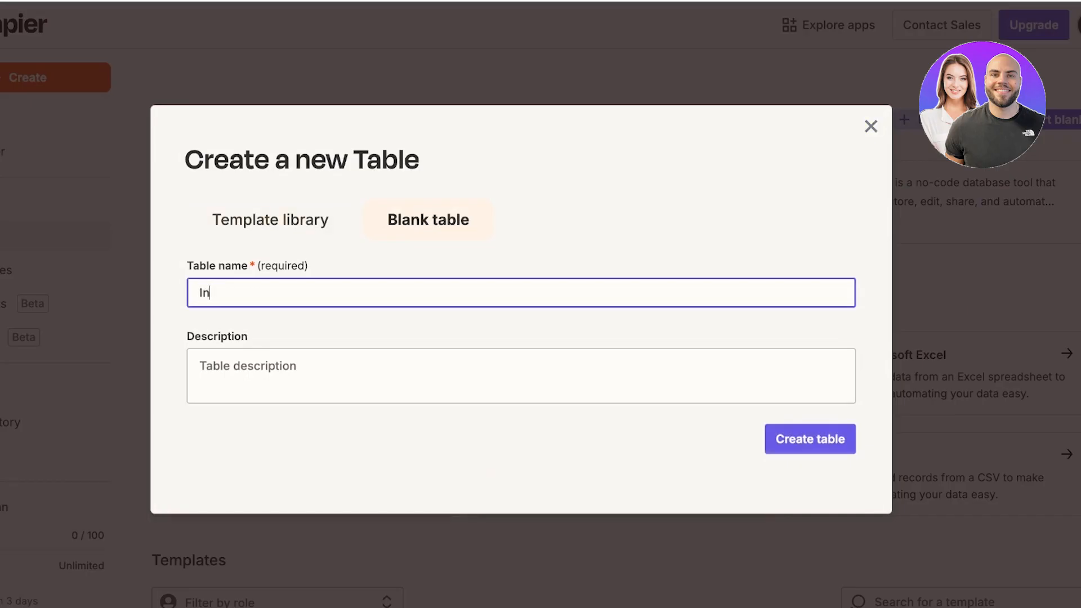
text(ory Mngmt)
key(Return)
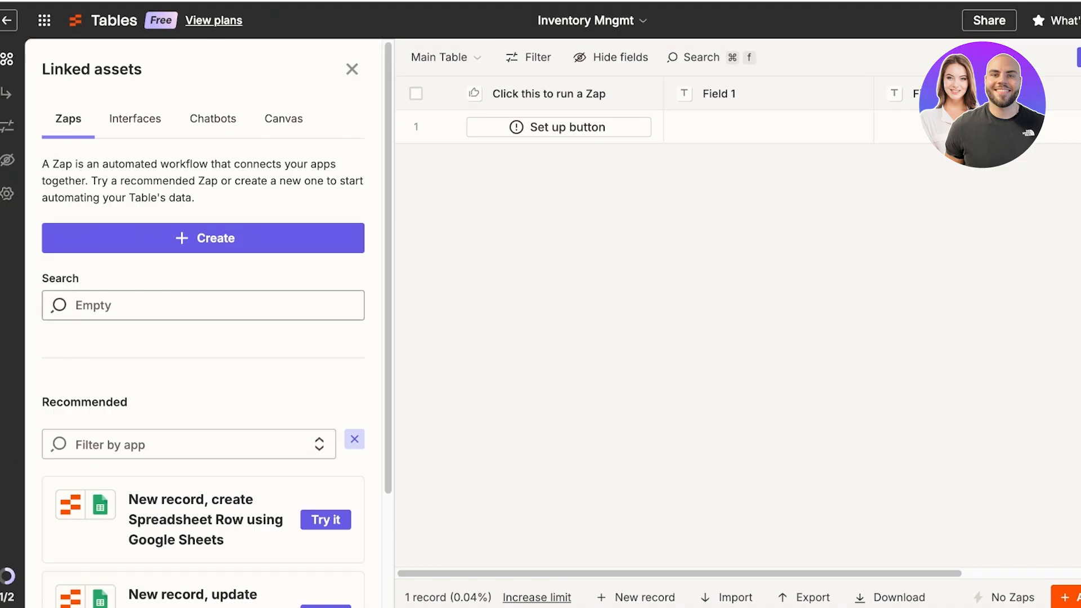
scroll(203, 324, down, 5)
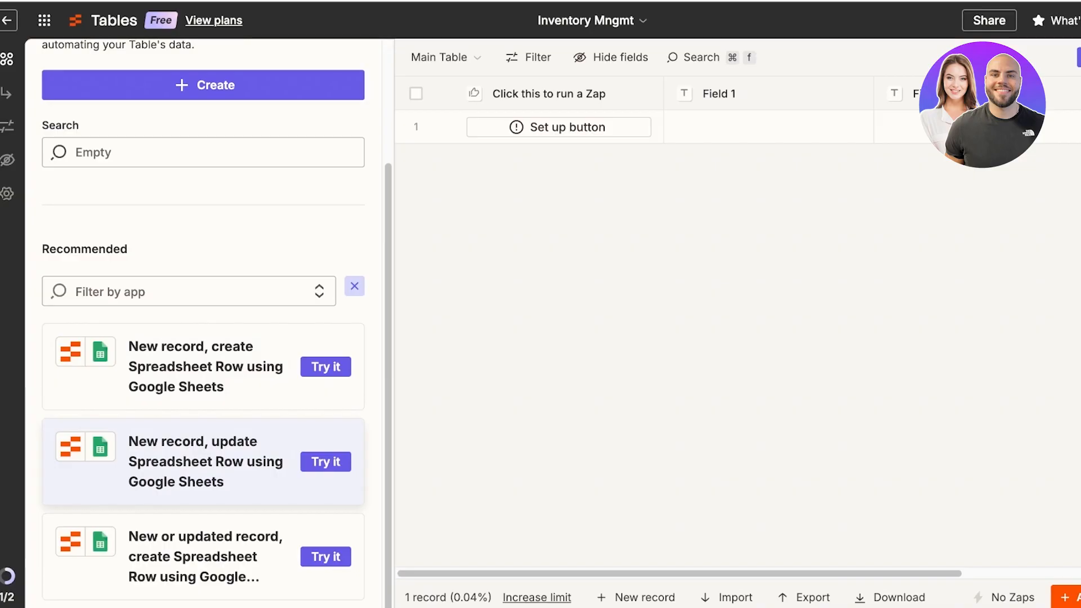
scroll(203, 324, up, 5)
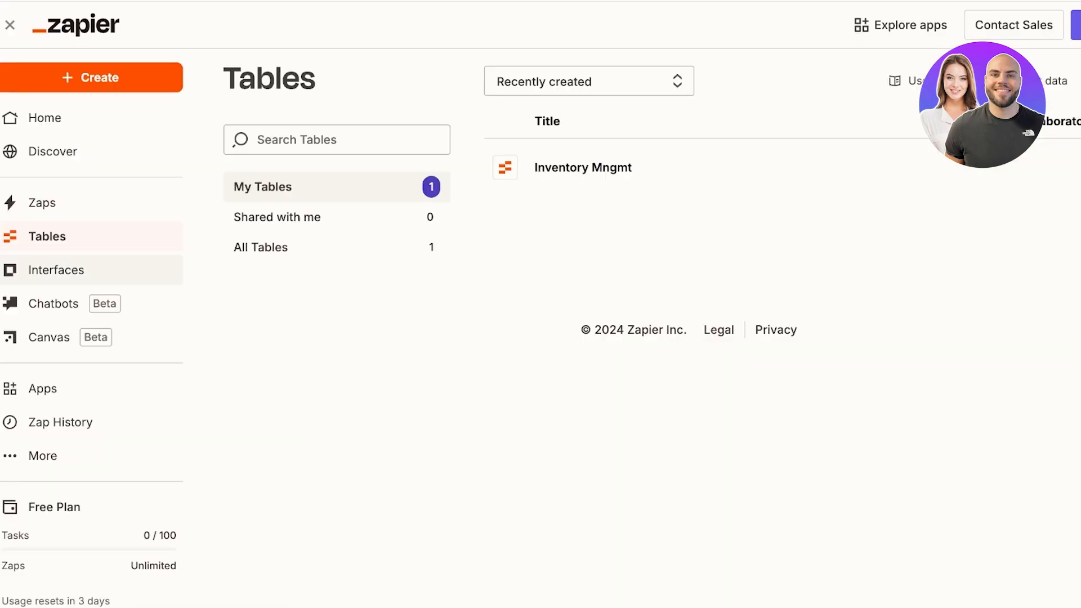
Step: Delete the Inventory Mngmt table from the Tables list
click(56, 271)
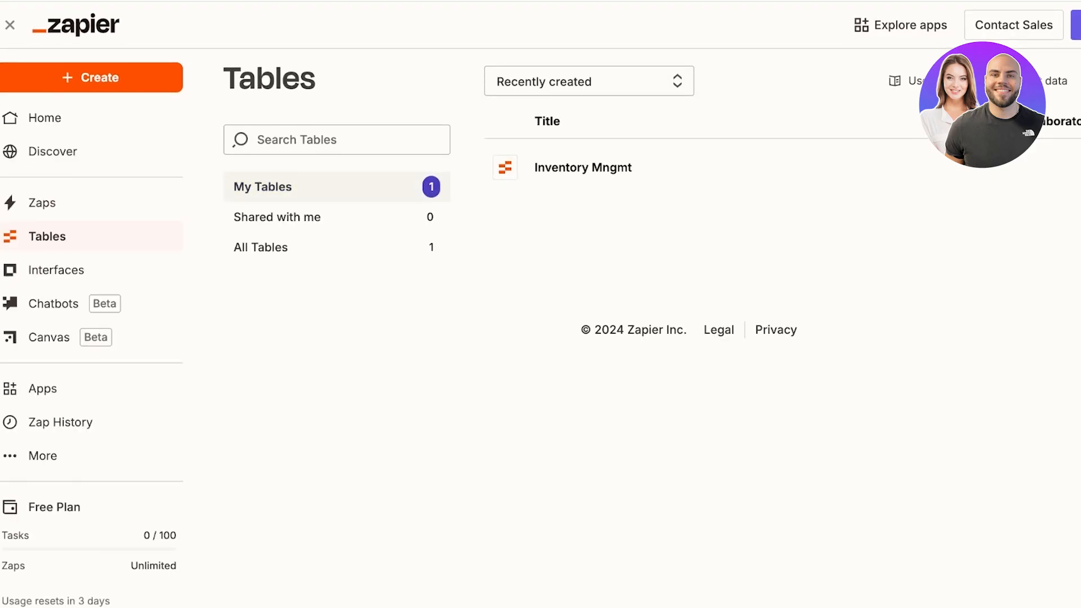
scroll(788, 167, right, 2)
click(1067, 167)
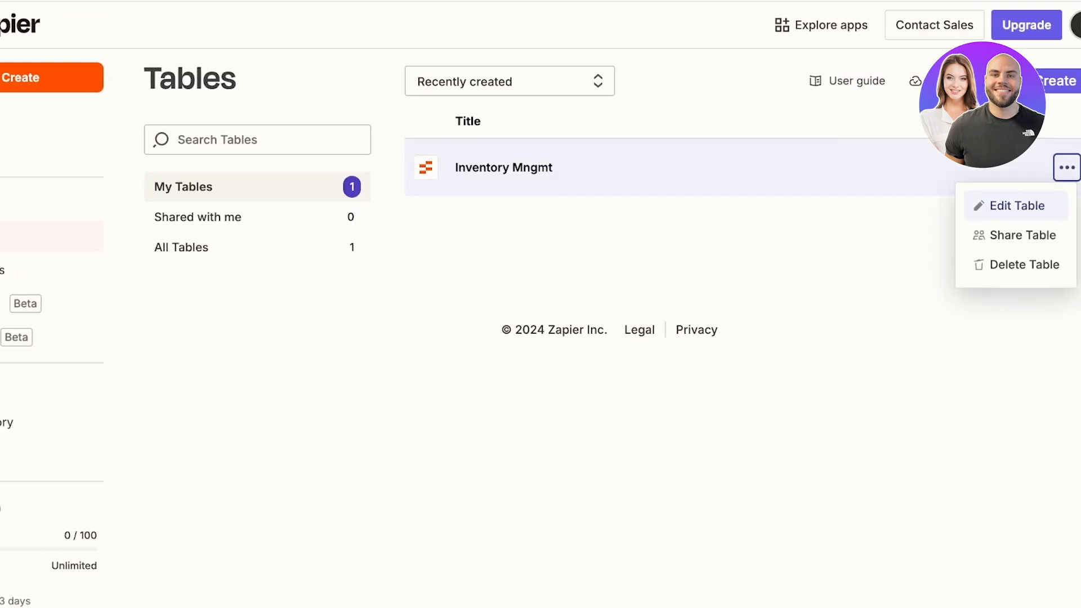
click(1017, 265)
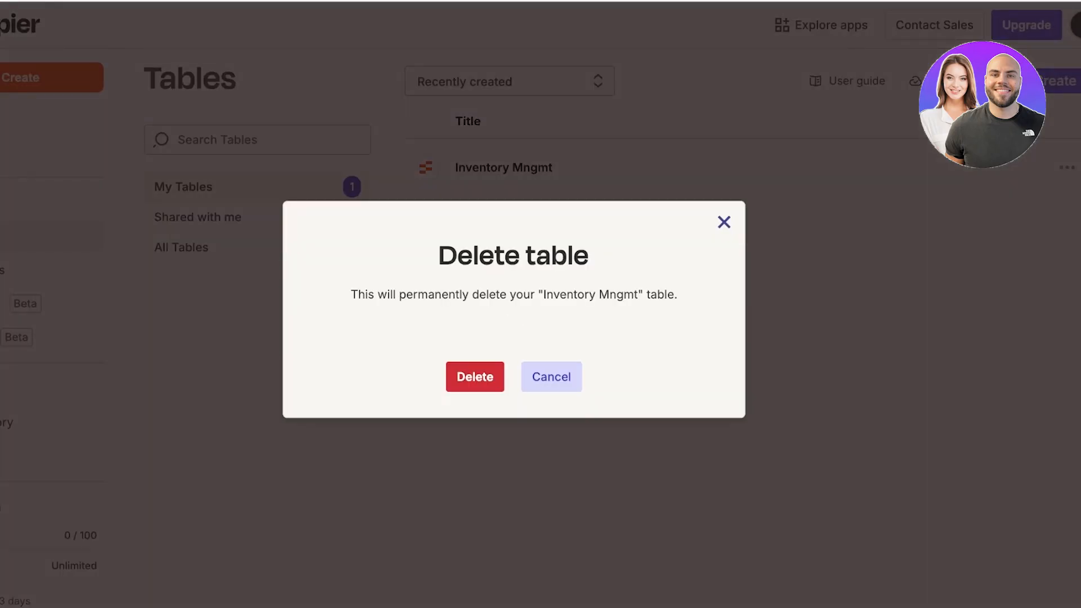
click(475, 377)
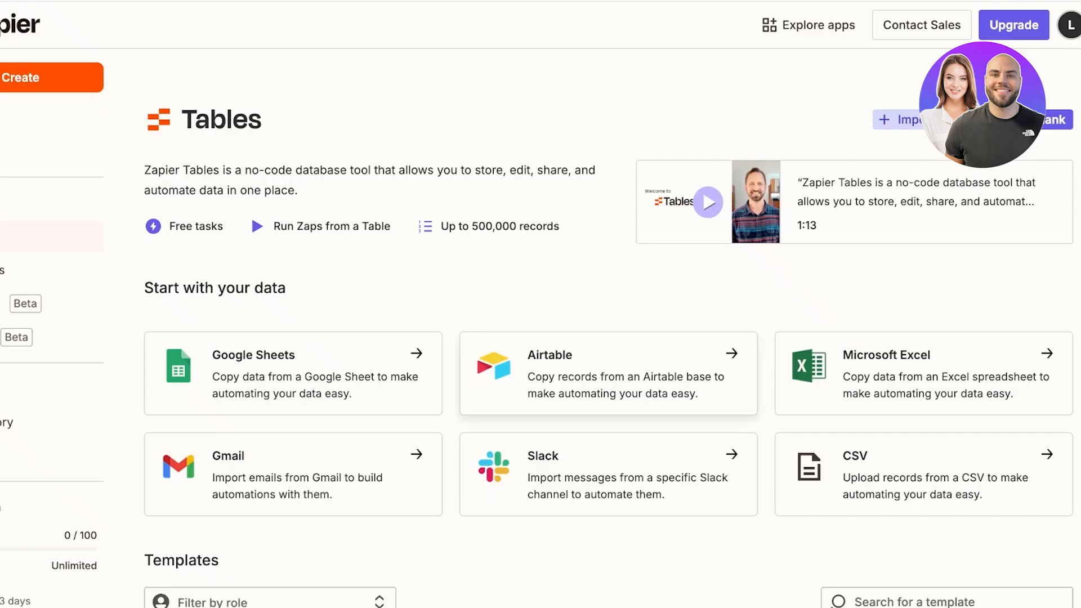
Step: Add a new table from the Inventory template
scroll(608, 304, down, 8)
scroll(608, 338, down, 1)
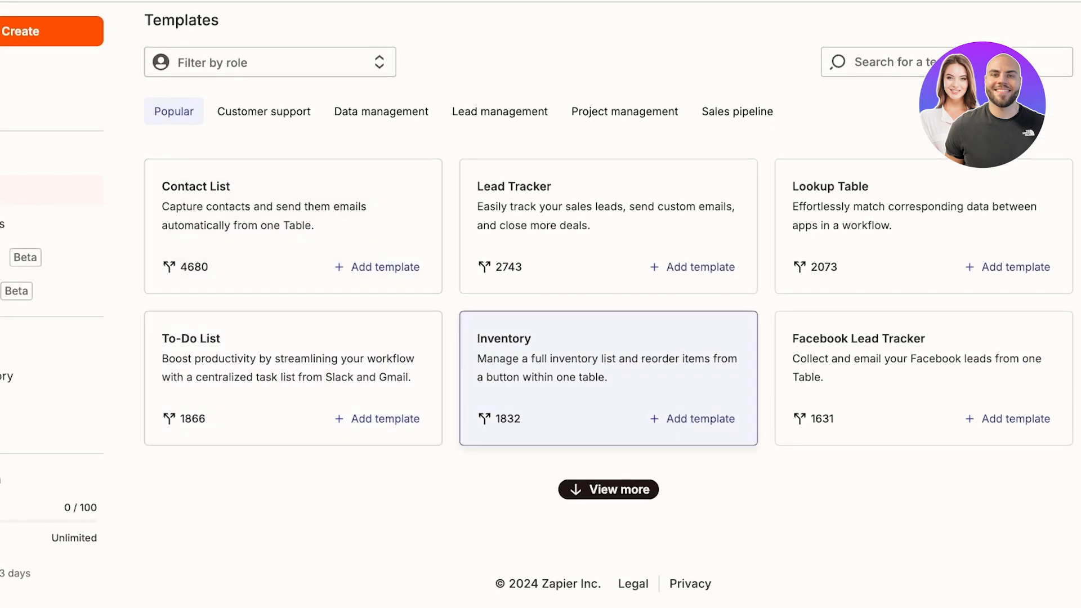
click(608, 377)
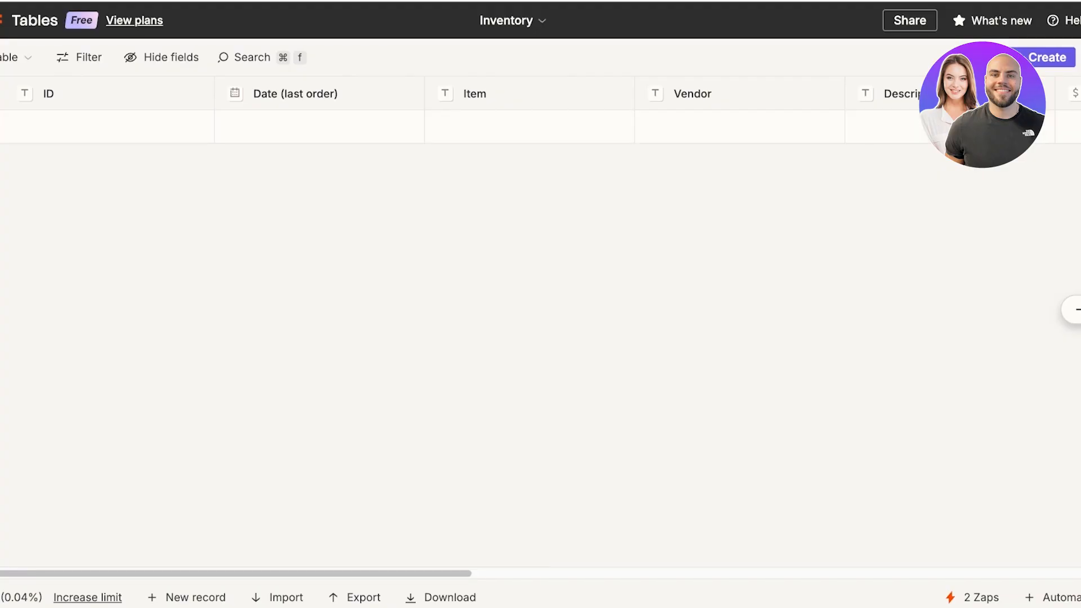
Step: Add a Text field named 'Customizations Required?' after Last Reorder Note in the Inventory table
scroll(540, 304, right, 10)
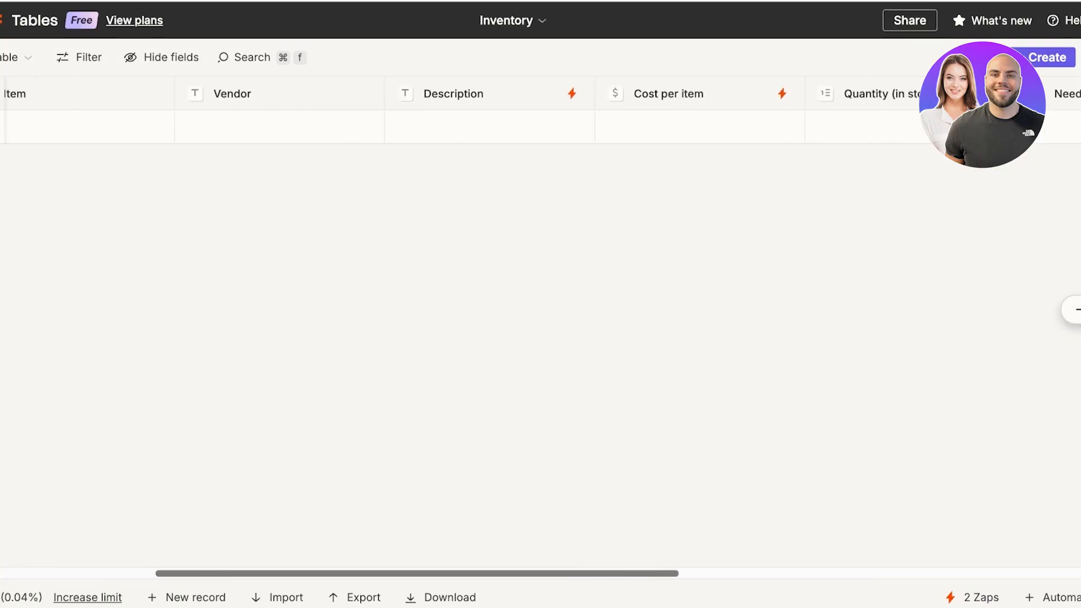
scroll(540, 304, right, 10)
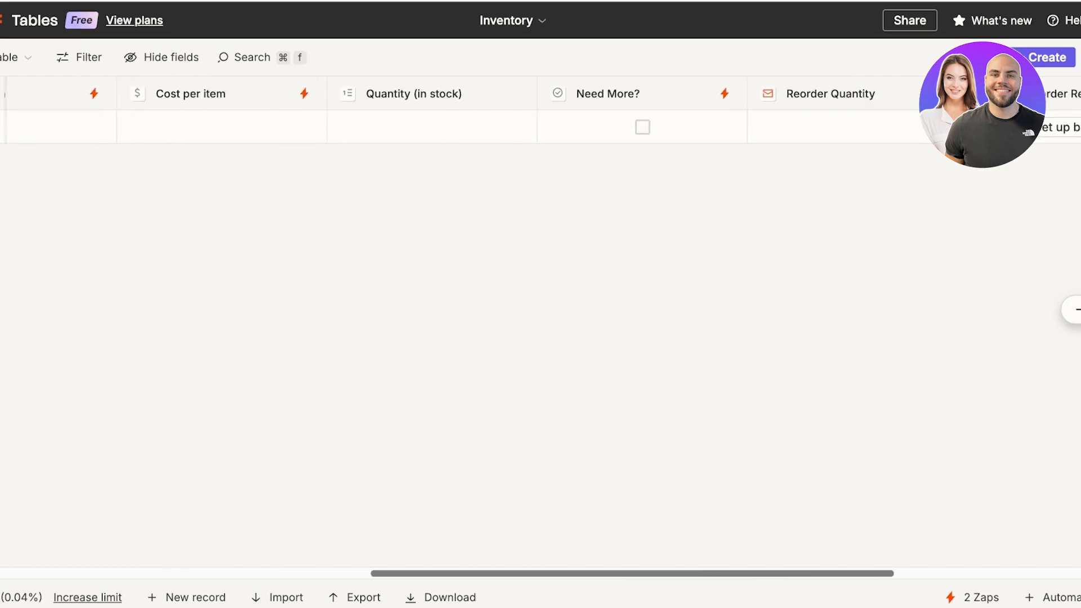
scroll(540, 304, right, 6)
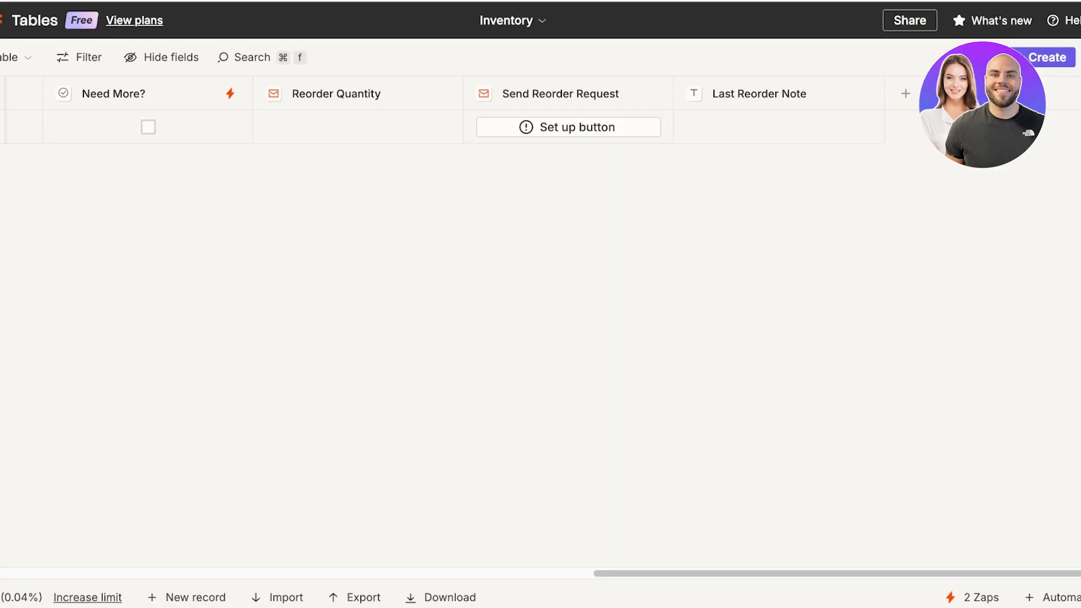
click(906, 93)
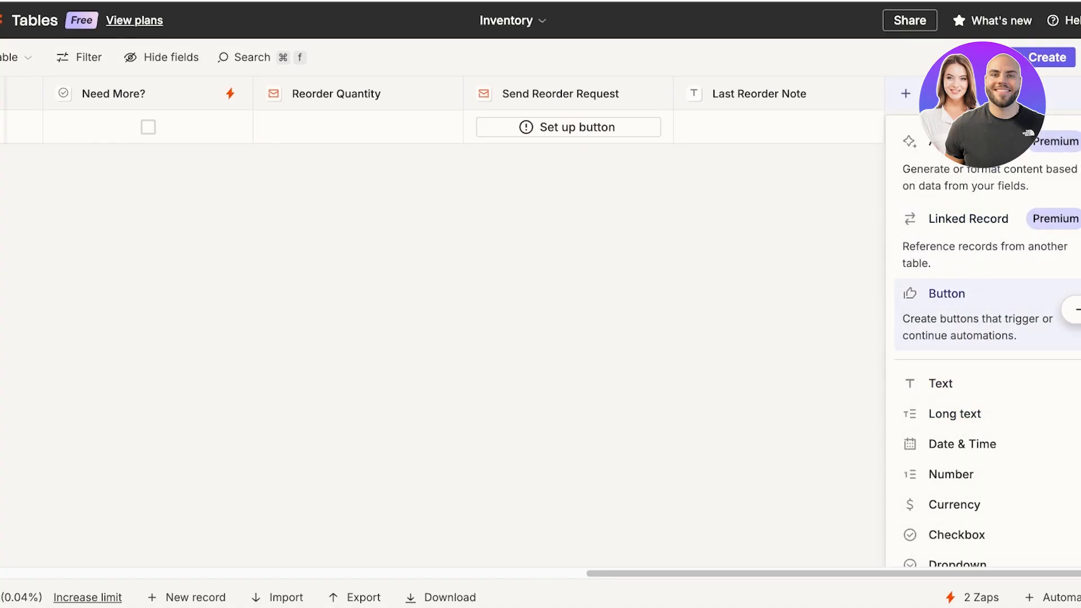
click(940, 383)
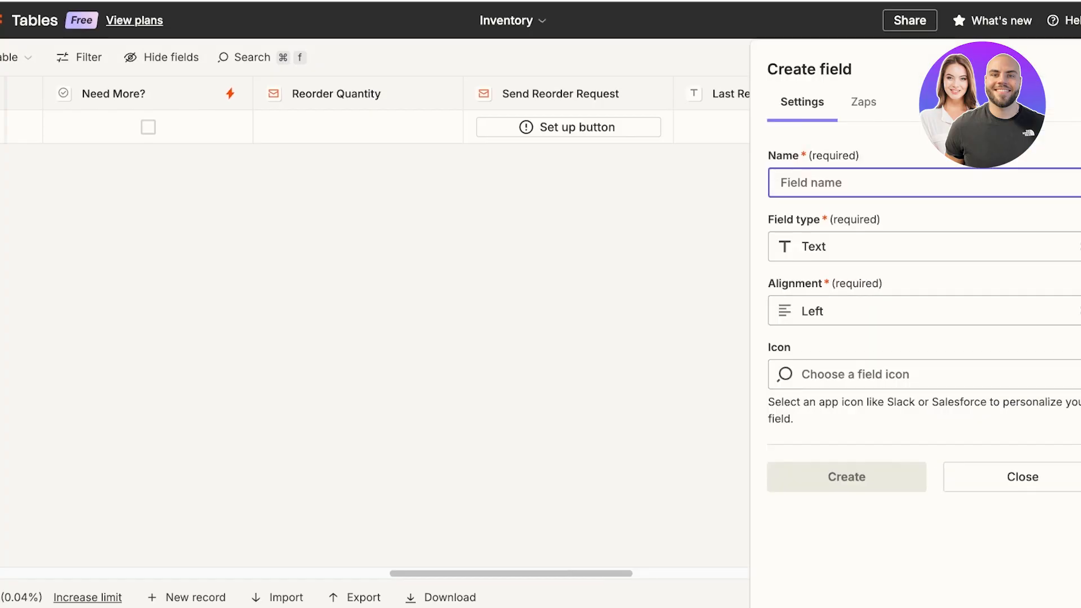
text(Customizations Required?)
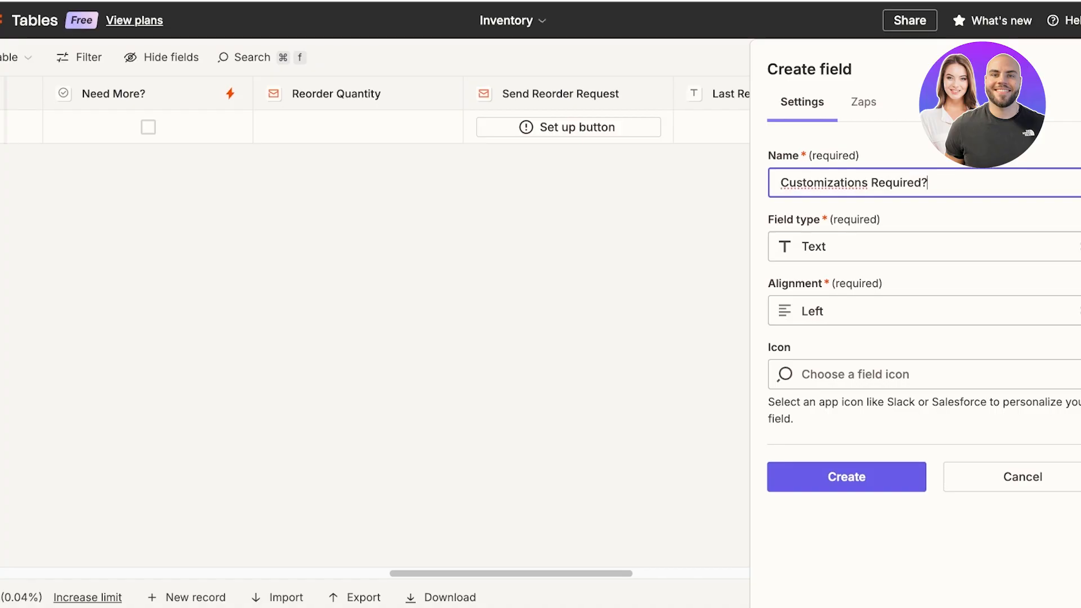
click(923, 247)
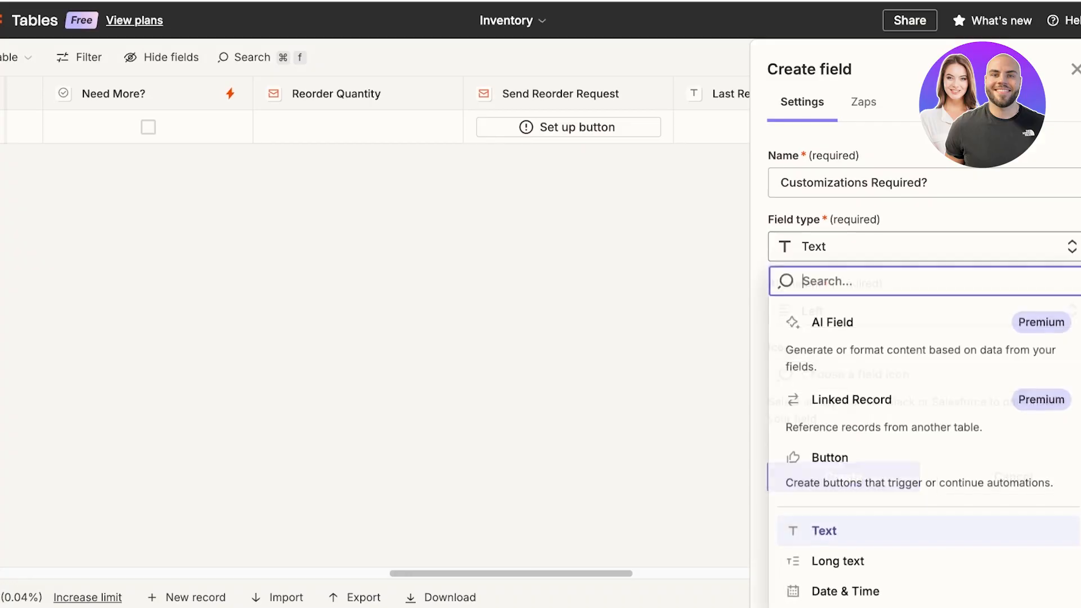
scroll(924, 366, down, 5)
scroll(929, 366, up, 5)
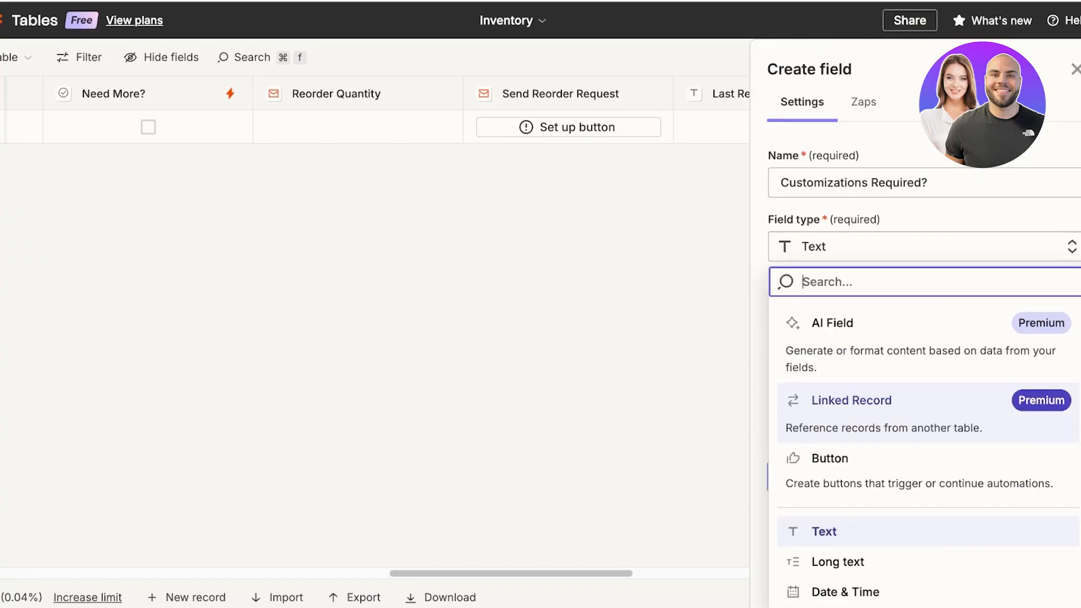
click(923, 247)
click(923, 246)
click(900, 531)
click(847, 477)
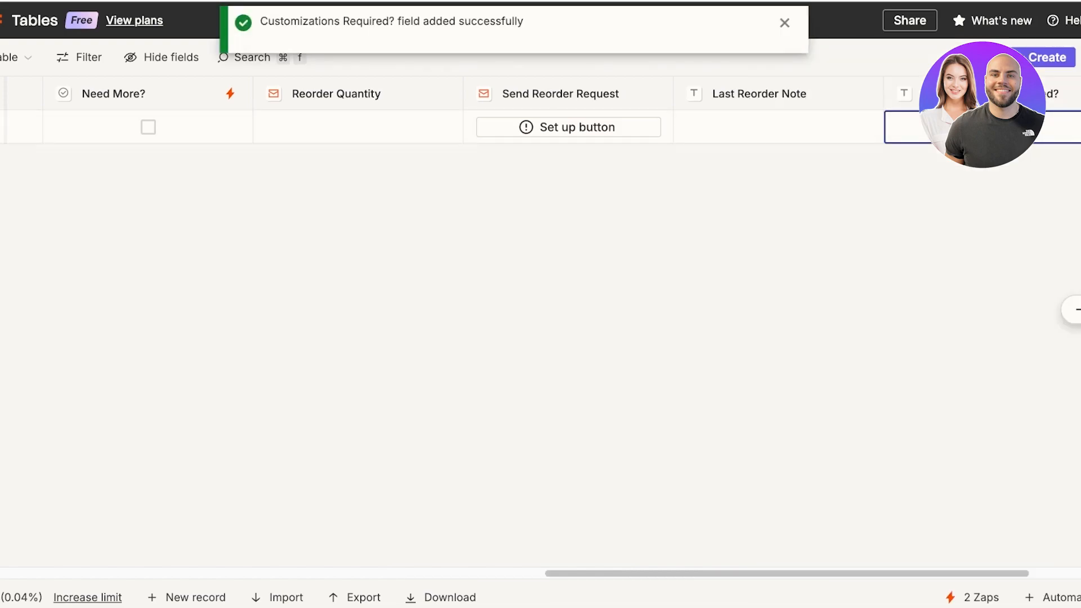
Step: Return to the first column, select the first row's ID cell, and show the table's views
drag(816, 573, 219, 573)
click(109, 127)
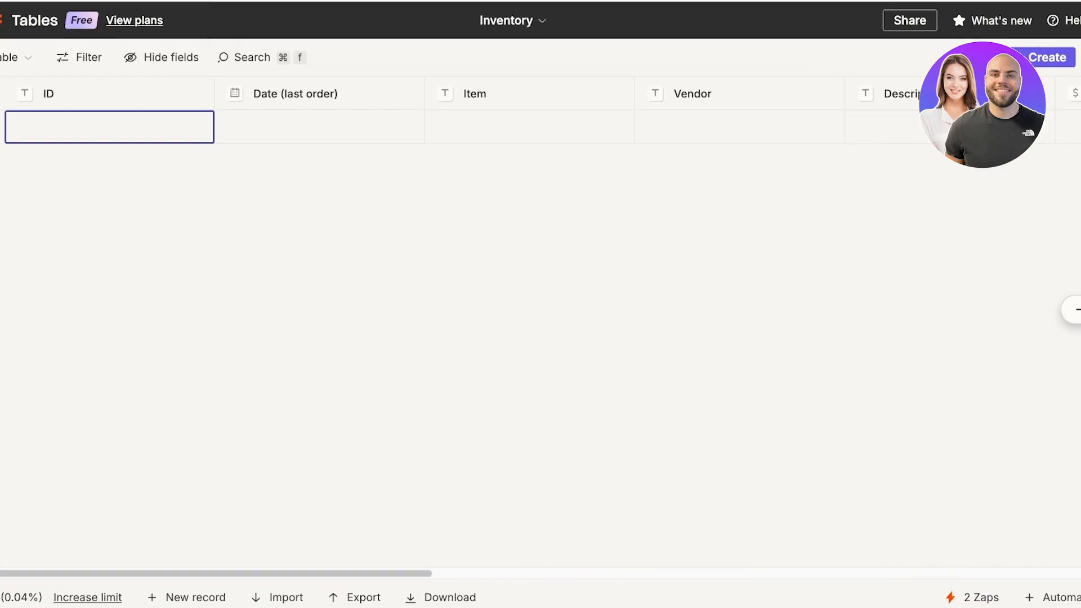
click(10, 93)
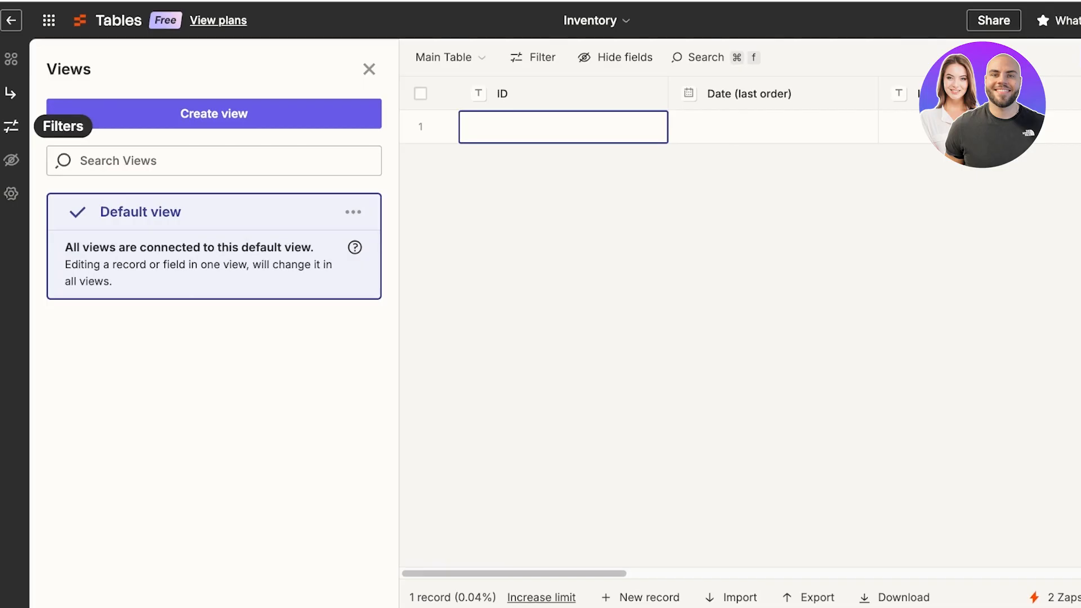
Step: Start a new view and cancel it, then show the table's saved filters
click(214, 114)
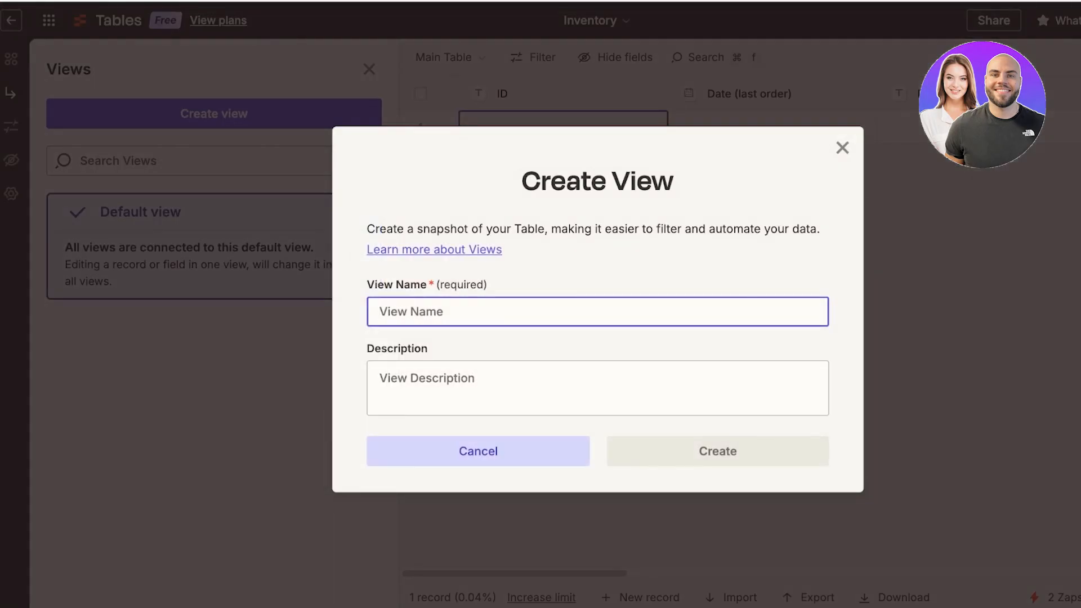
click(842, 147)
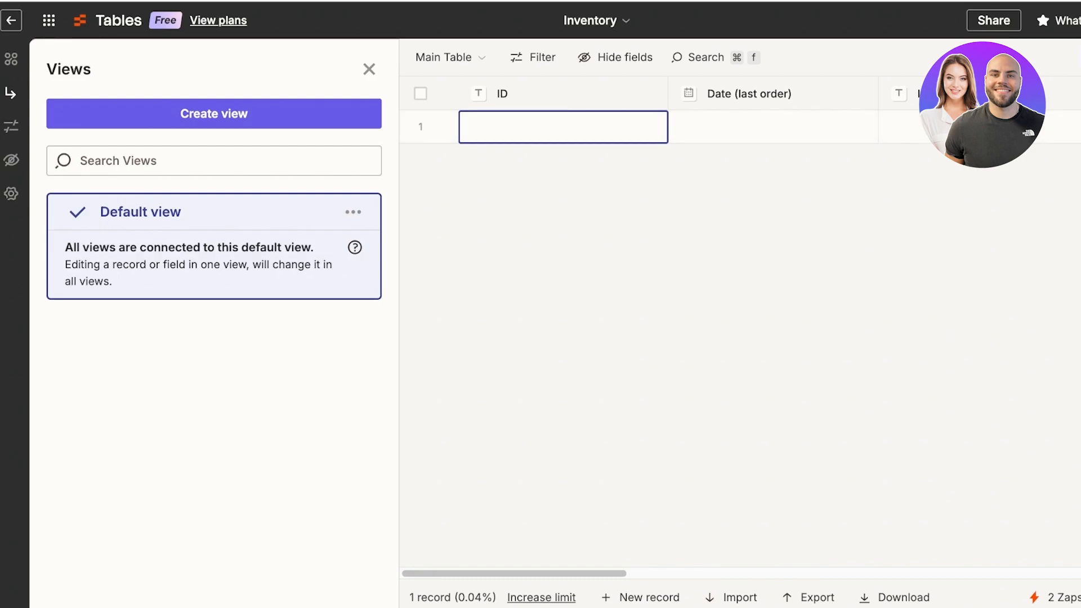
click(11, 126)
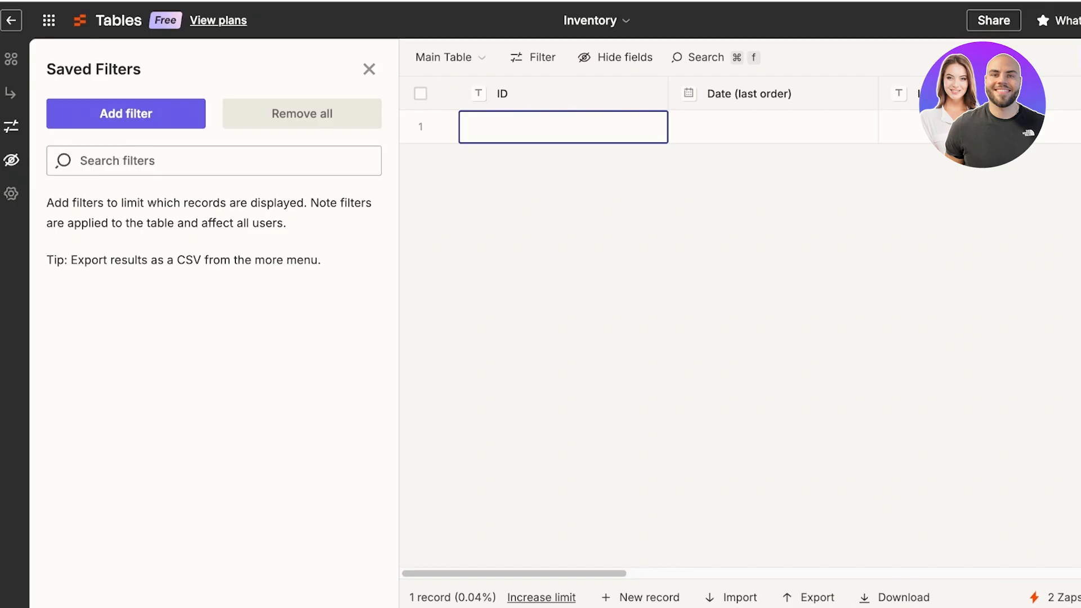
Step: Check the hidden-fields and settings panels, then return to the Tables home page
click(12, 160)
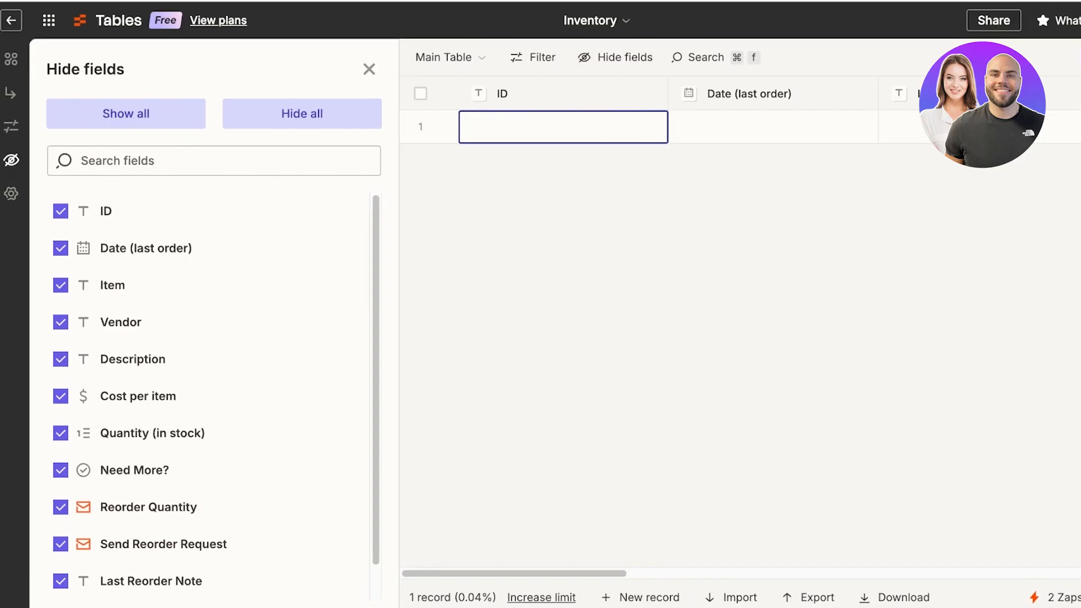
click(11, 193)
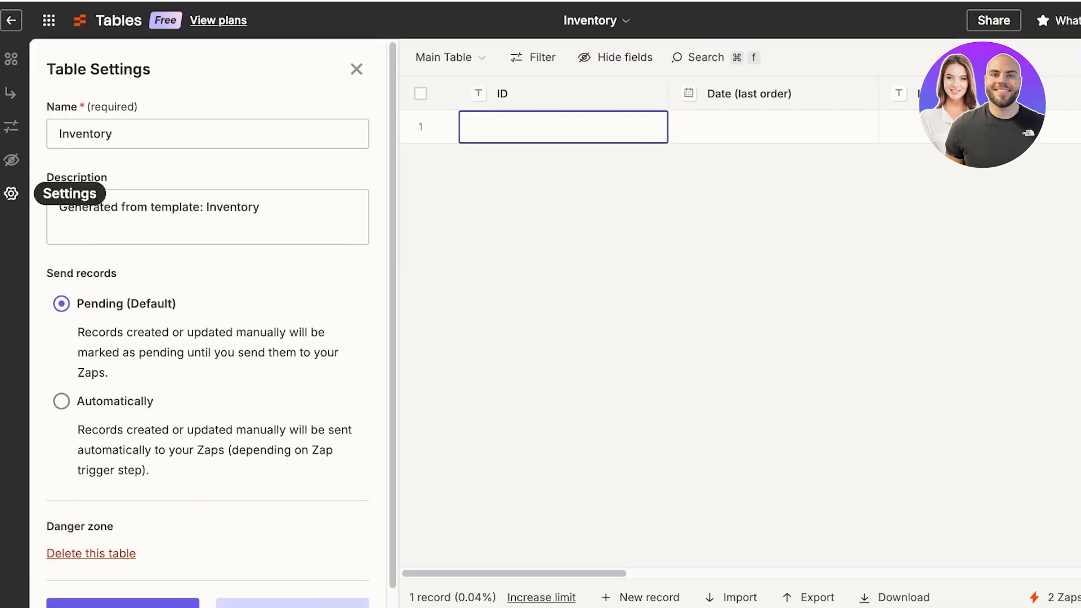
scroll(208, 320, down, 1)
scroll(209, 321, down, 1)
scroll(208, 320, up, 1)
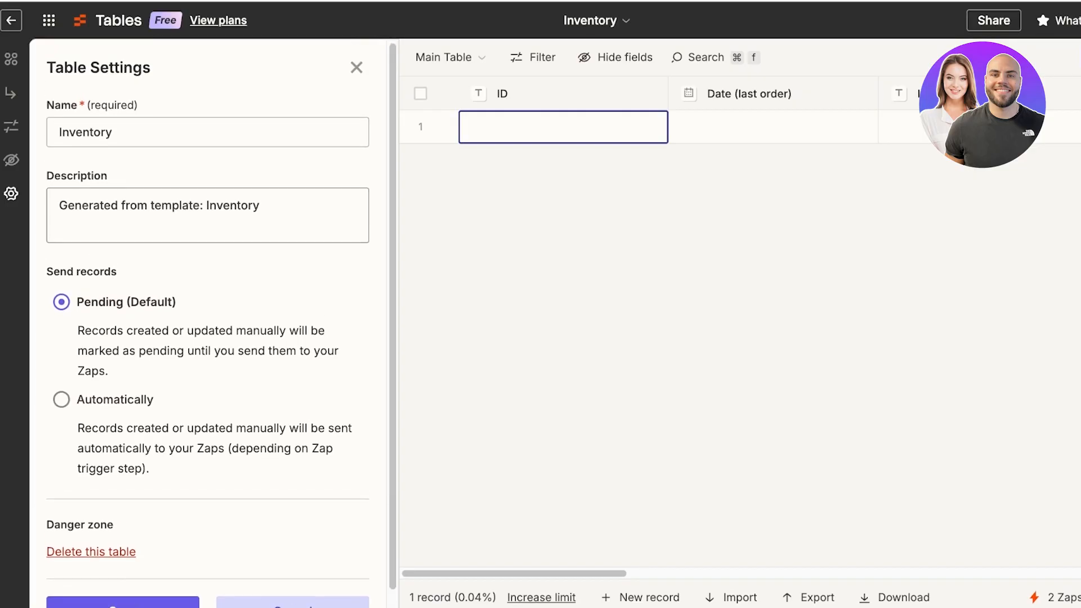
click(11, 20)
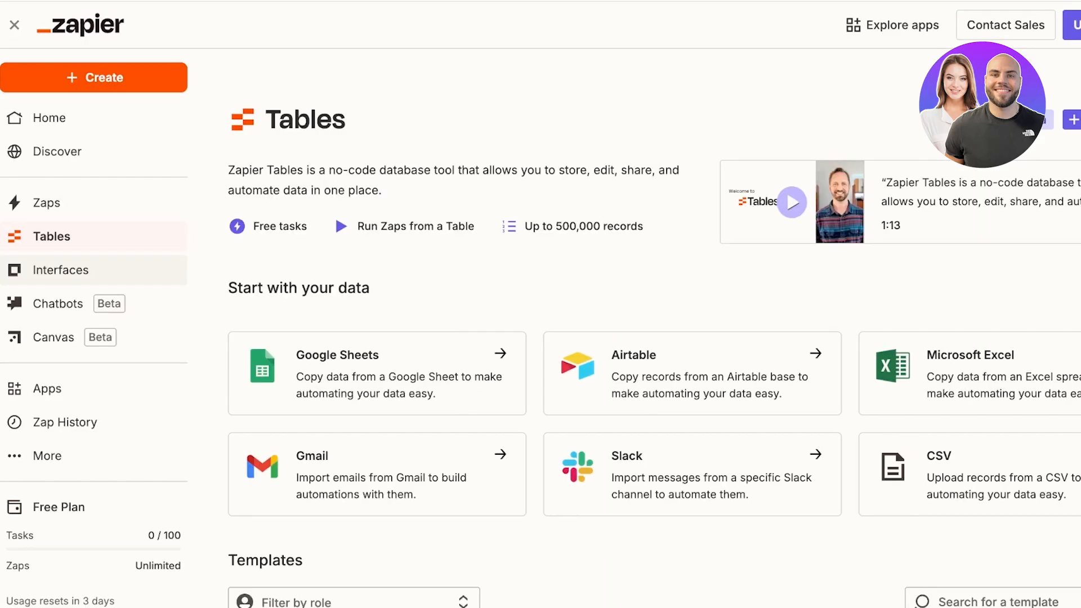
Step: From the Interfaces page, build a new interface from the AI Logo Generator template
click(61, 270)
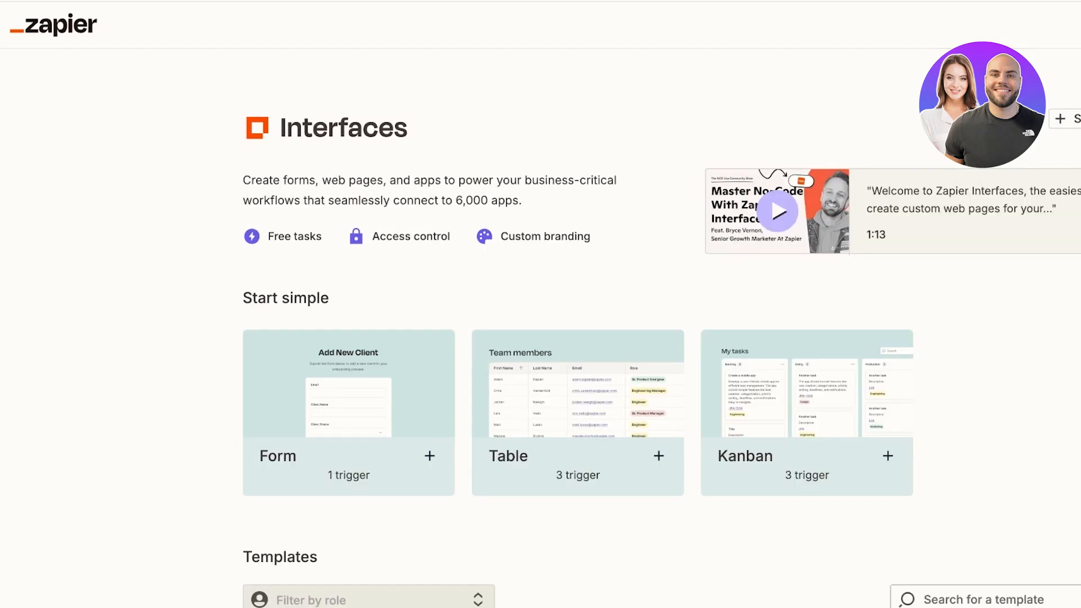
scroll(693, 281, down, 9)
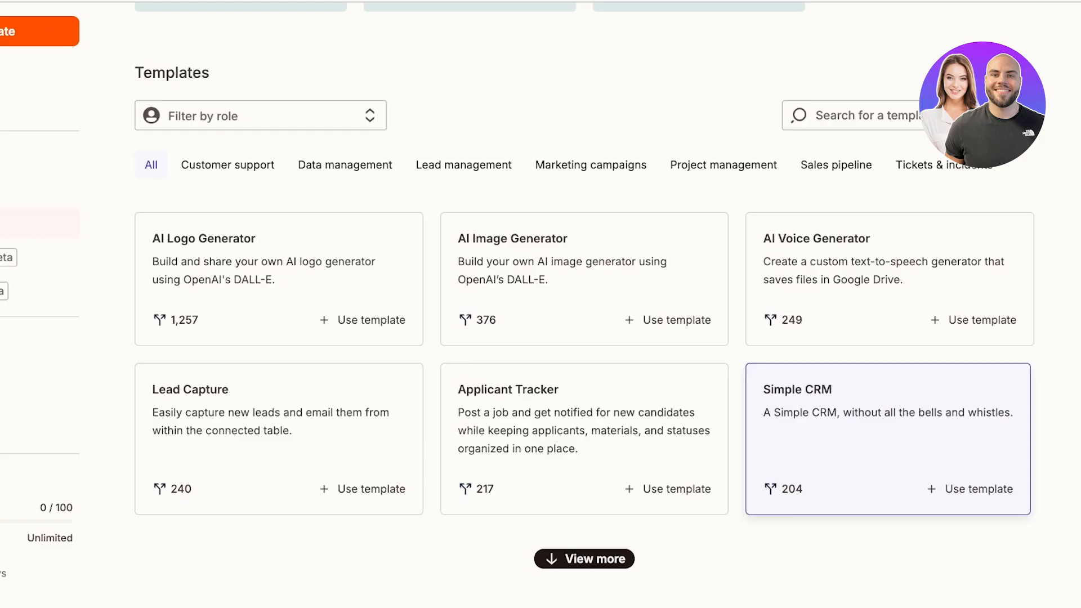
click(364, 320)
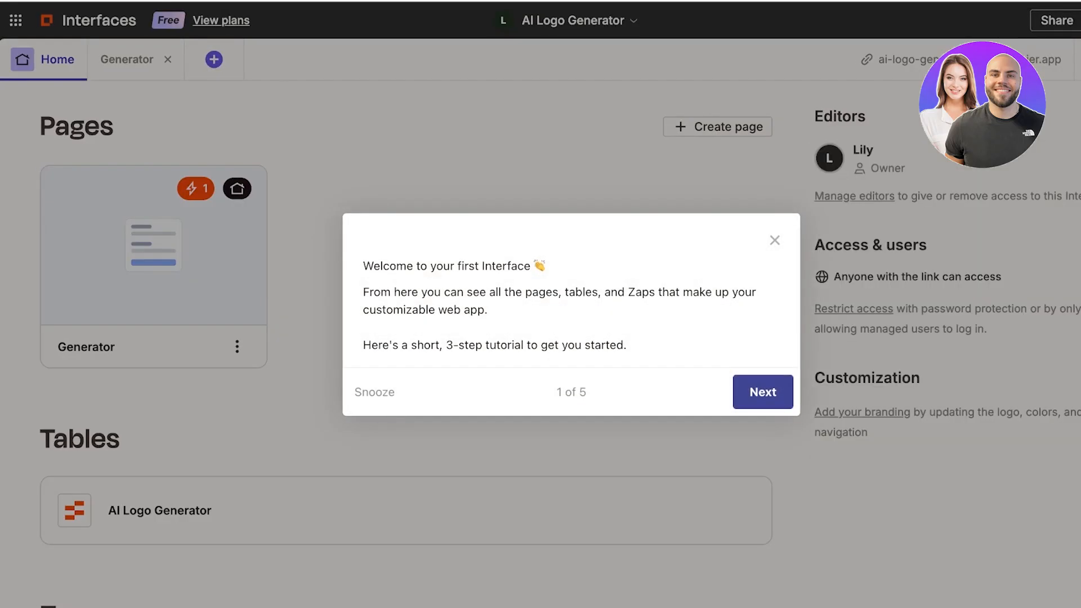
Step: Skip the welcome tutorial, view the AI Logo Generator table, then the Generator page
click(763, 391)
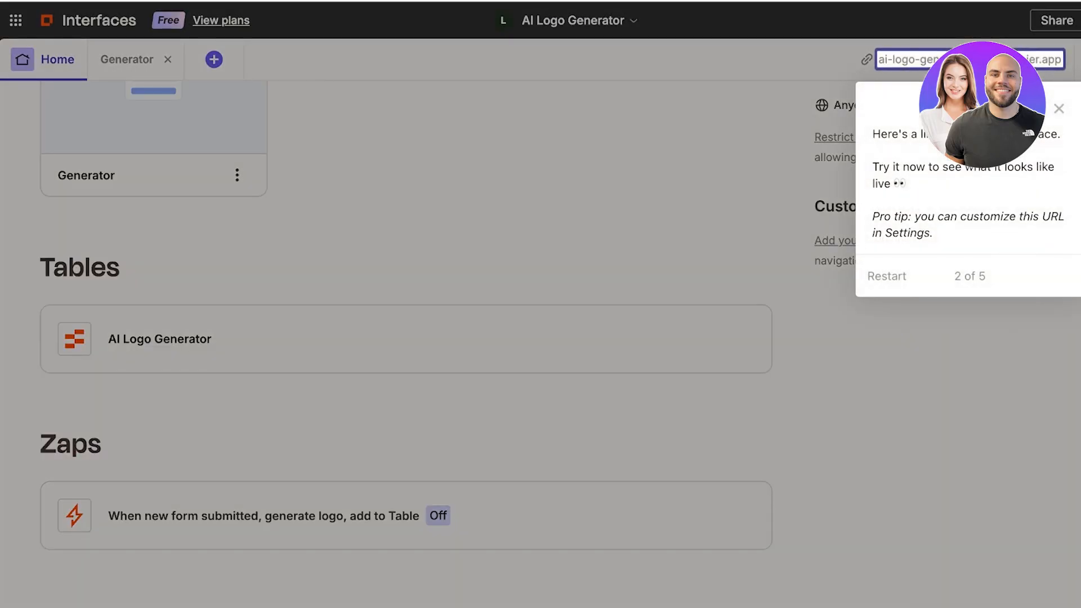
click(1059, 109)
scroll(153, 177, up, 3)
scroll(154, 177, down, 3)
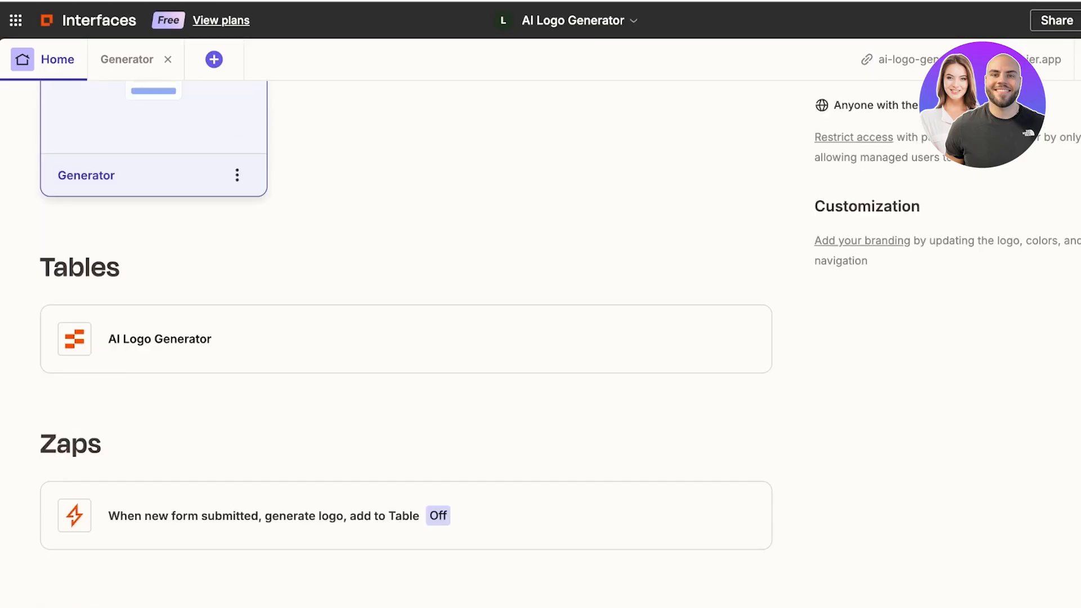
click(160, 339)
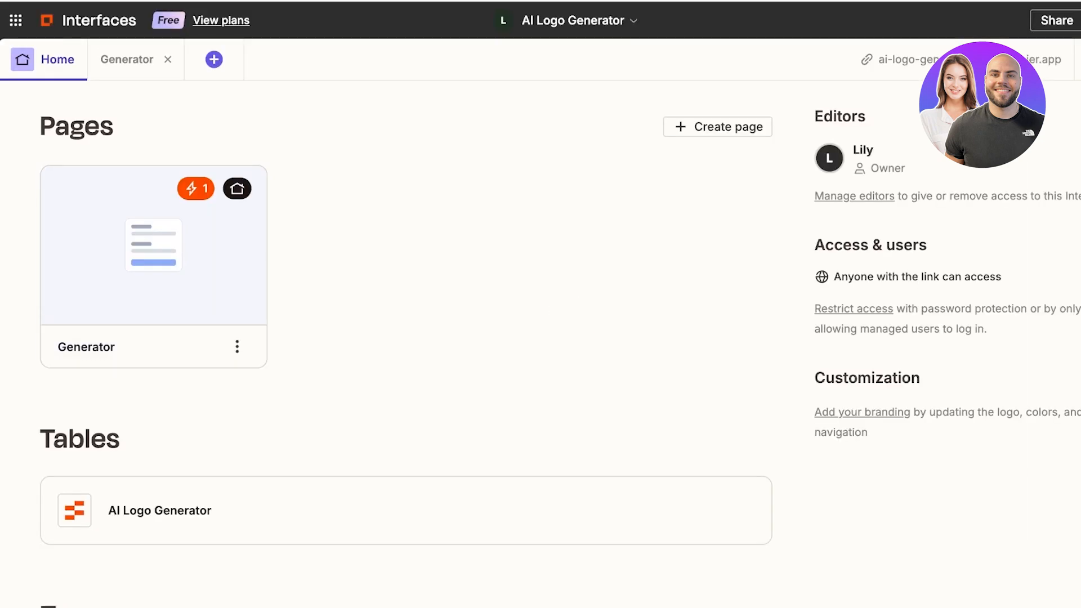
click(153, 265)
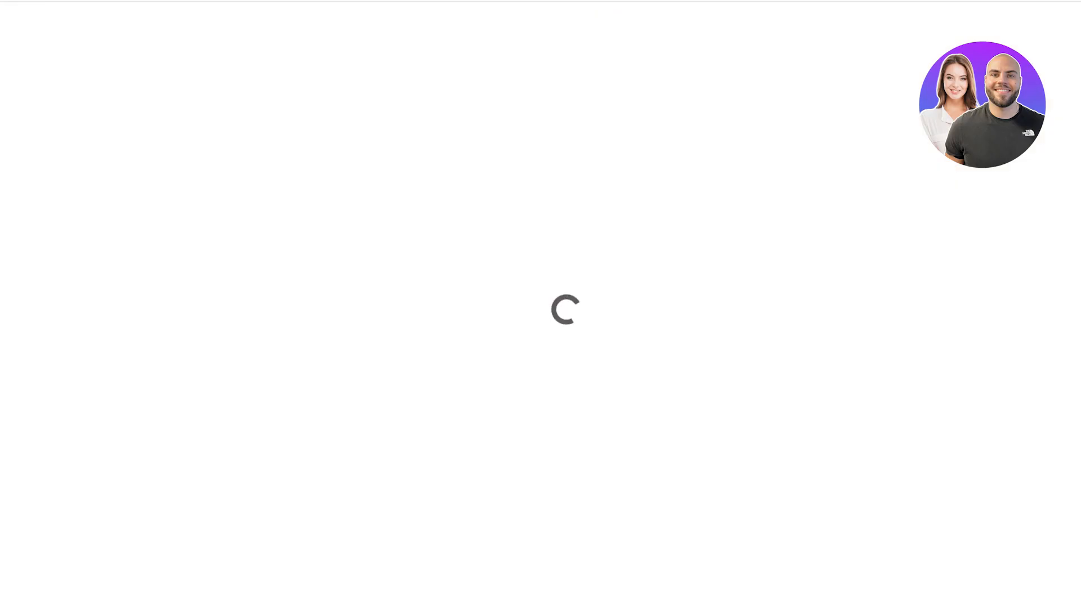
Step: Scroll through the Generator page, then go back to the AI Logo Generator interface's Home overview
scroll(570, 355, down, 3)
scroll(571, 354, down, 15)
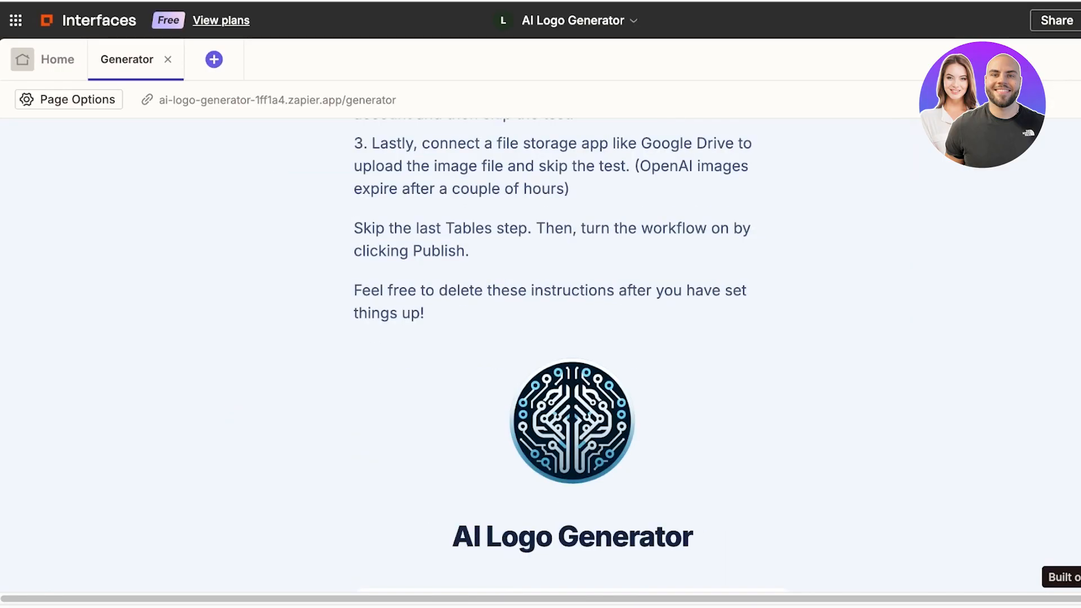
scroll(571, 354, up, 20)
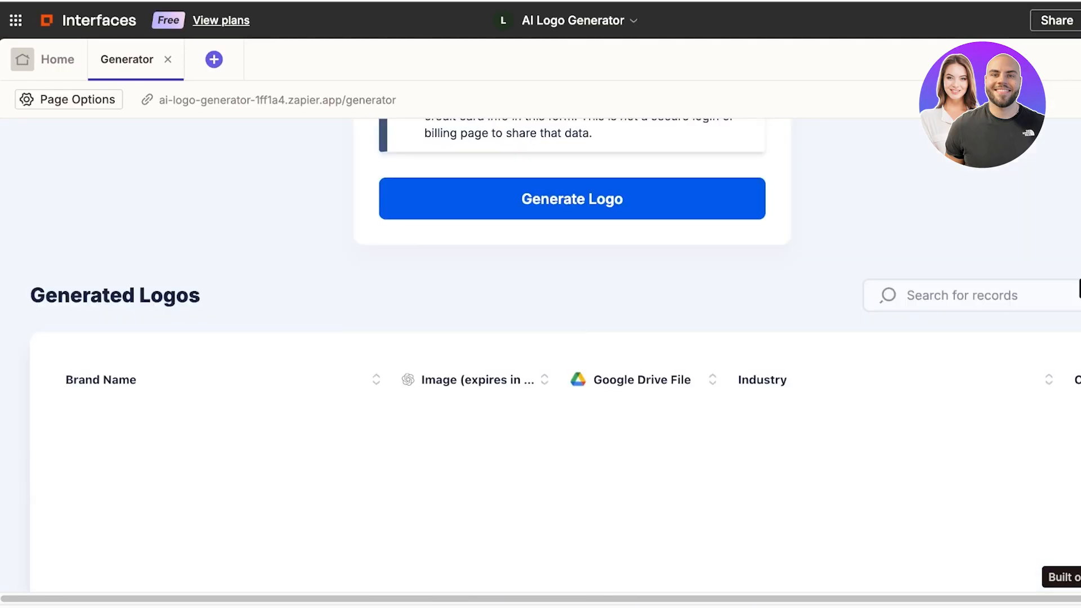
scroll(572, 355, down, 8)
scroll(571, 355, up, 2)
scroll(572, 355, up, 10)
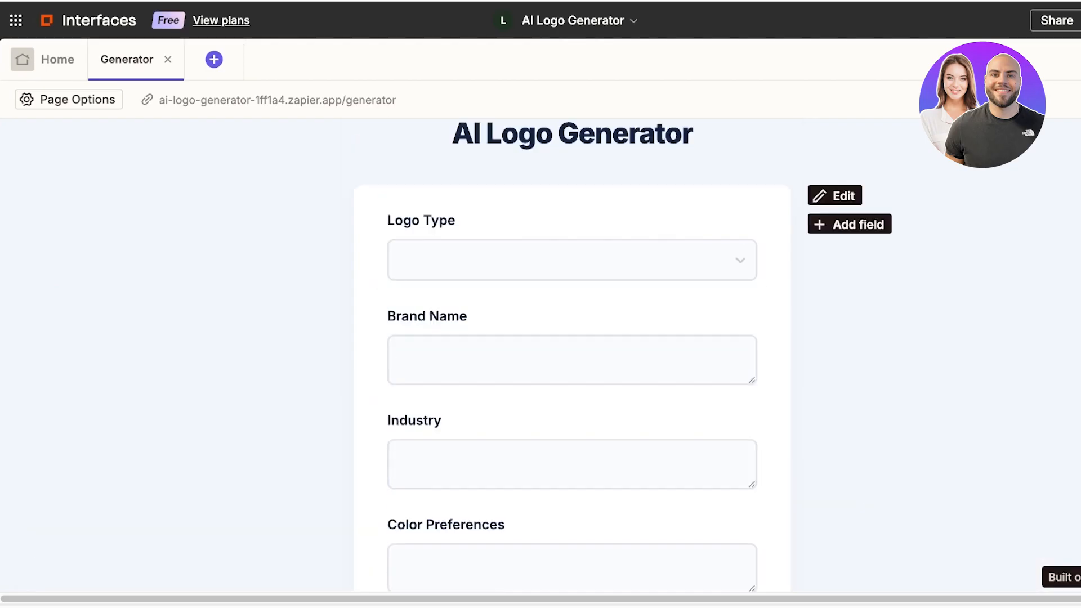
scroll(572, 355, down, 15)
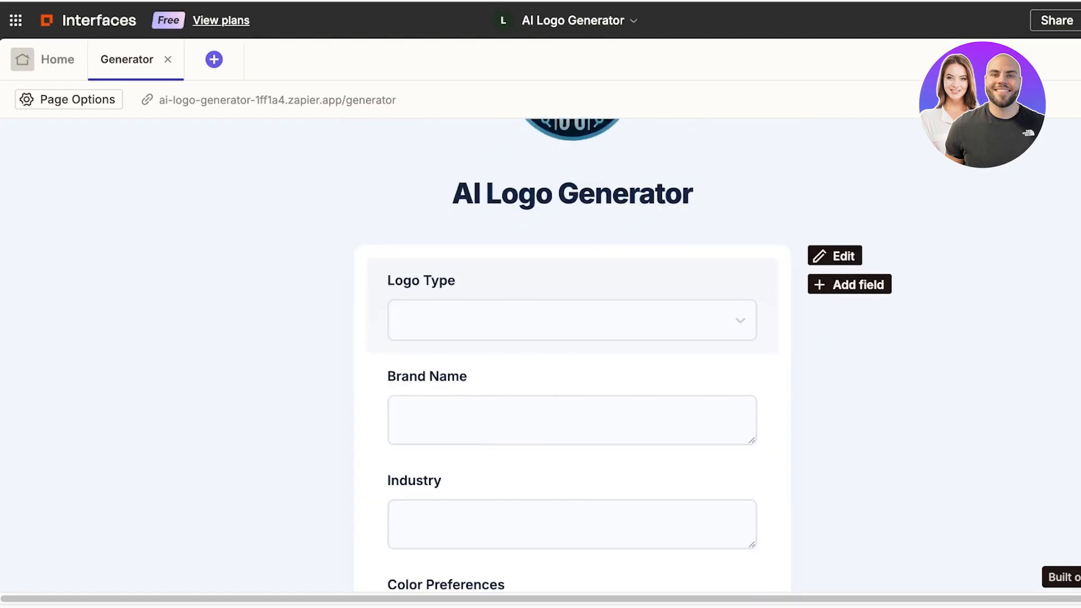
scroll(572, 355, up, 20)
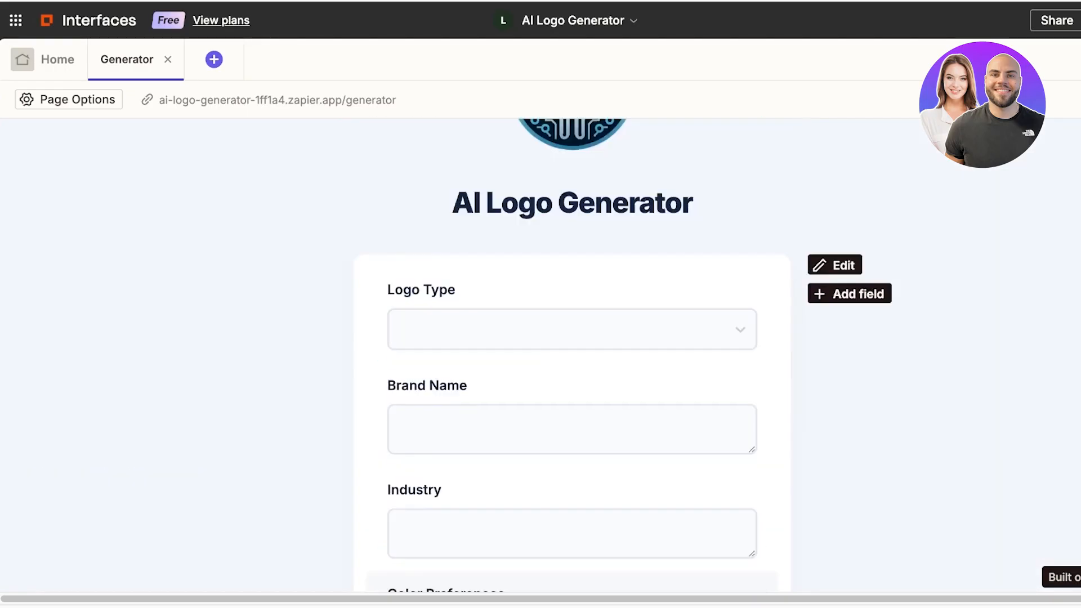
click(57, 60)
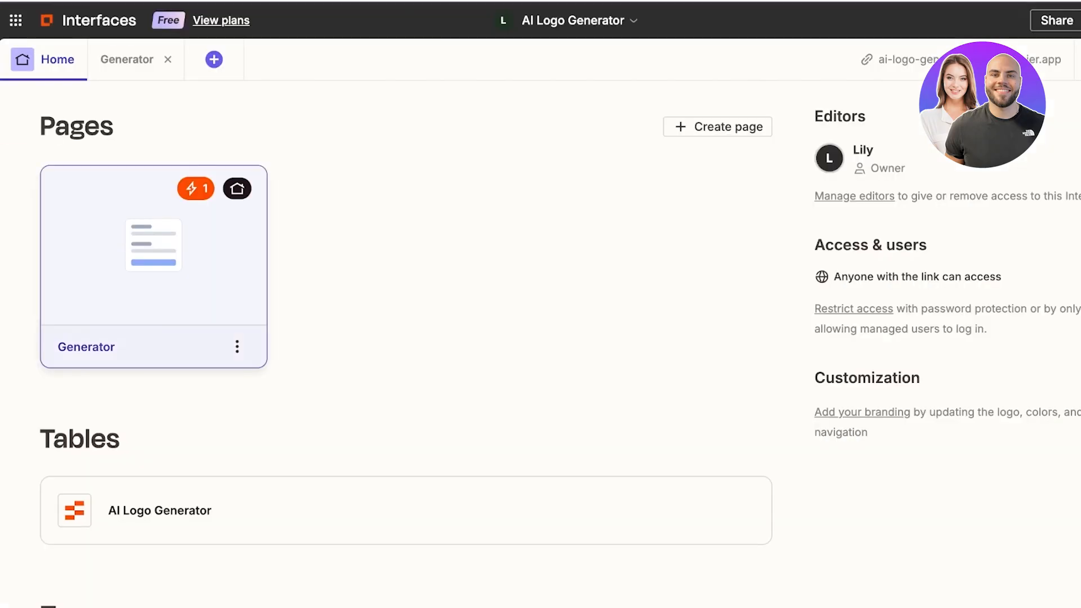
scroll(405, 338, down, 3)
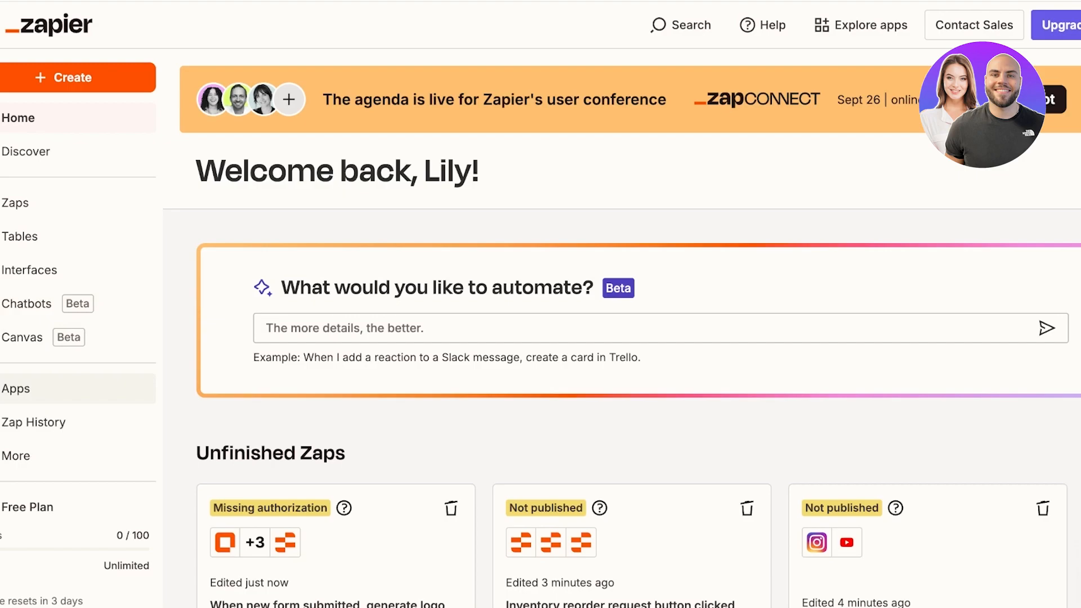
Step: Filter connected apps to Other apps, then browse the full app directory and load more apps
click(34, 388)
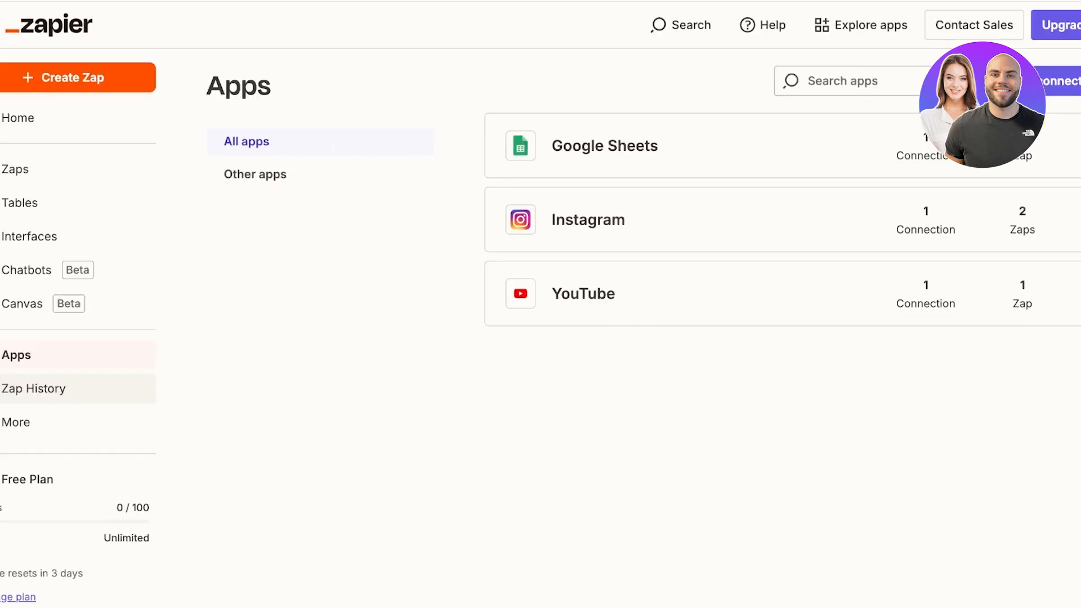
click(255, 174)
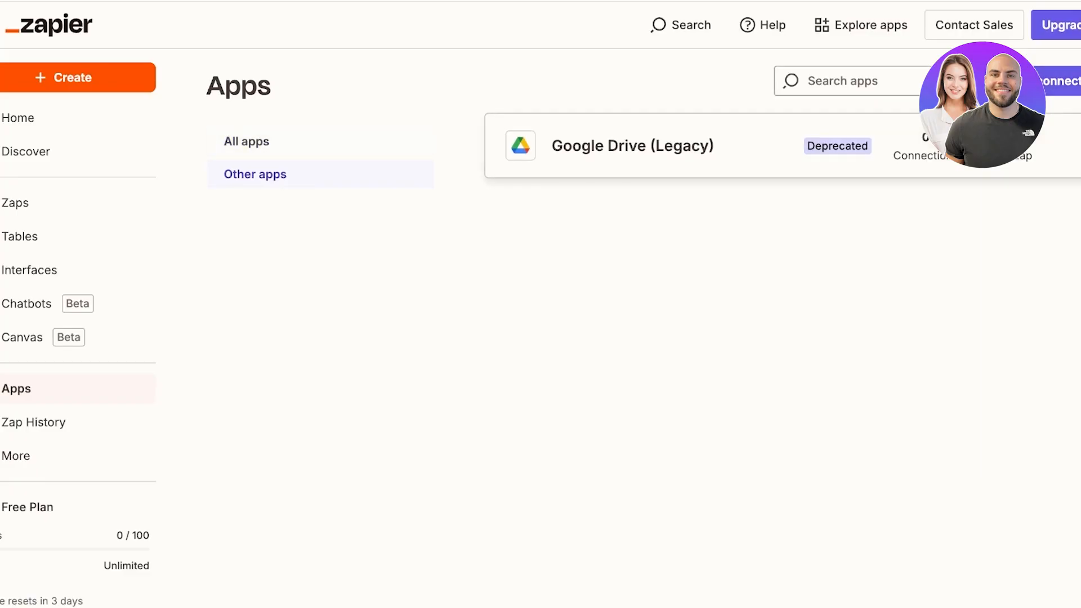
click(861, 25)
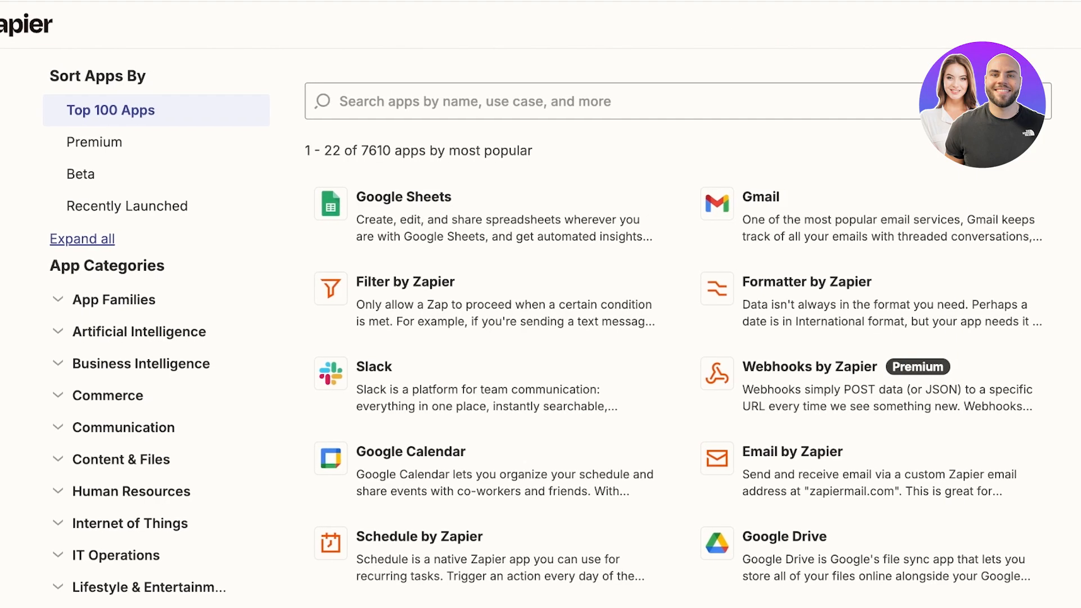
scroll(479, 264, down, 15)
click(563, 434)
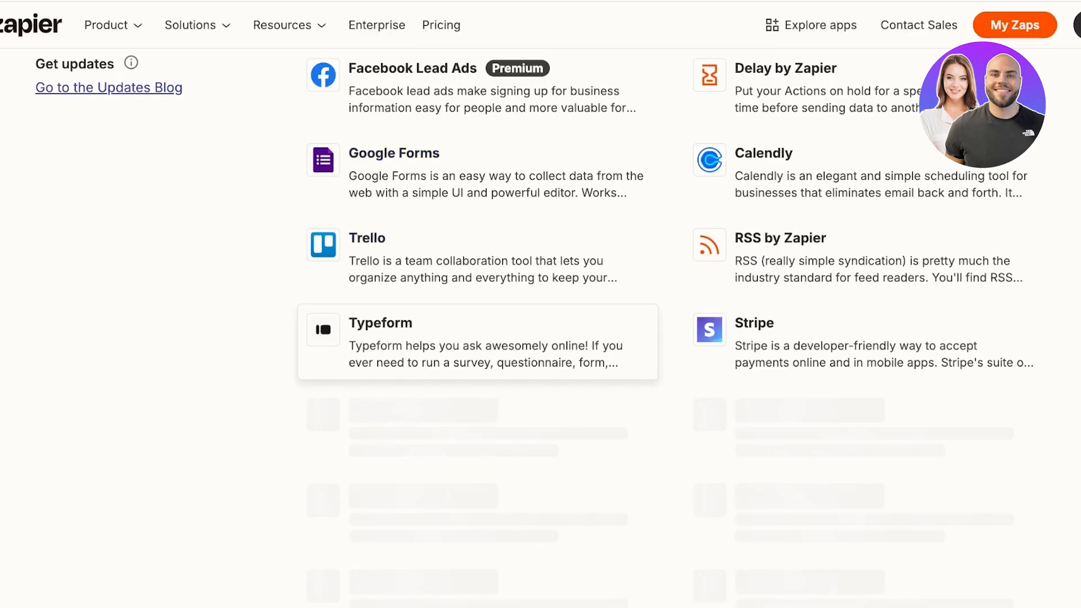
scroll(535, 259, down, 15)
scroll(479, 360, up, 20)
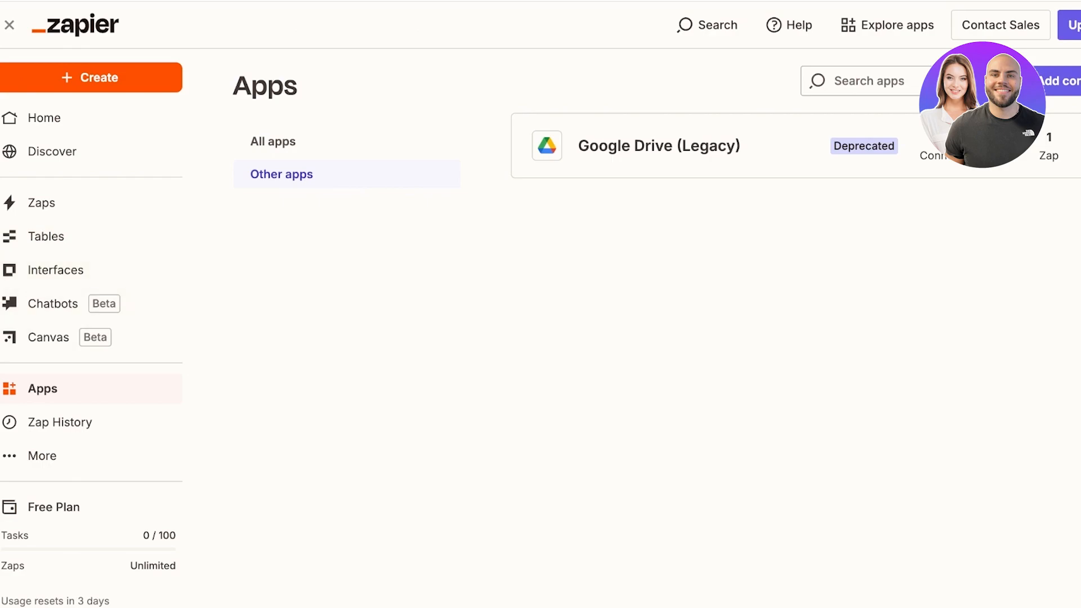
Step: Go to the Canvas page and collapse the sidebar to icons only
click(48, 336)
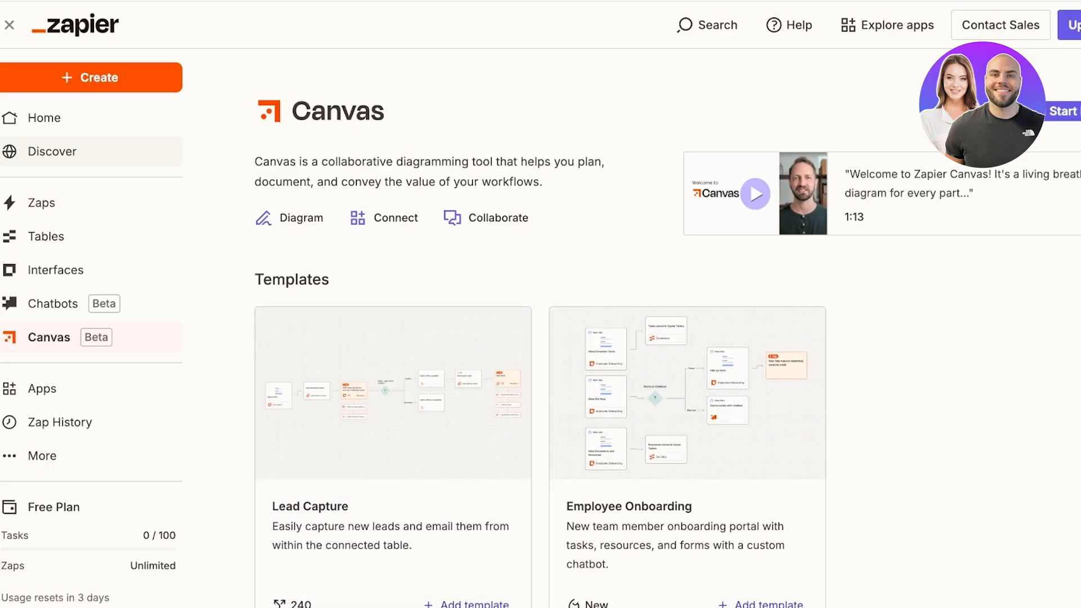
click(9, 25)
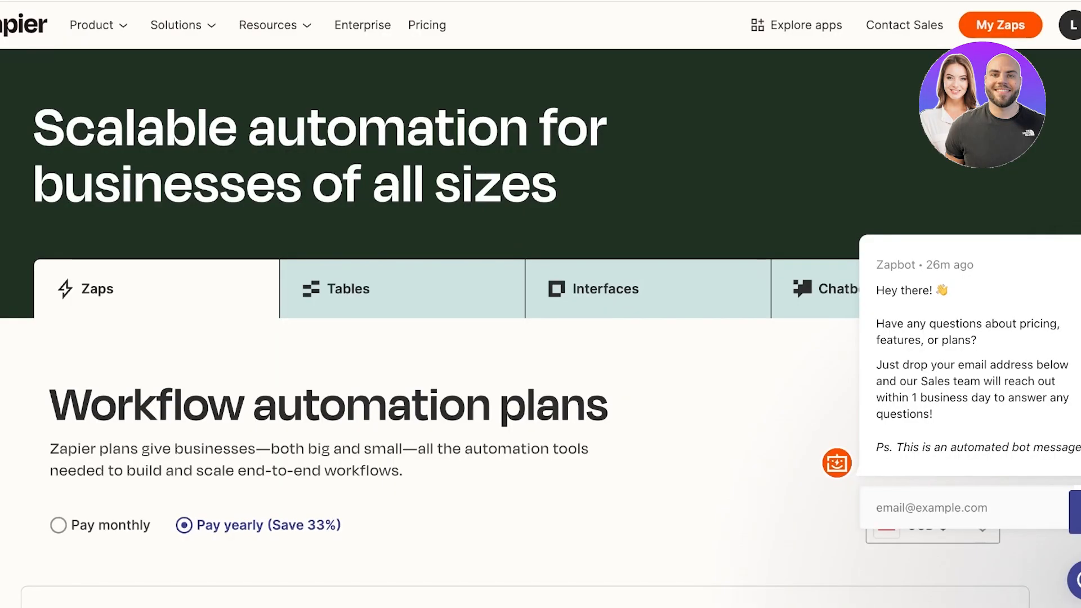
Step: Scroll to the Workflow automation plan cards and raise the monthly task count
scroll(516, 338, down, 4)
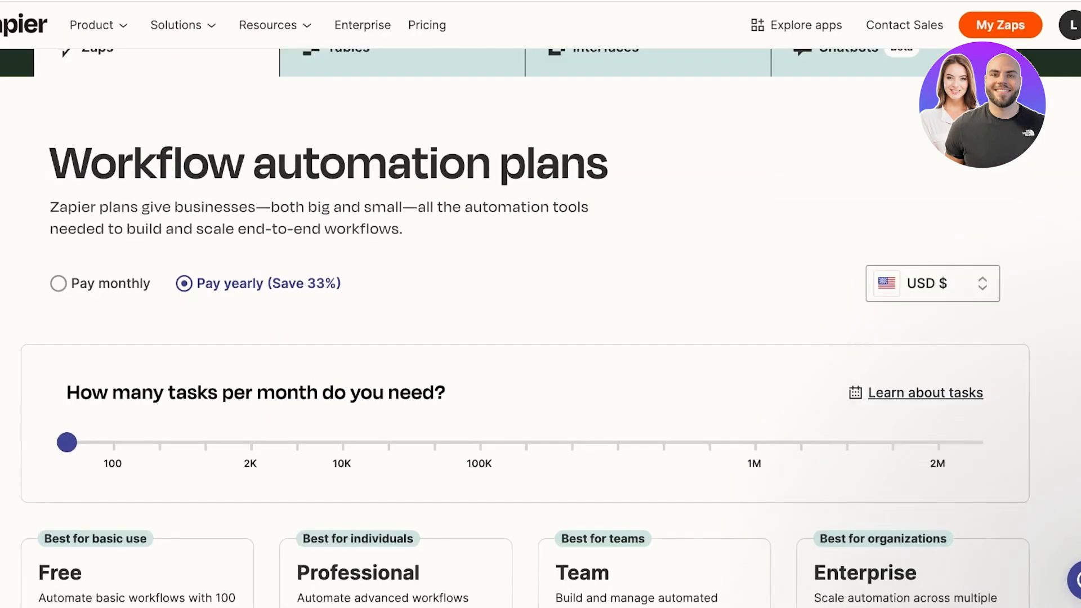
scroll(515, 338, down, 3)
scroll(516, 338, down, 2)
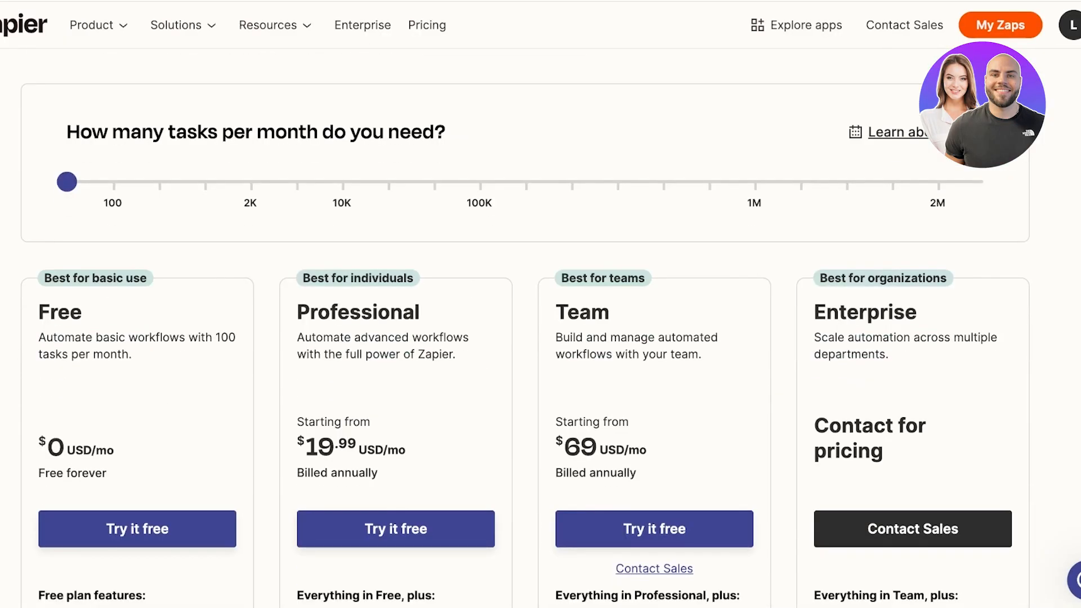
mouse_move(67, 182)
mouse_down()
mouse_move(659, 182)
mouse_move(67, 182)
mouse_up()
scroll(67, 182, down, 3)
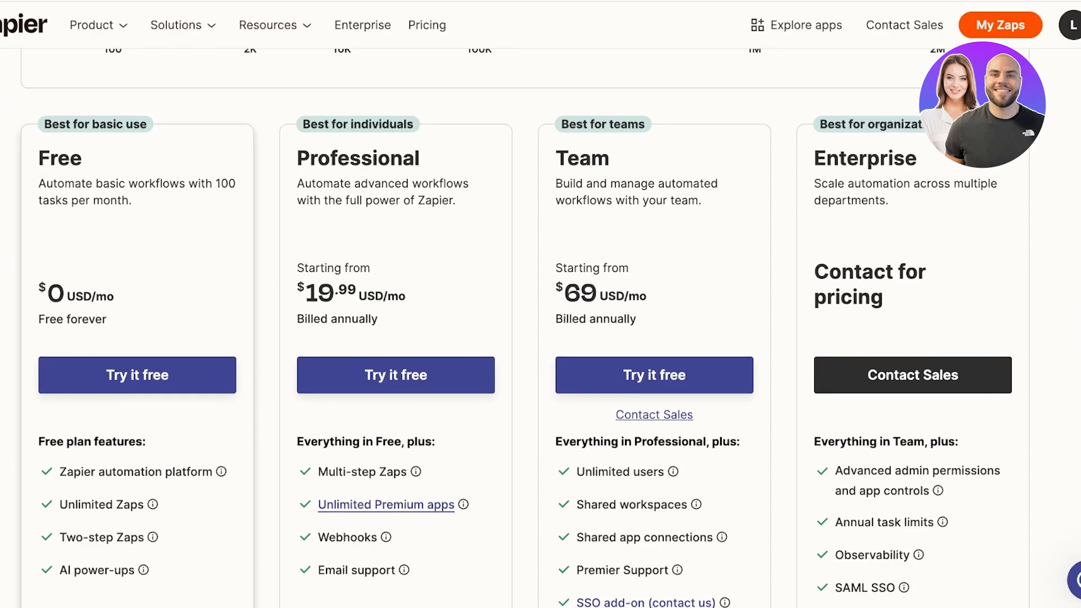
scroll(515, 327, down, 1)
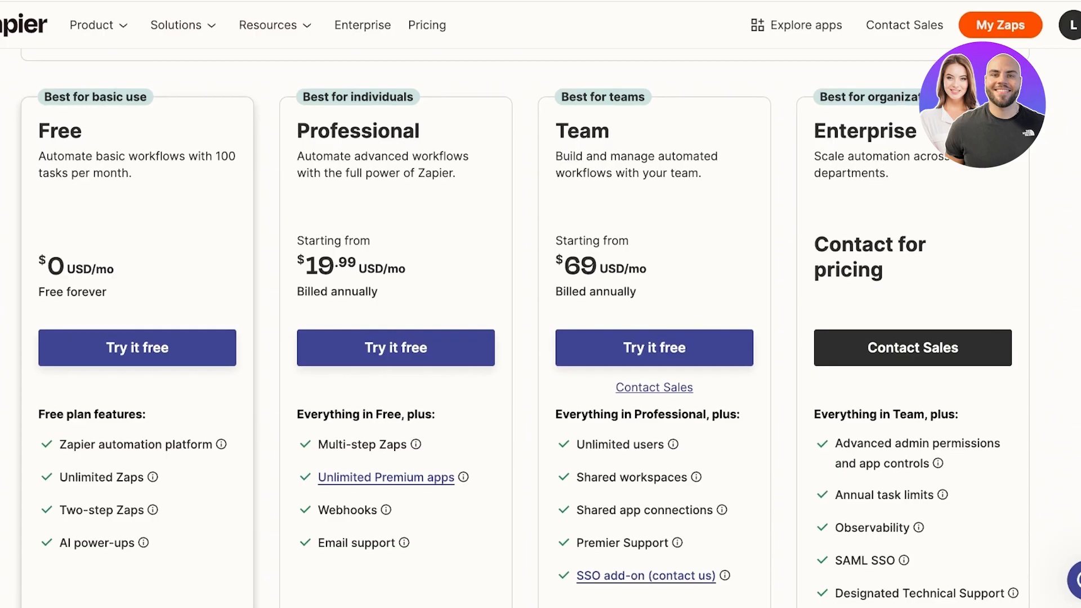
scroll(521, 327, up, 1)
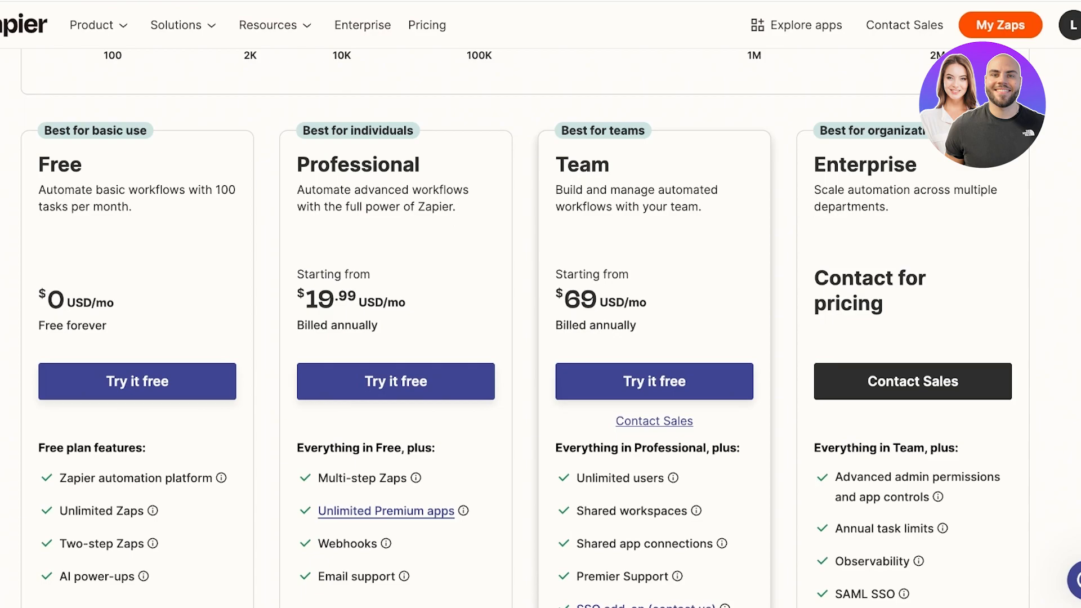
Step: Review the plans further and nudge the tasks-per-month slider up to compare prices
scroll(653, 338, down, 1)
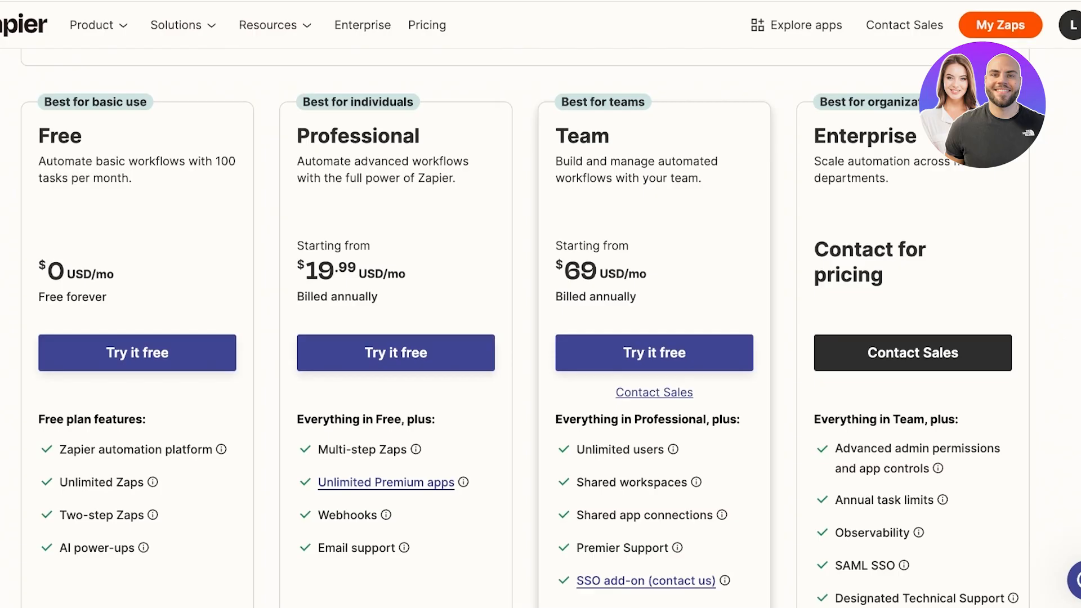
scroll(540, 327, down, 1)
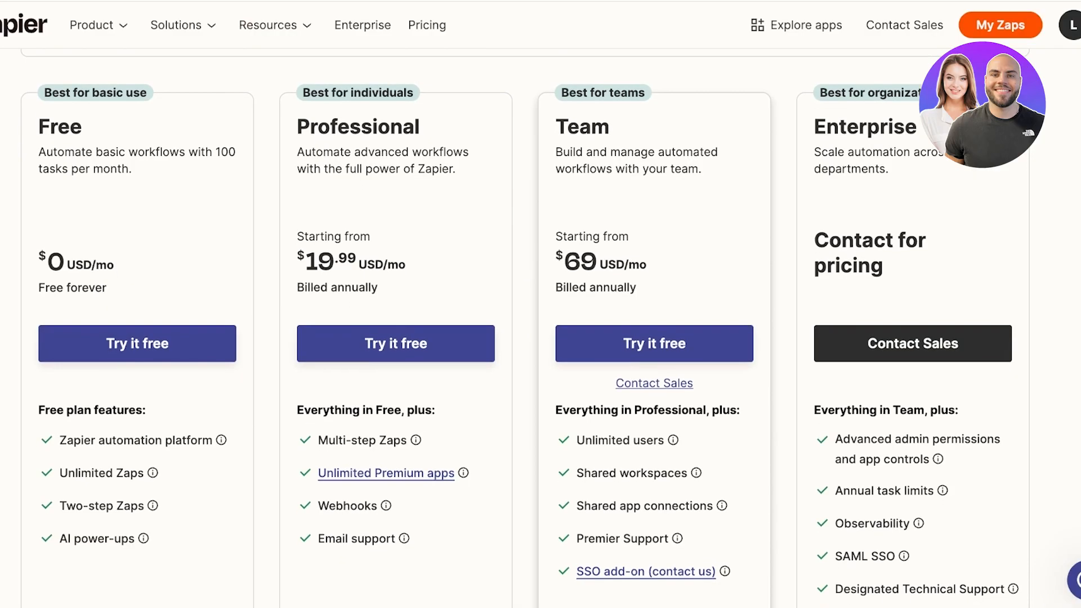
scroll(541, 327, up, 10)
scroll(540, 327, down, 5)
scroll(541, 327, down, 4)
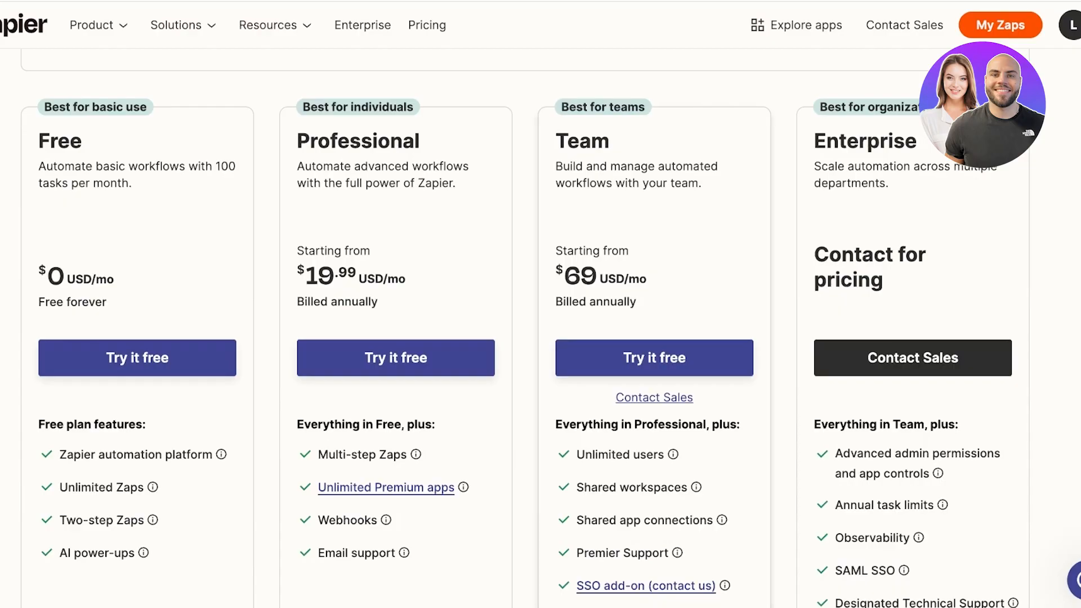
scroll(540, 327, down, 3)
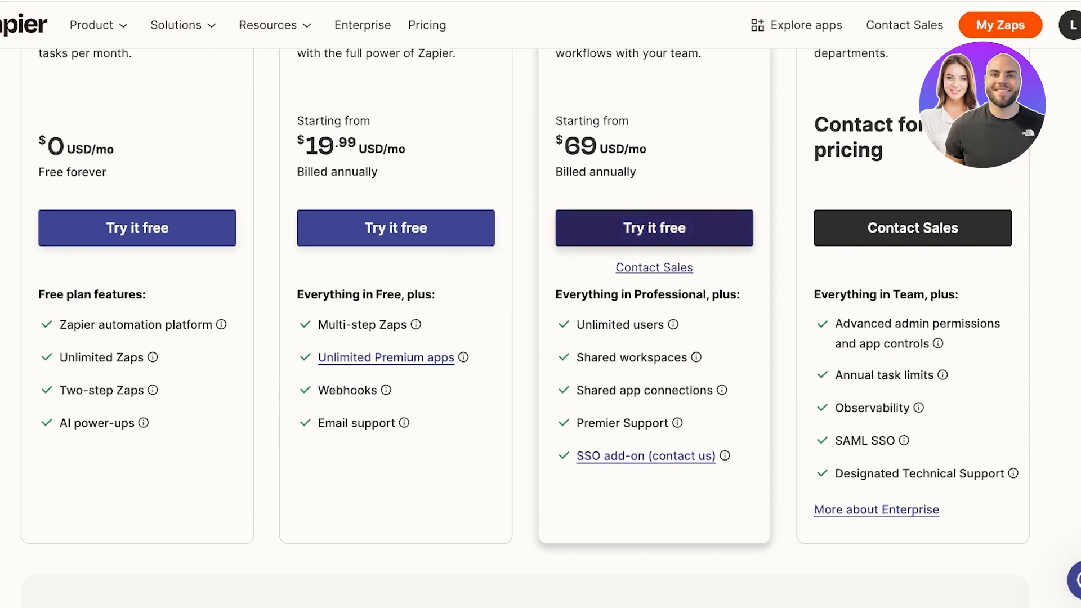
scroll(654, 237, up, 1)
scroll(654, 236, up, 3)
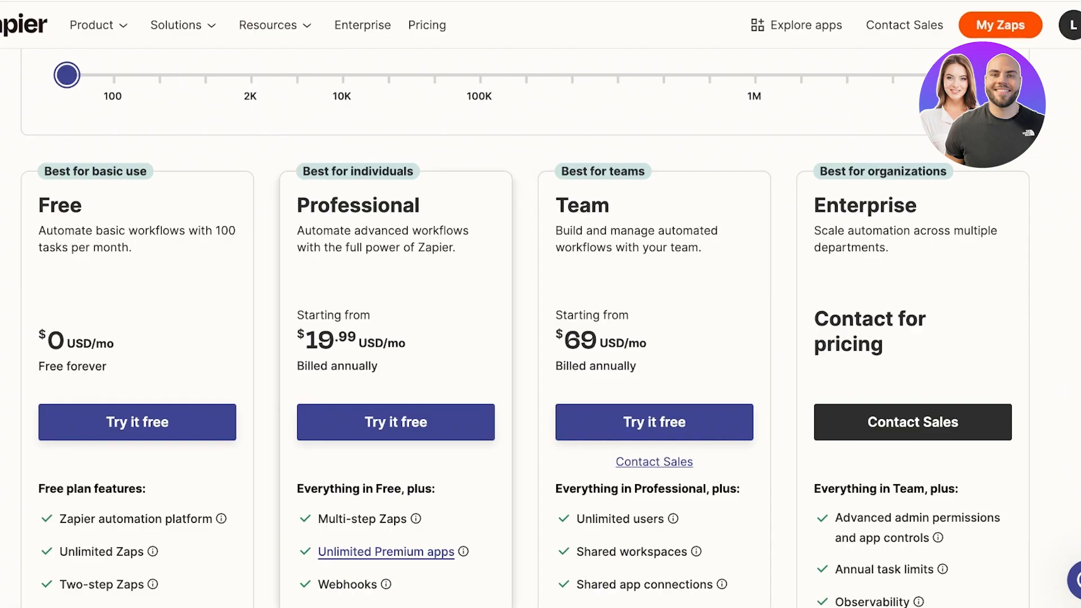
drag(67, 75, 65, 104)
scroll(388, 75, up, 1)
Step: Compare Tables (Free $0, Pro $13.33, Advanced $66.67), Interfaces and Chatbots pricing, ending on Zaps plans
scroll(66, 103, up, 8)
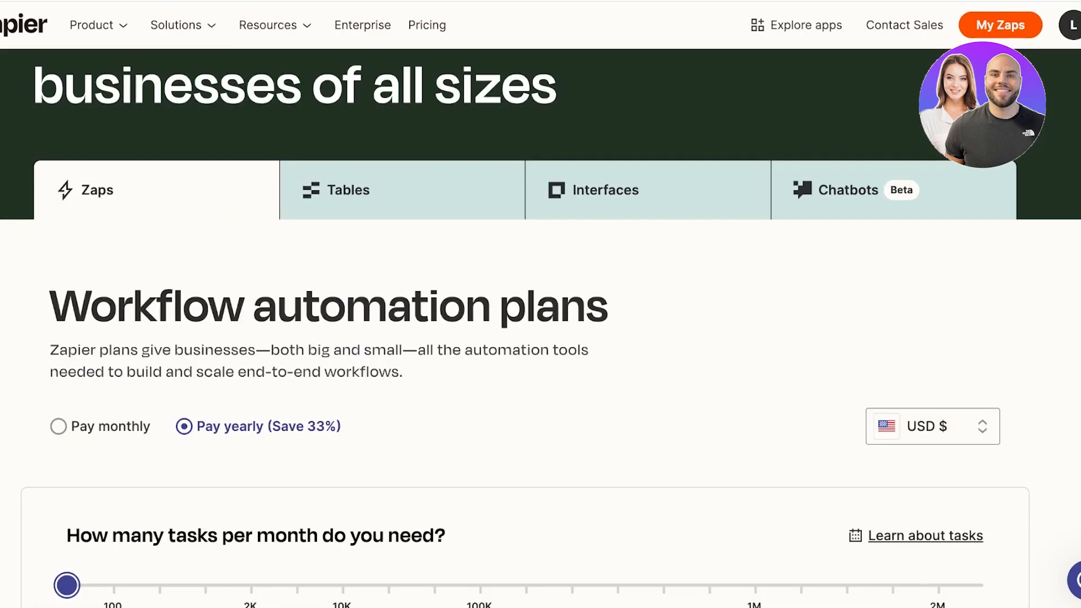
click(360, 190)
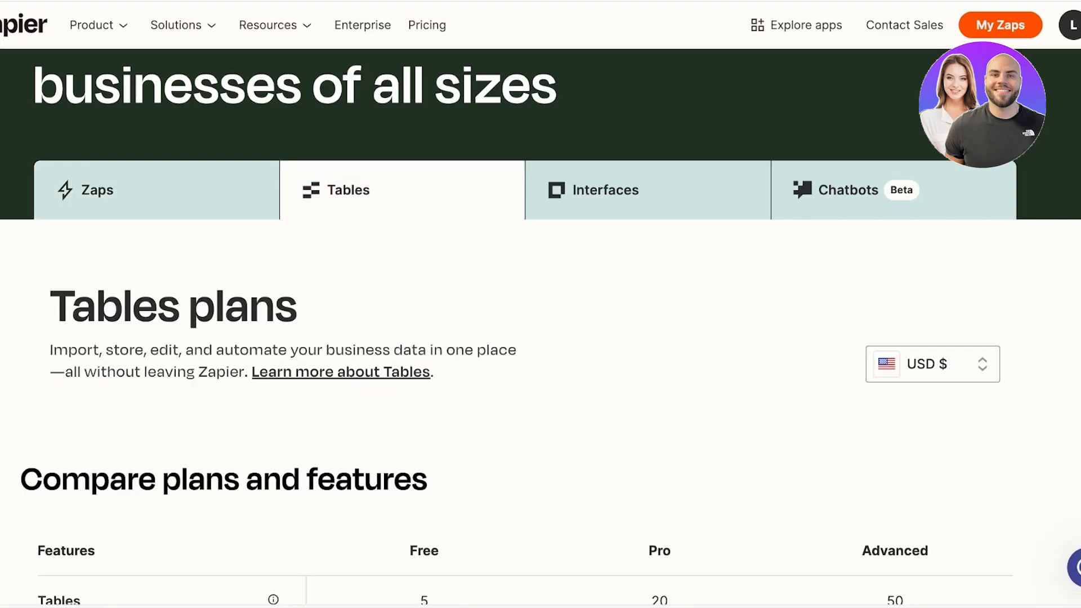
scroll(360, 190, down, 3)
scroll(360, 190, up, 4)
scroll(540, 327, down, 1)
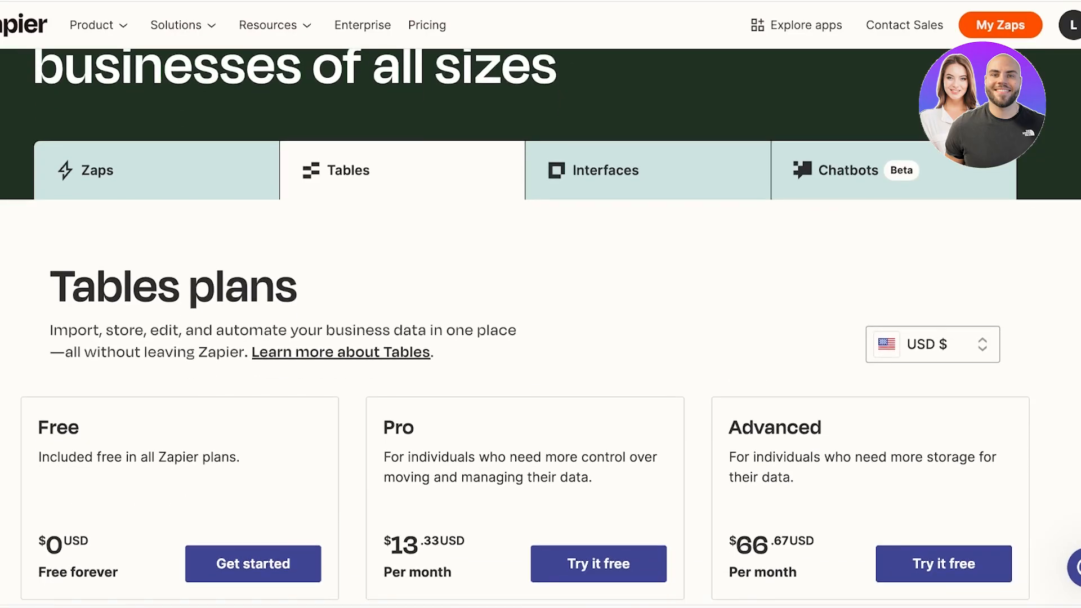
click(606, 175)
click(850, 171)
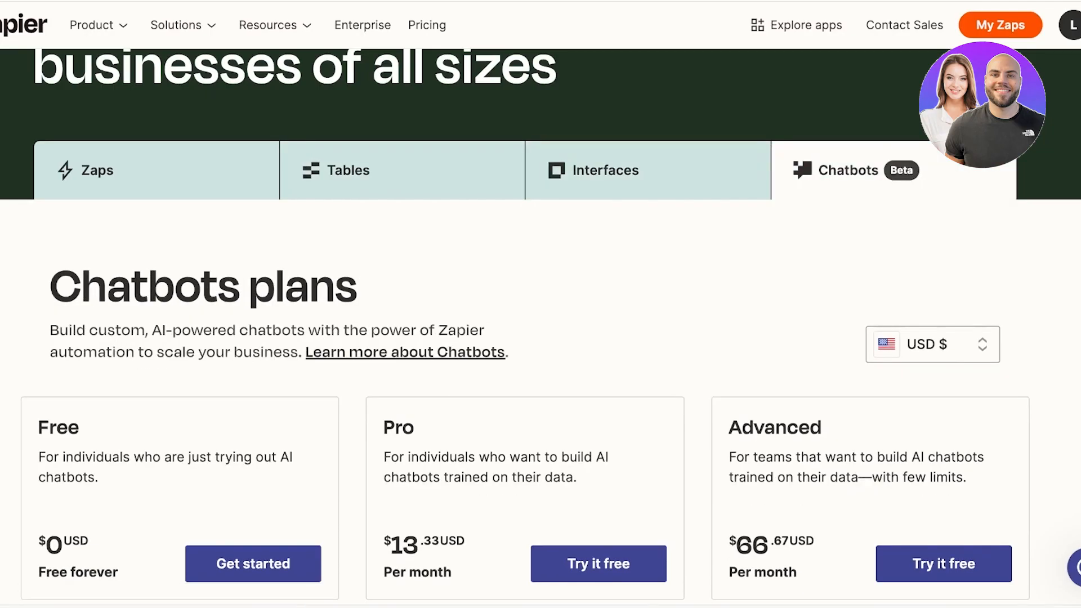
scroll(541, 326, down, 10)
scroll(541, 327, up, 10)
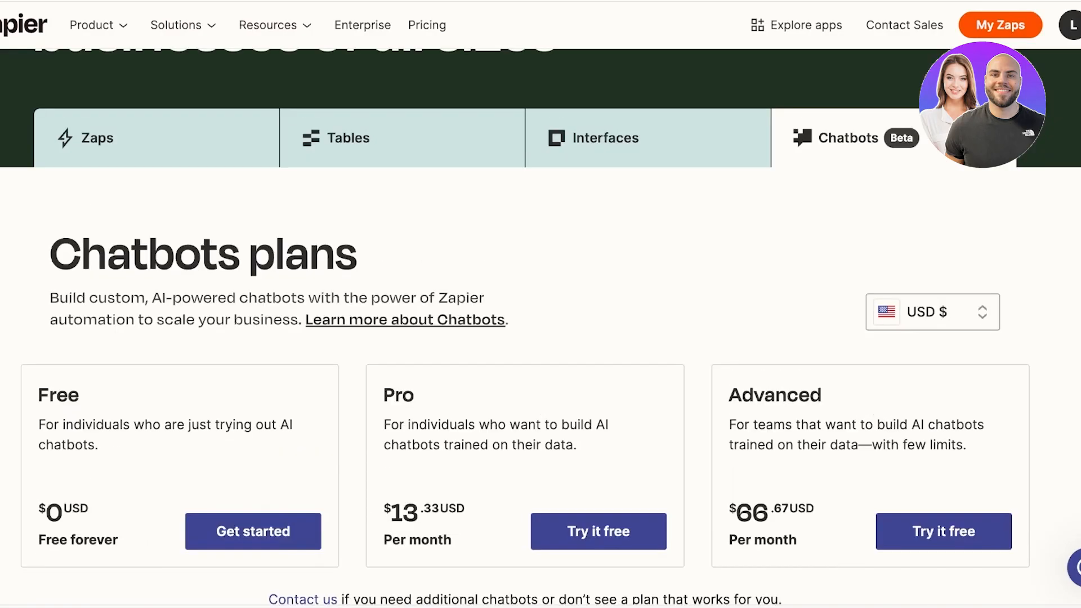
click(605, 138)
click(360, 138)
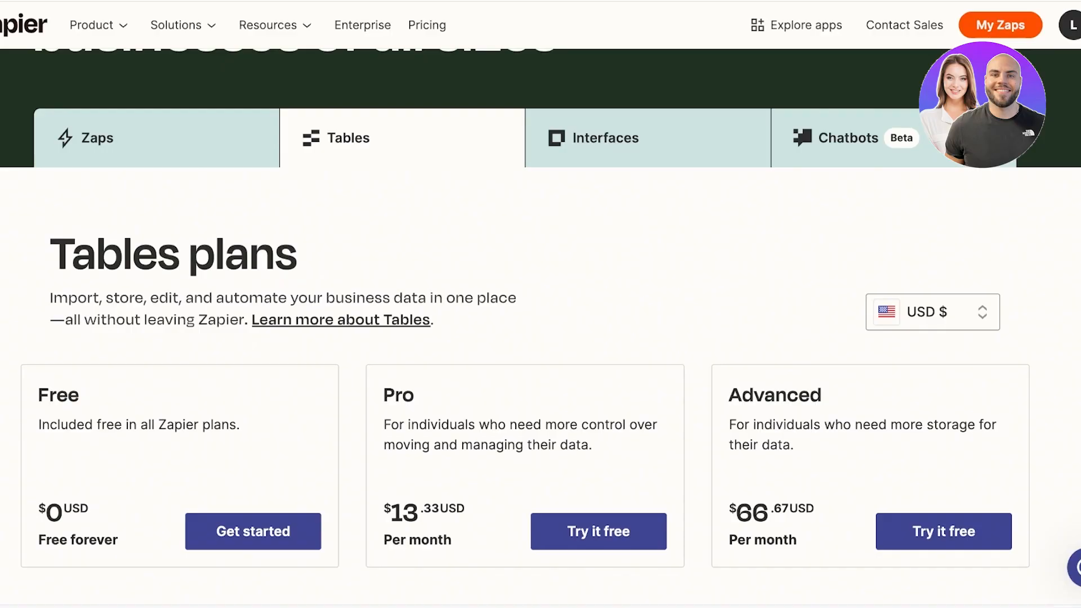
click(97, 138)
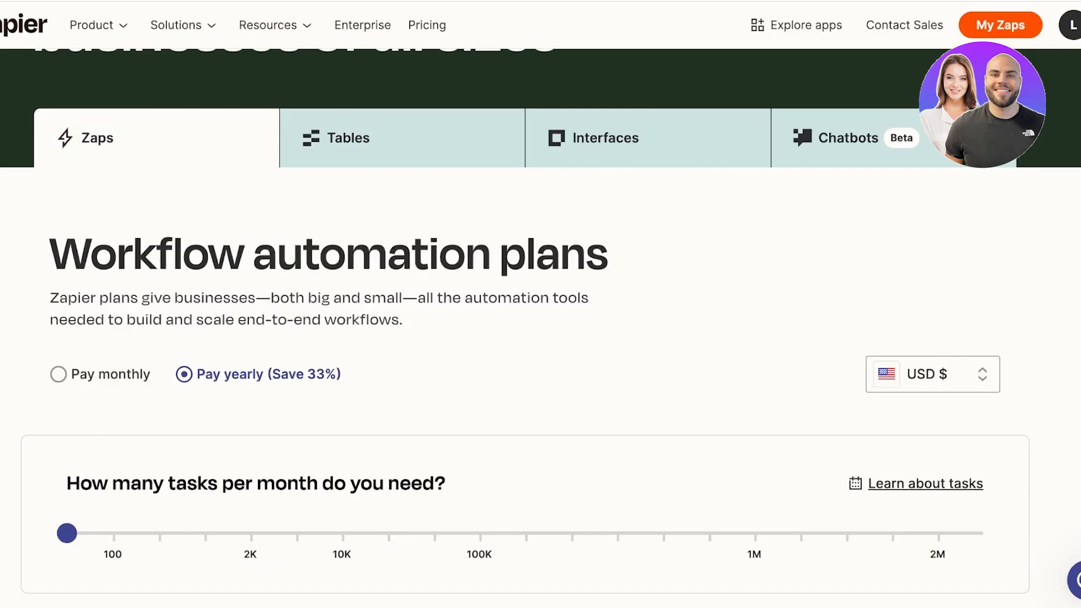